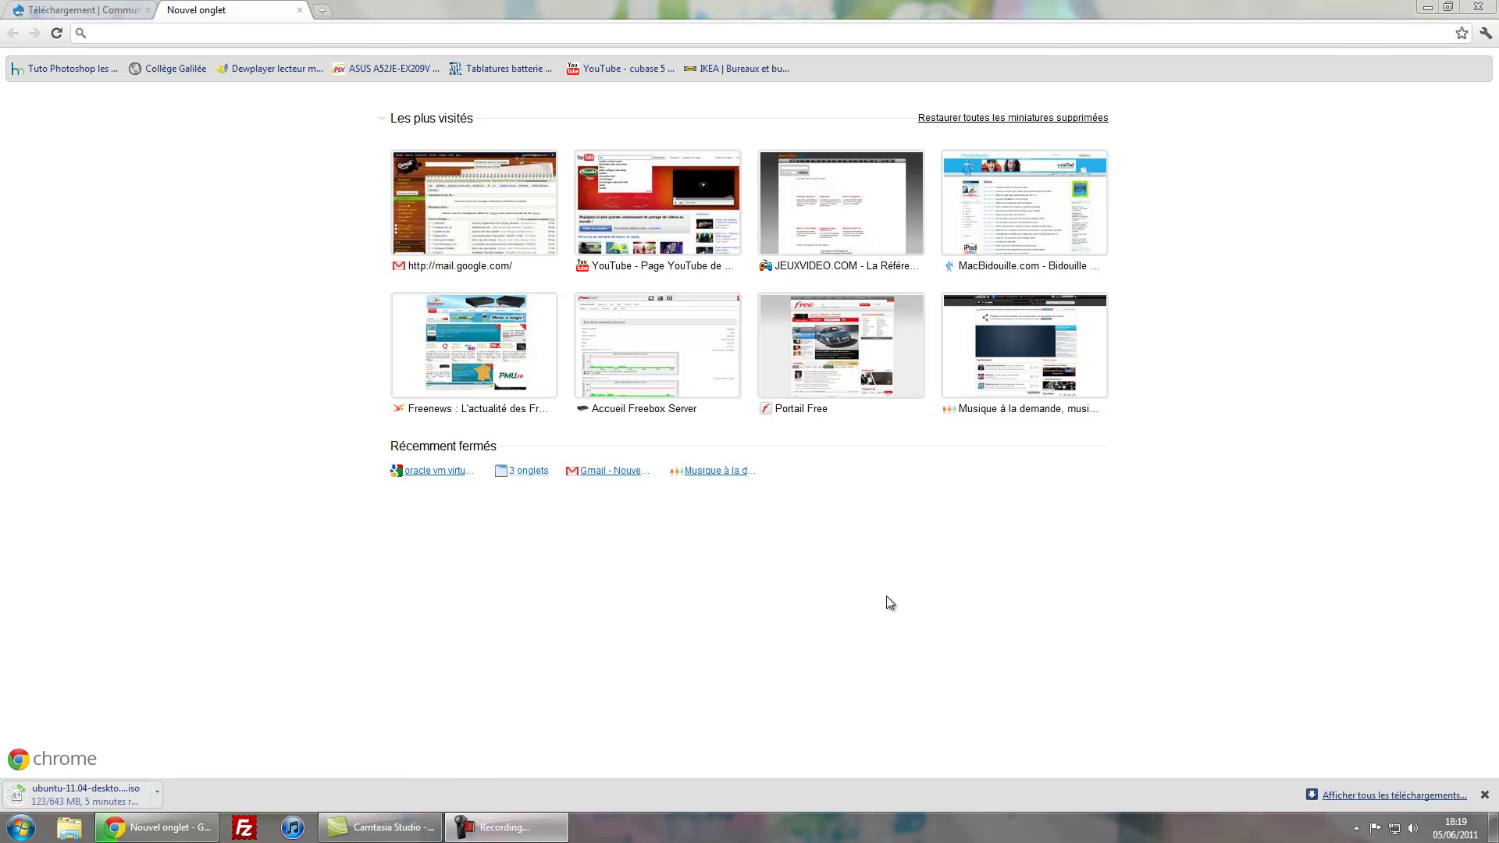
- Search the web for oracle vm virtualbox, open Oracle's VirtualBox downloads page and download the Windows installer VirtualBox-4.0.8-71778-Win.exe
{"action": "type", "text": "oracle vm virtualbox"}
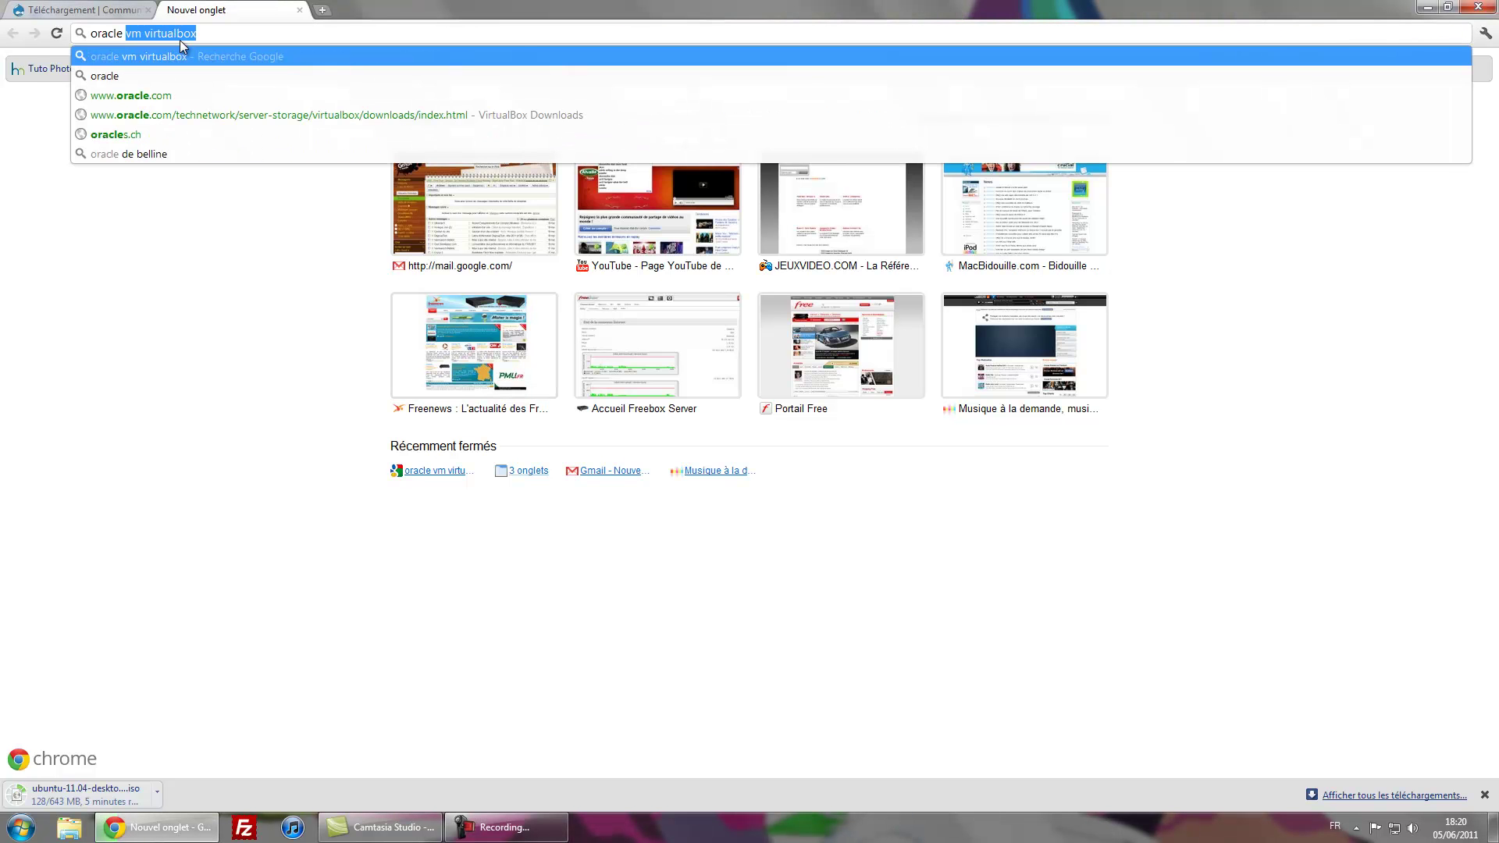
{"action": "key", "text": "Return"}
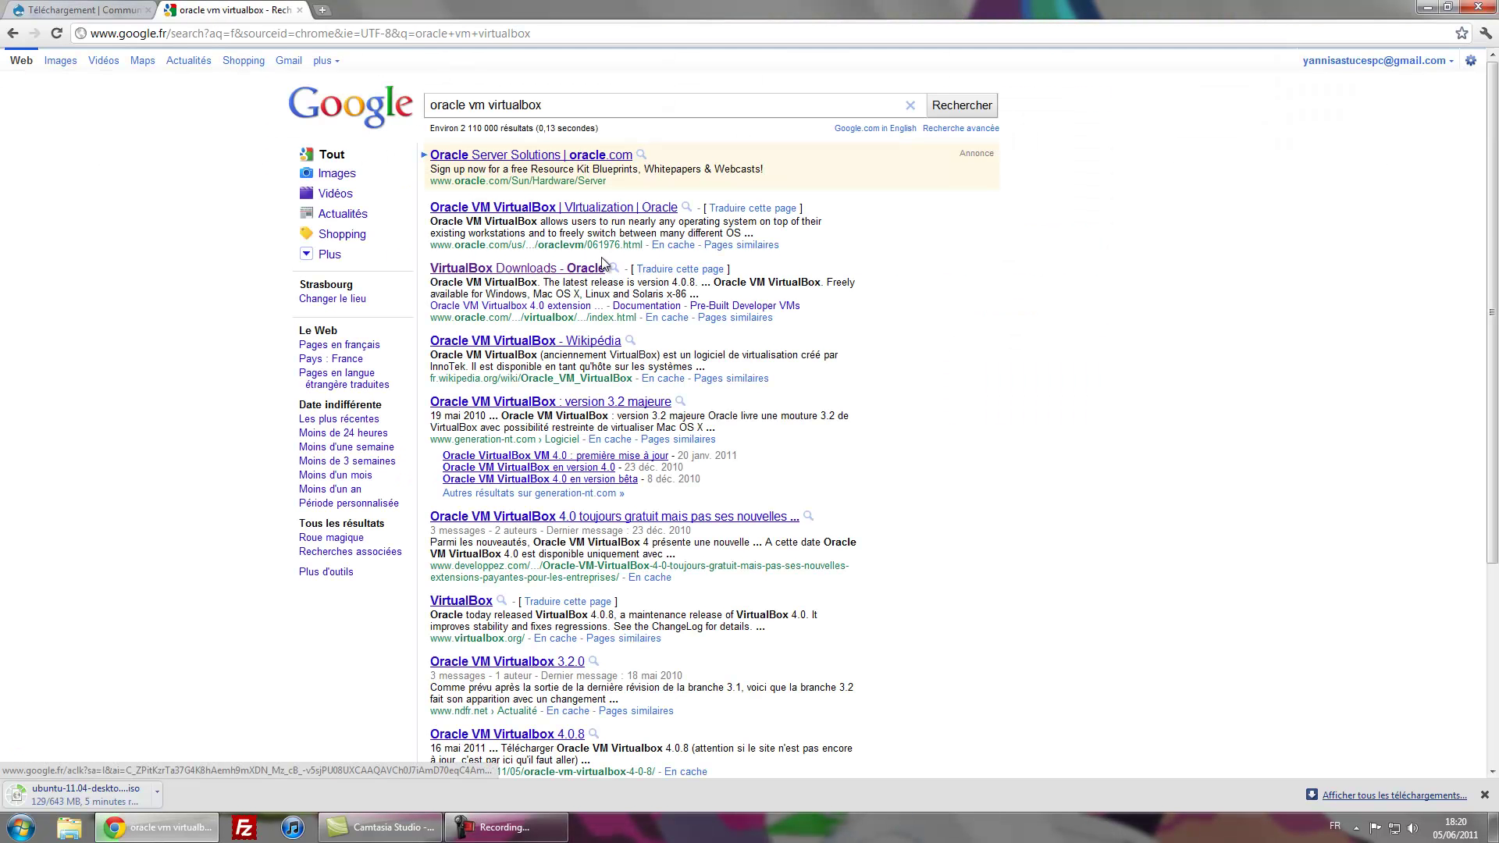
{"action": "left_click", "coordinate": [561, 269]}
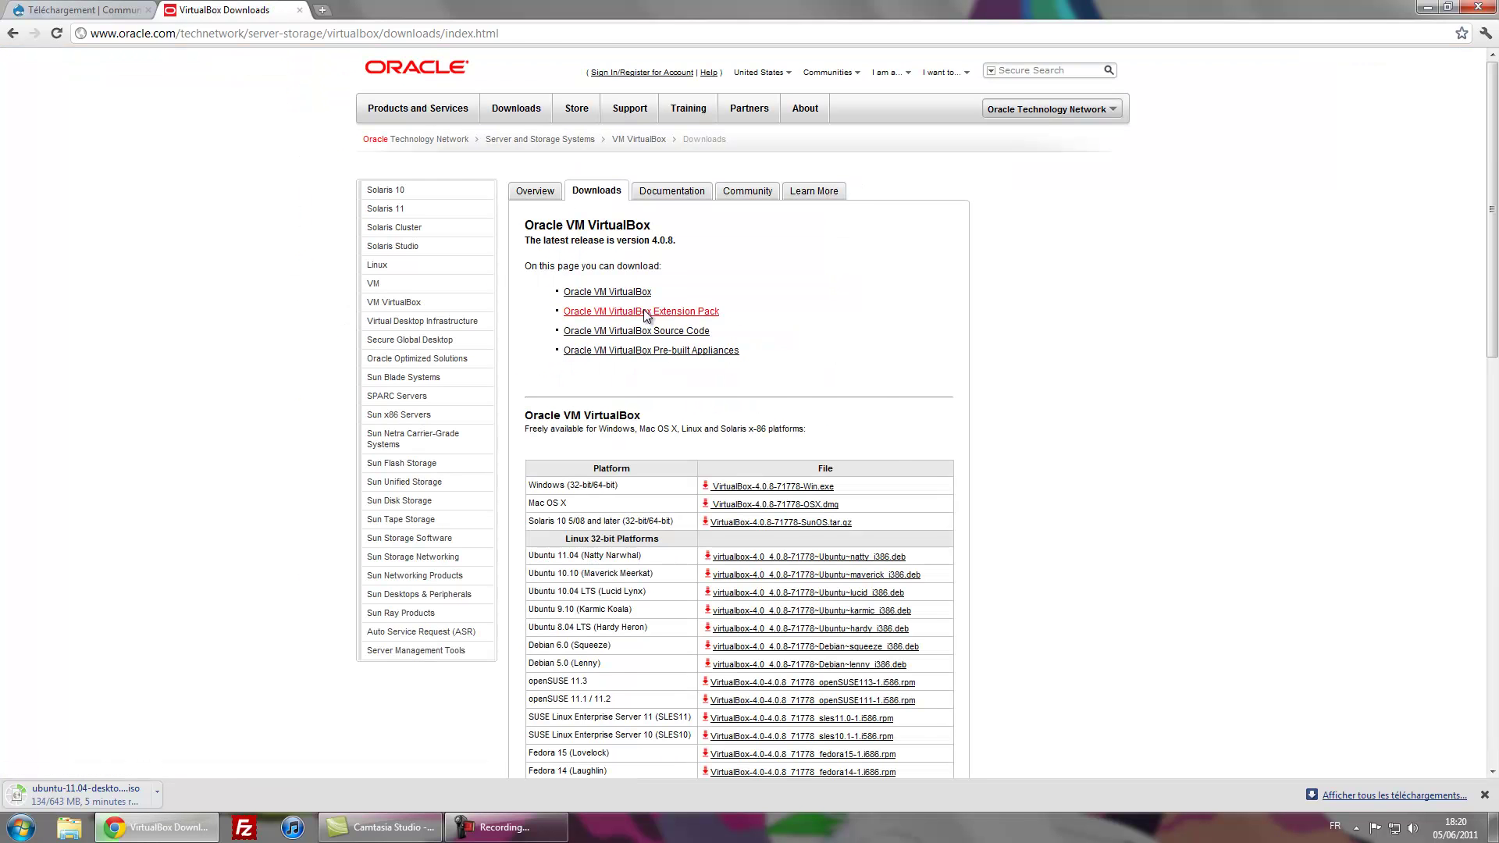
{"action": "left_click", "coordinate": [616, 291]}
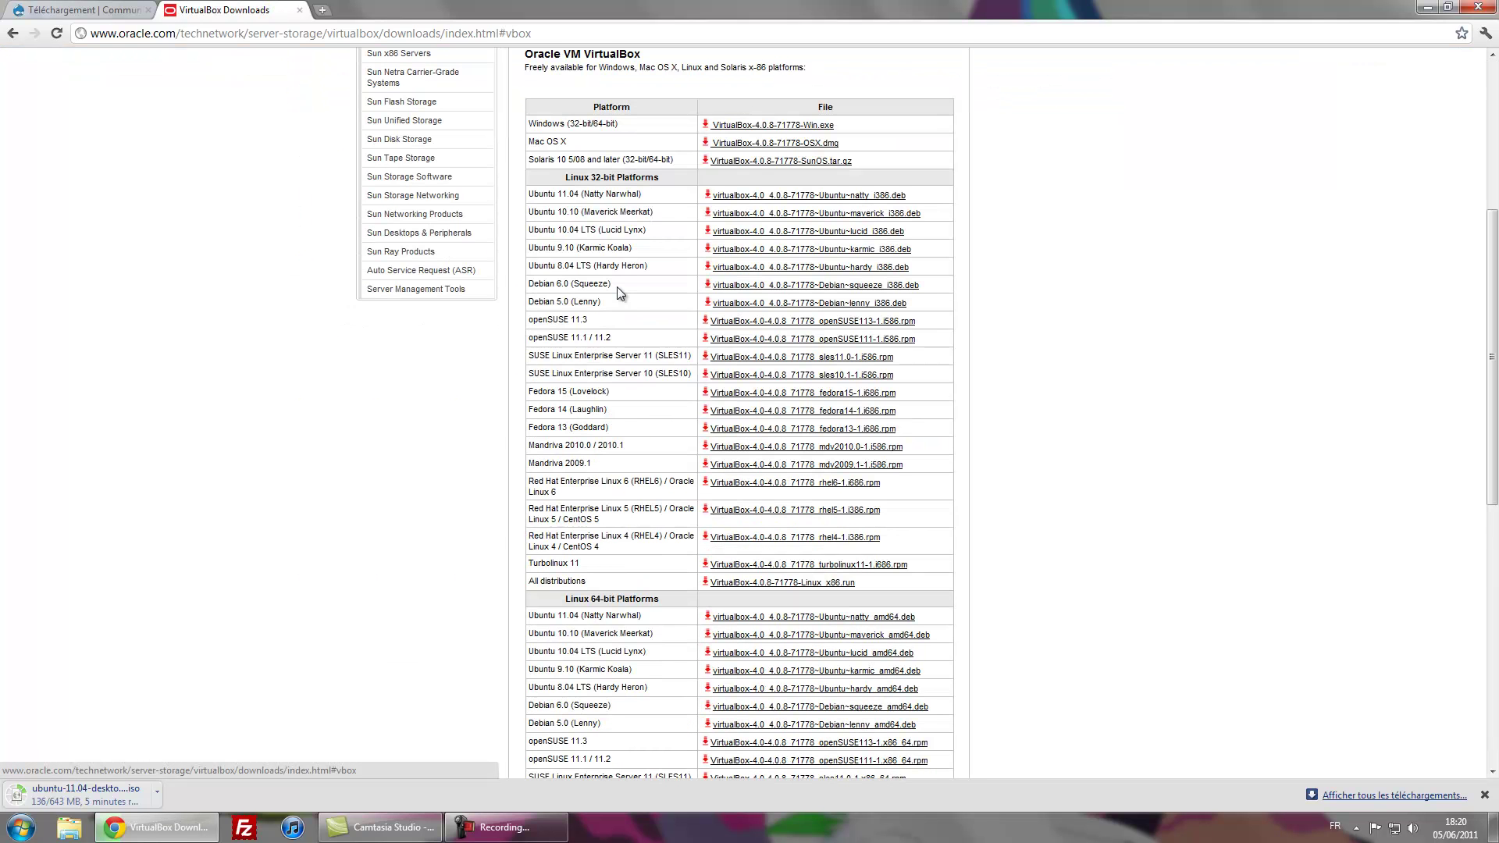
{"action": "left_click", "coordinate": [769, 129]}
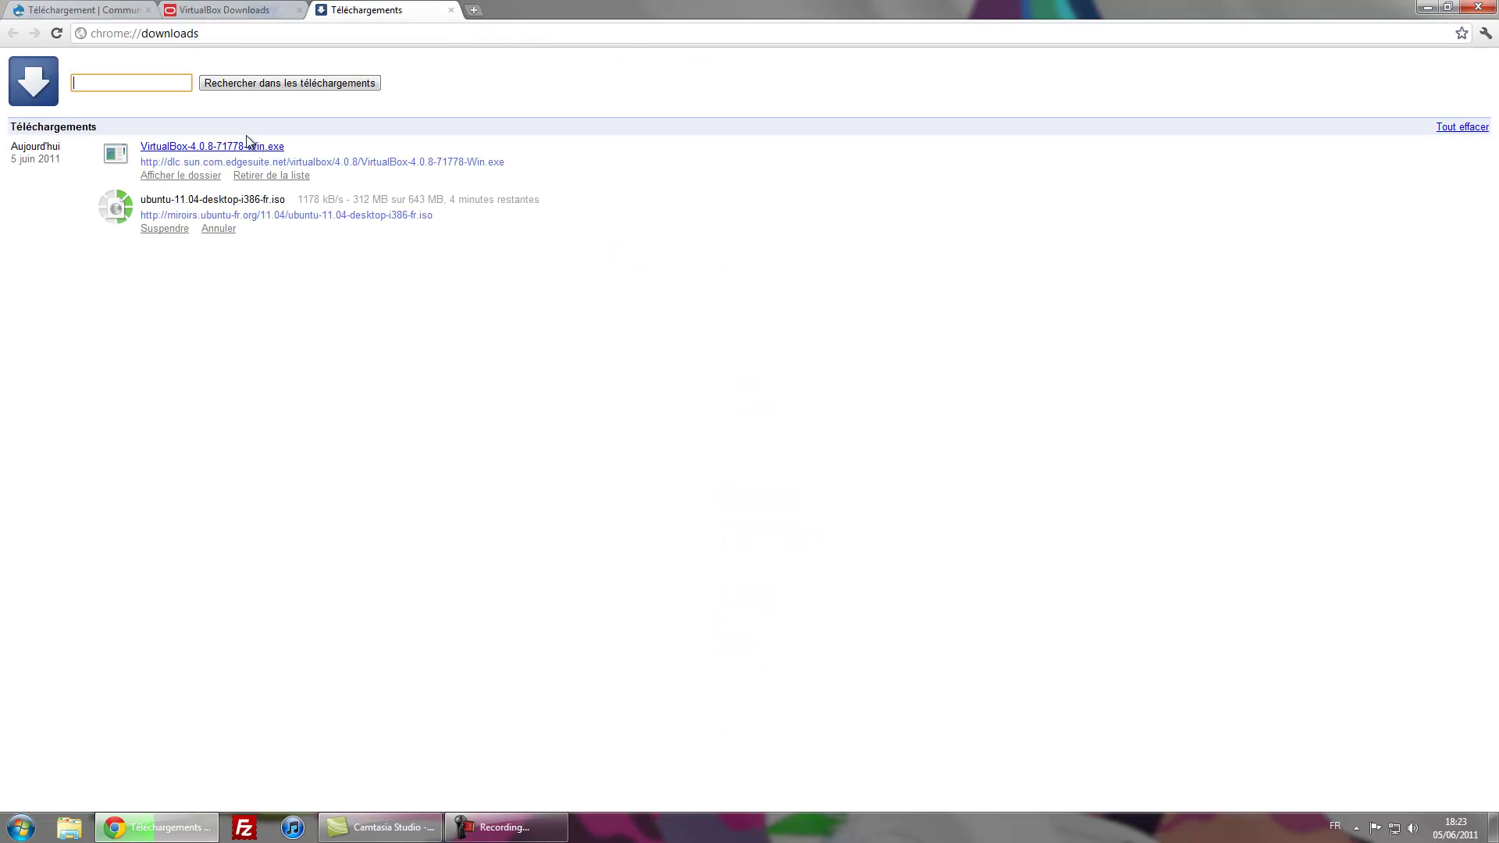
- Install Oracle VM VirtualBox 4.0.8 from the downloaded file with the default options, start it and ignore the inaccessible media warning
{"action": "left_click", "coordinate": [240, 151]}
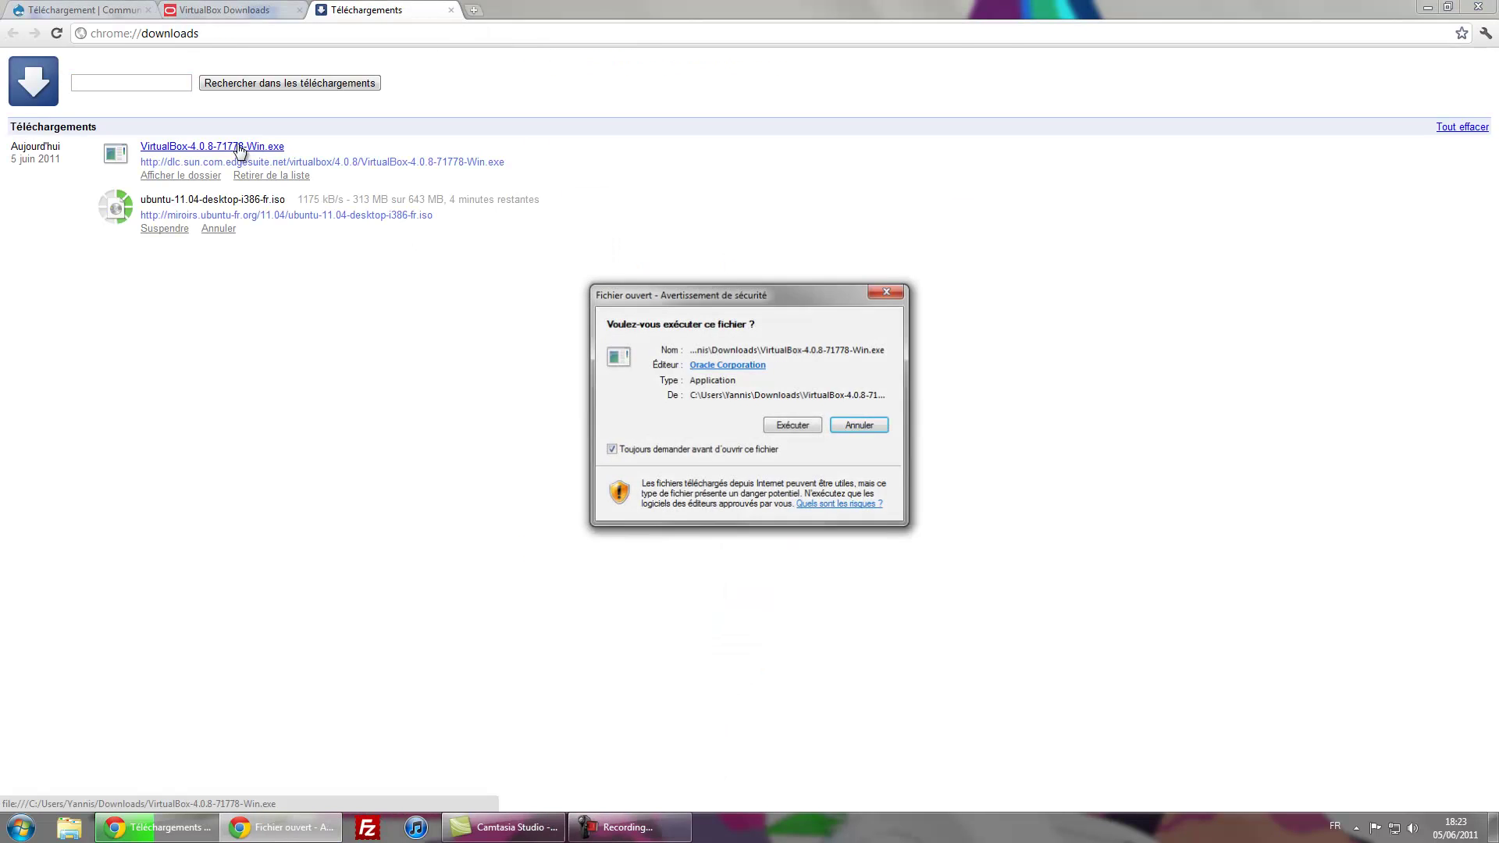
{"action": "left_click", "coordinate": [794, 427]}
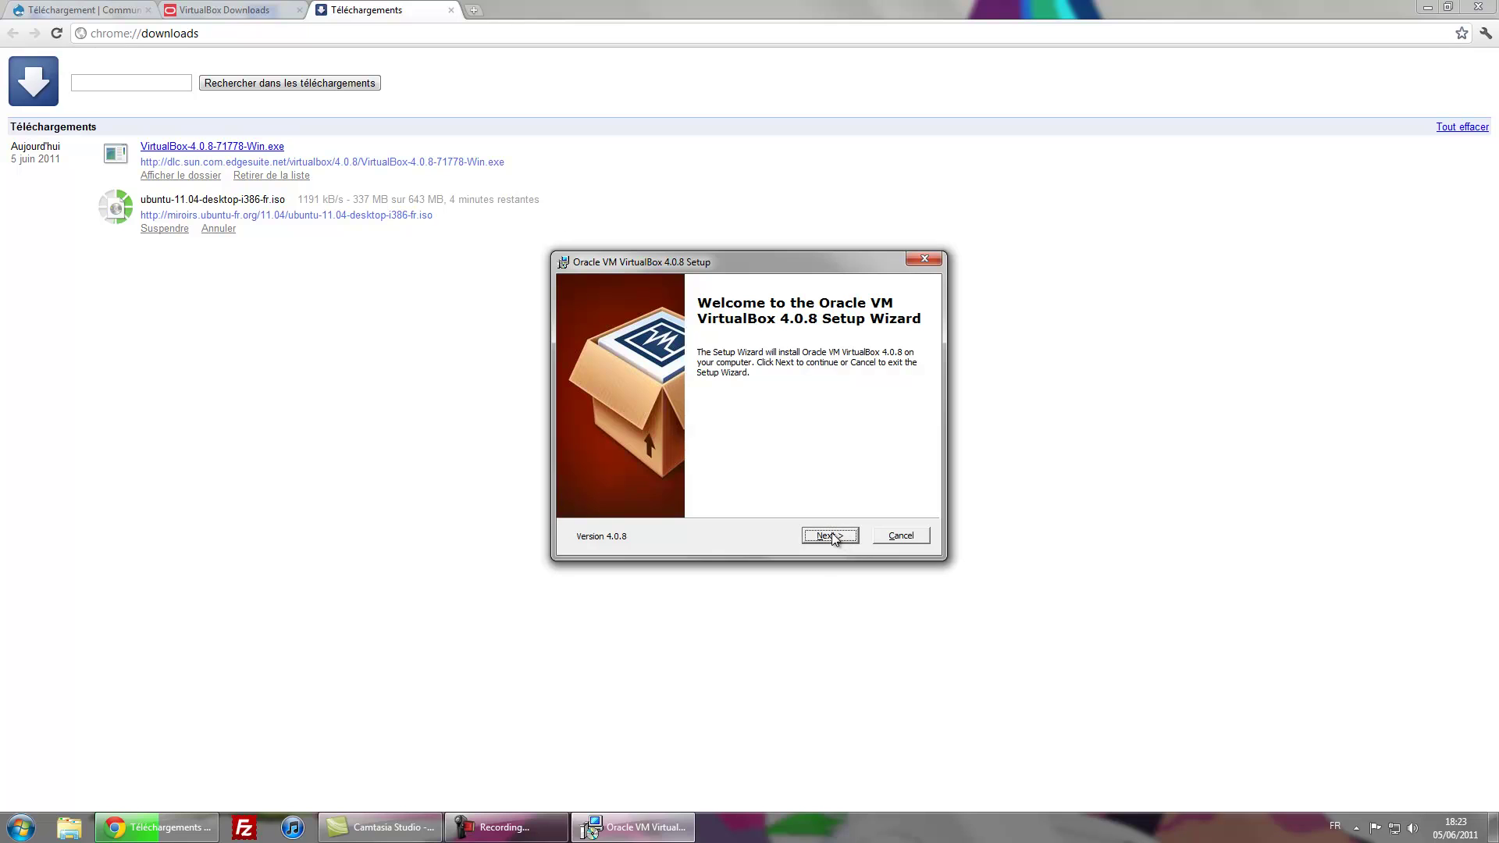
{"action": "left_click", "coordinate": [832, 535]}
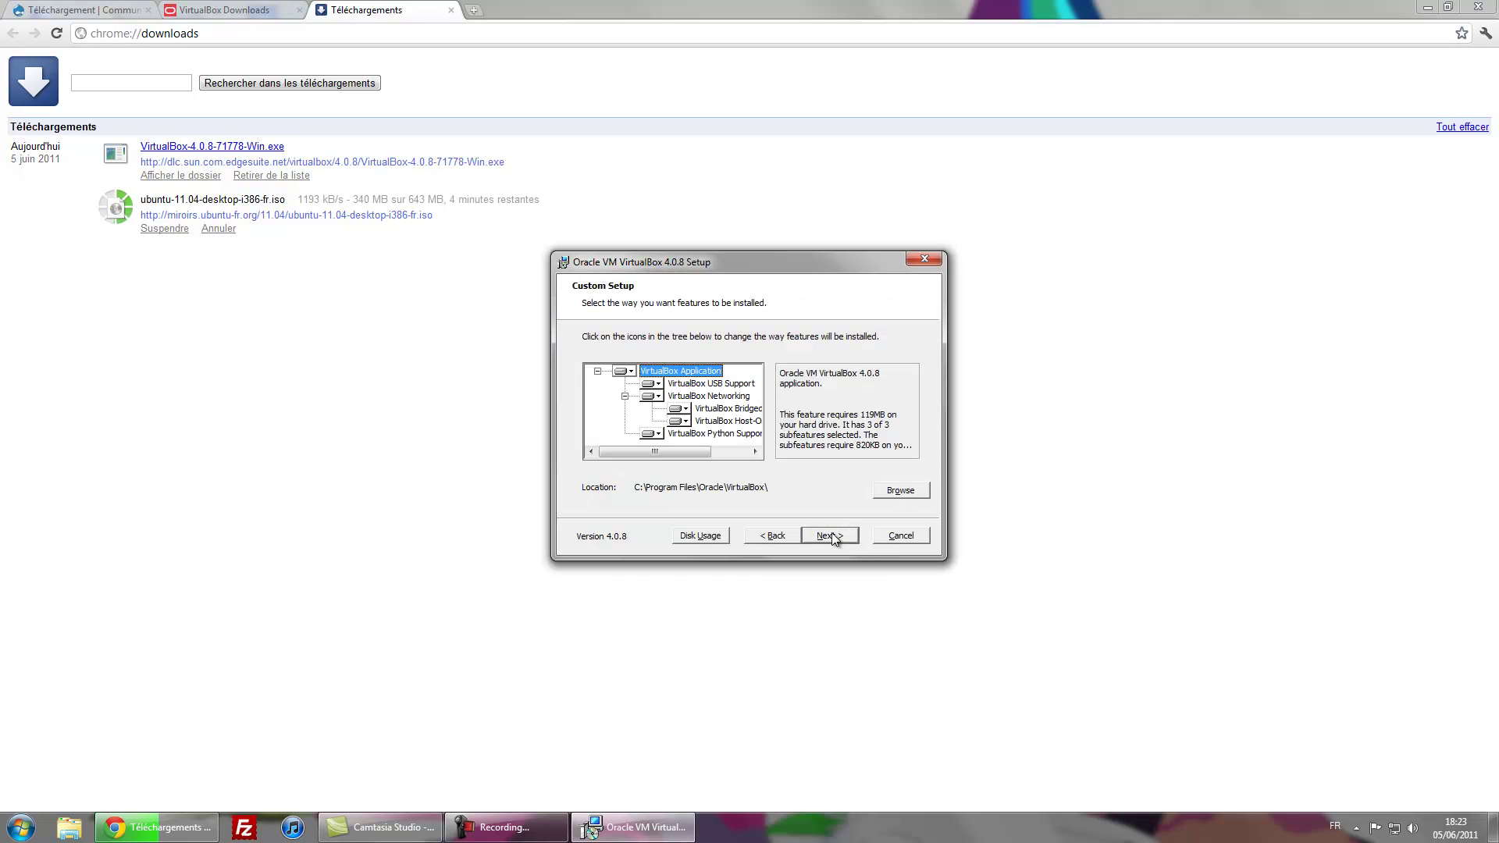
{"action": "left_click", "coordinate": [830, 535]}
{"action": "left_click", "coordinate": [842, 536]}
{"action": "left_click", "coordinate": [830, 536]}
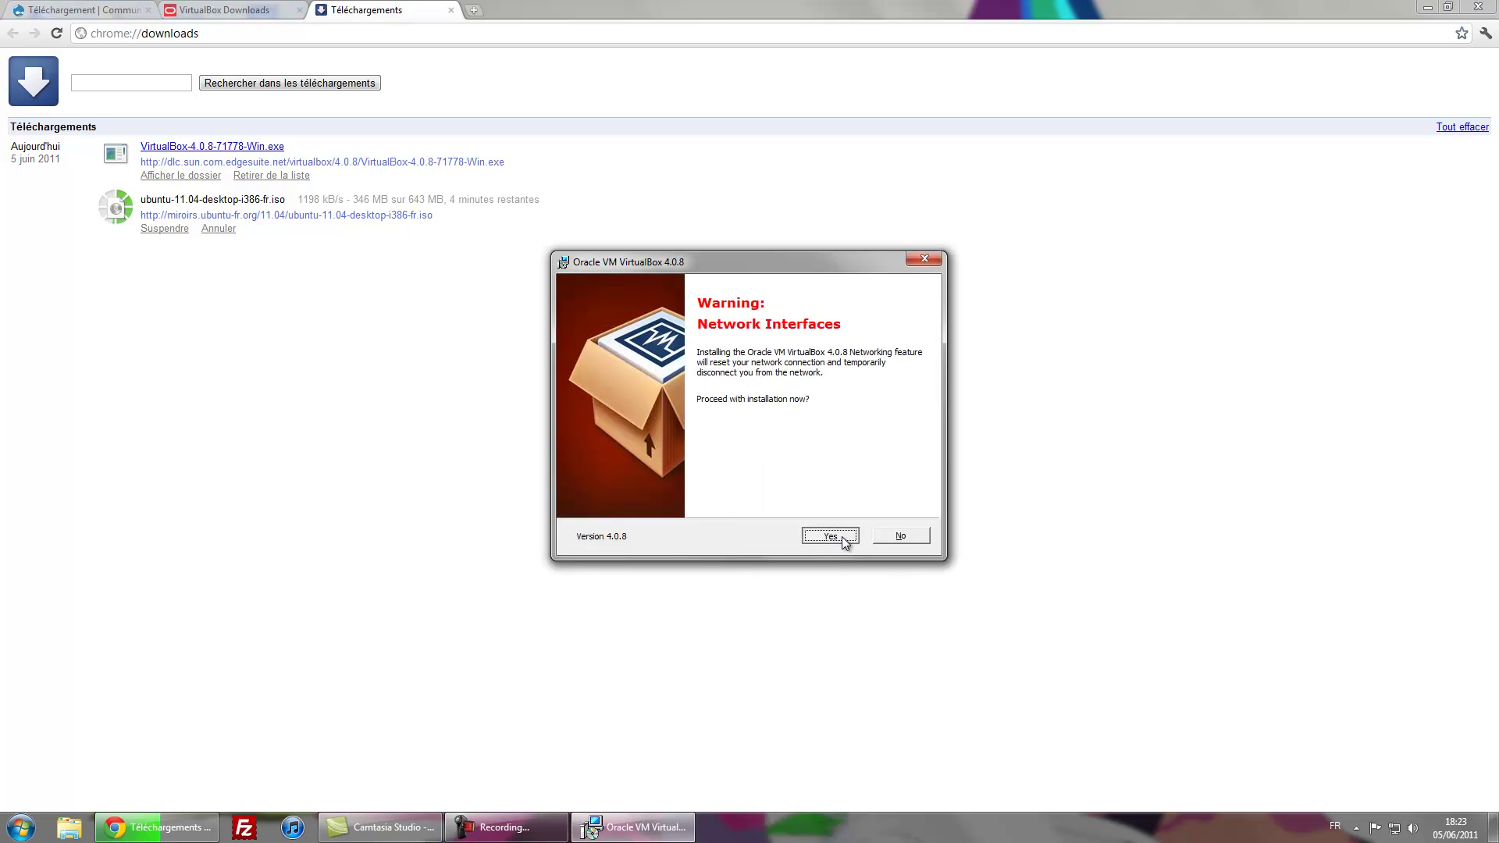
{"action": "left_click", "coordinate": [842, 537]}
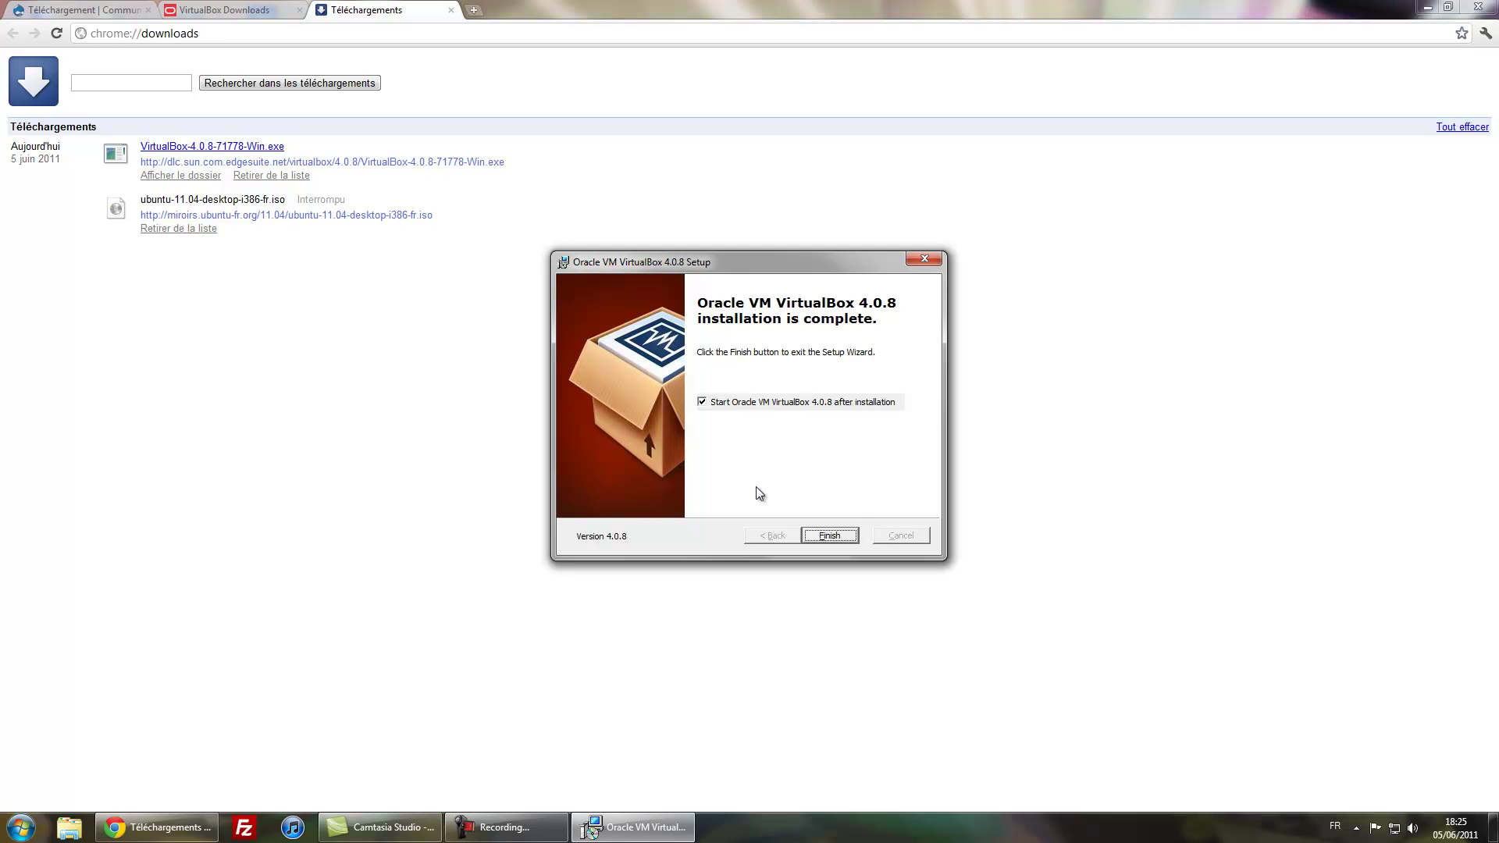
{"action": "key", "text": "Return"}
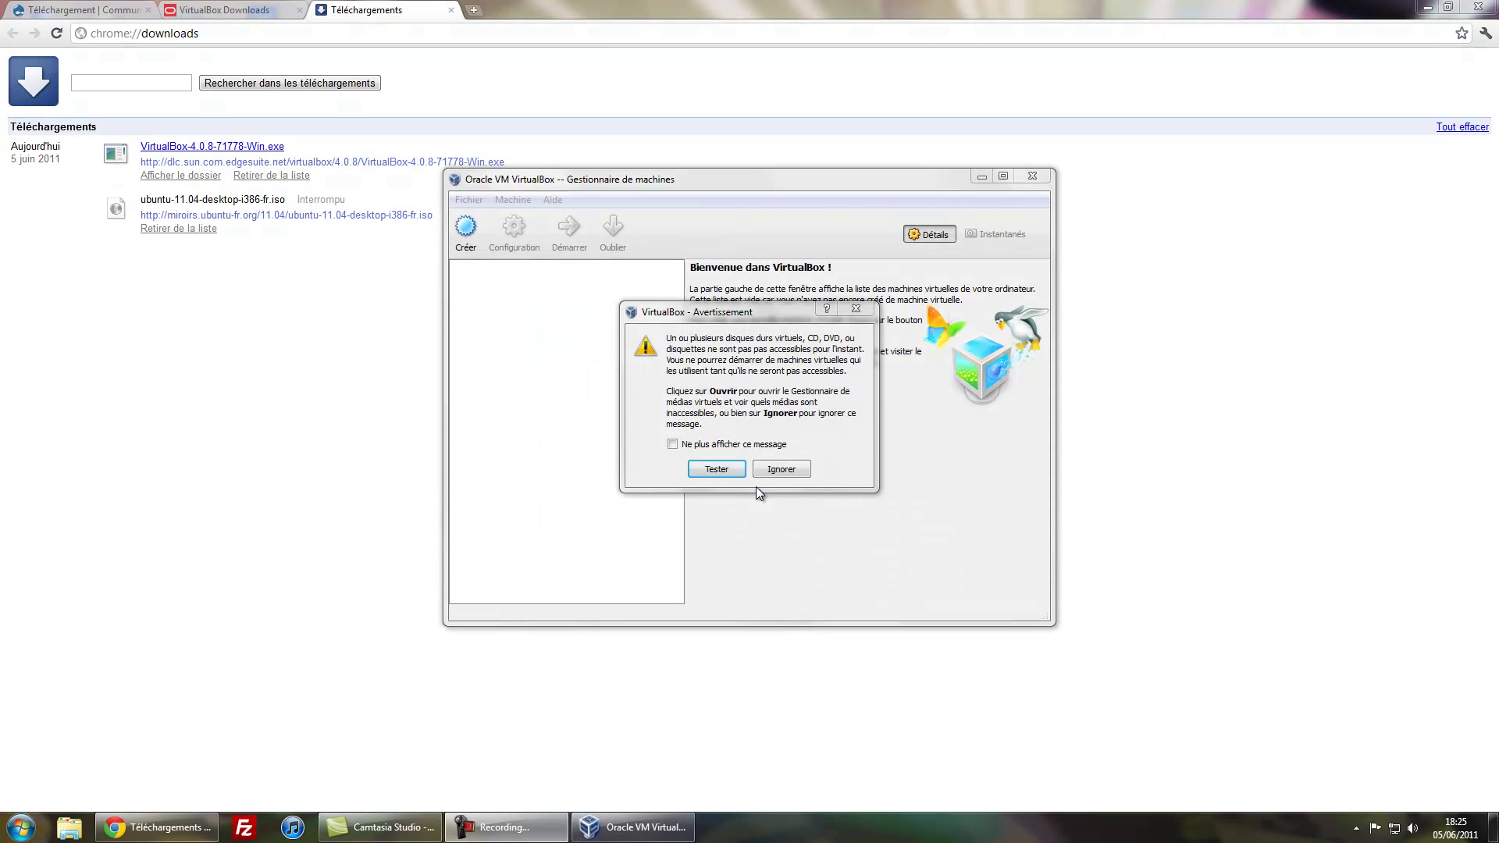
{"action": "key", "text": "Escape"}
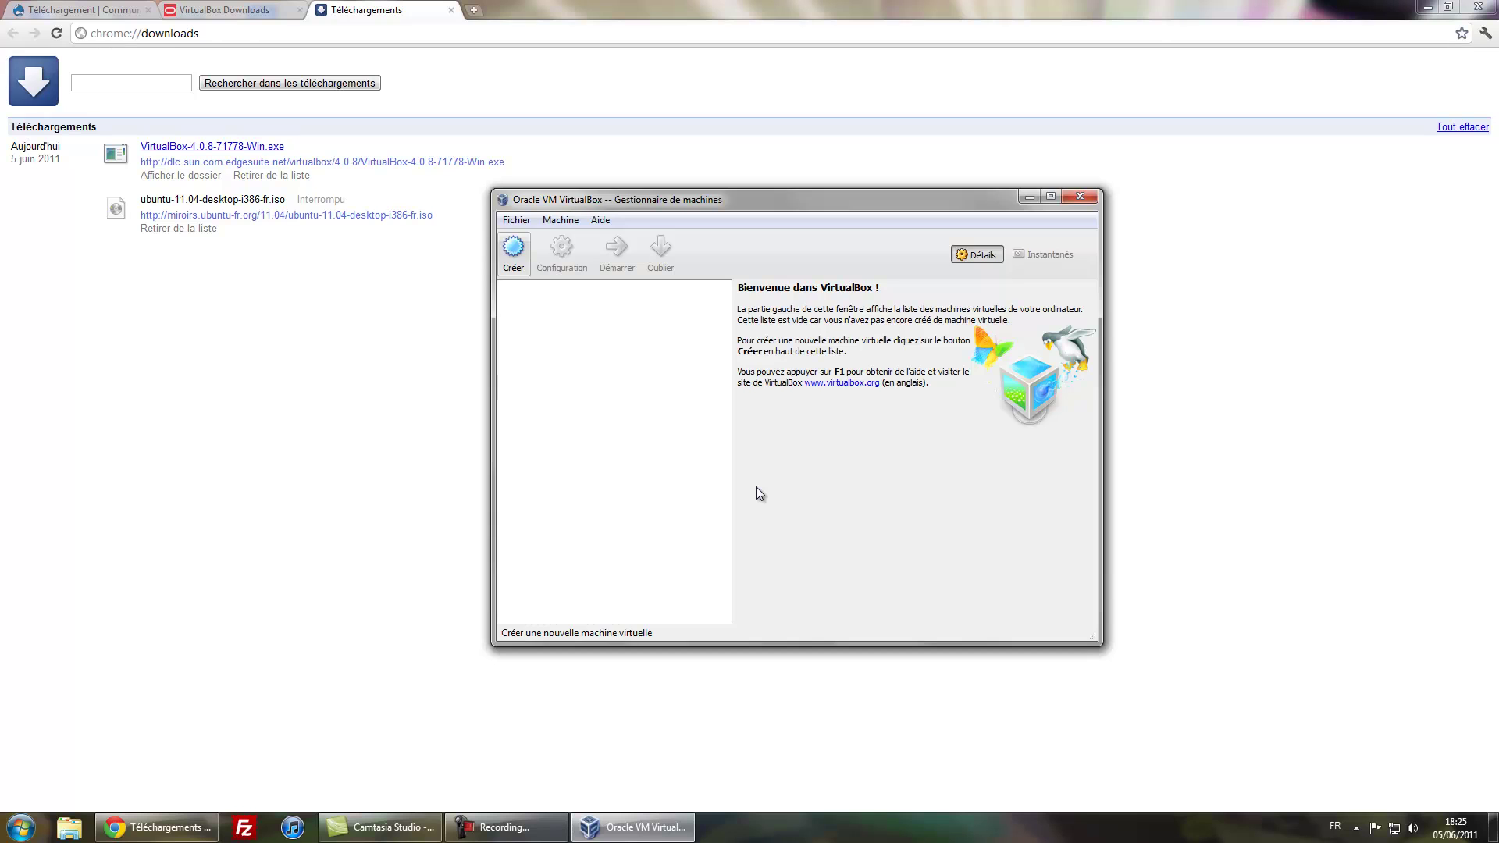
- Start creating a new virtual machine and name it Ubuntu
{"action": "key", "text": "ctrl+n"}
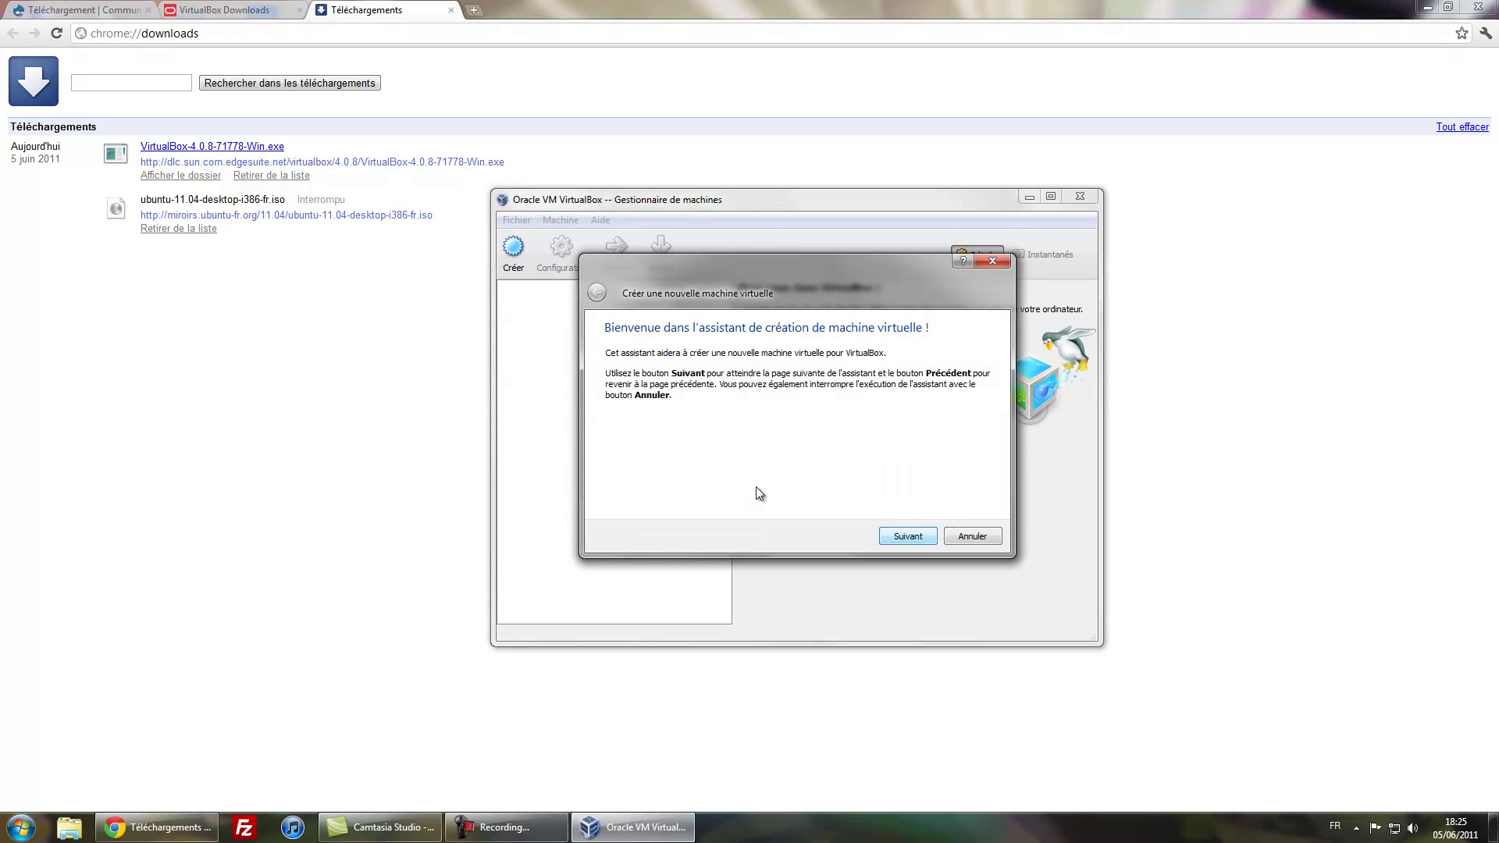
{"action": "key", "text": "Return"}
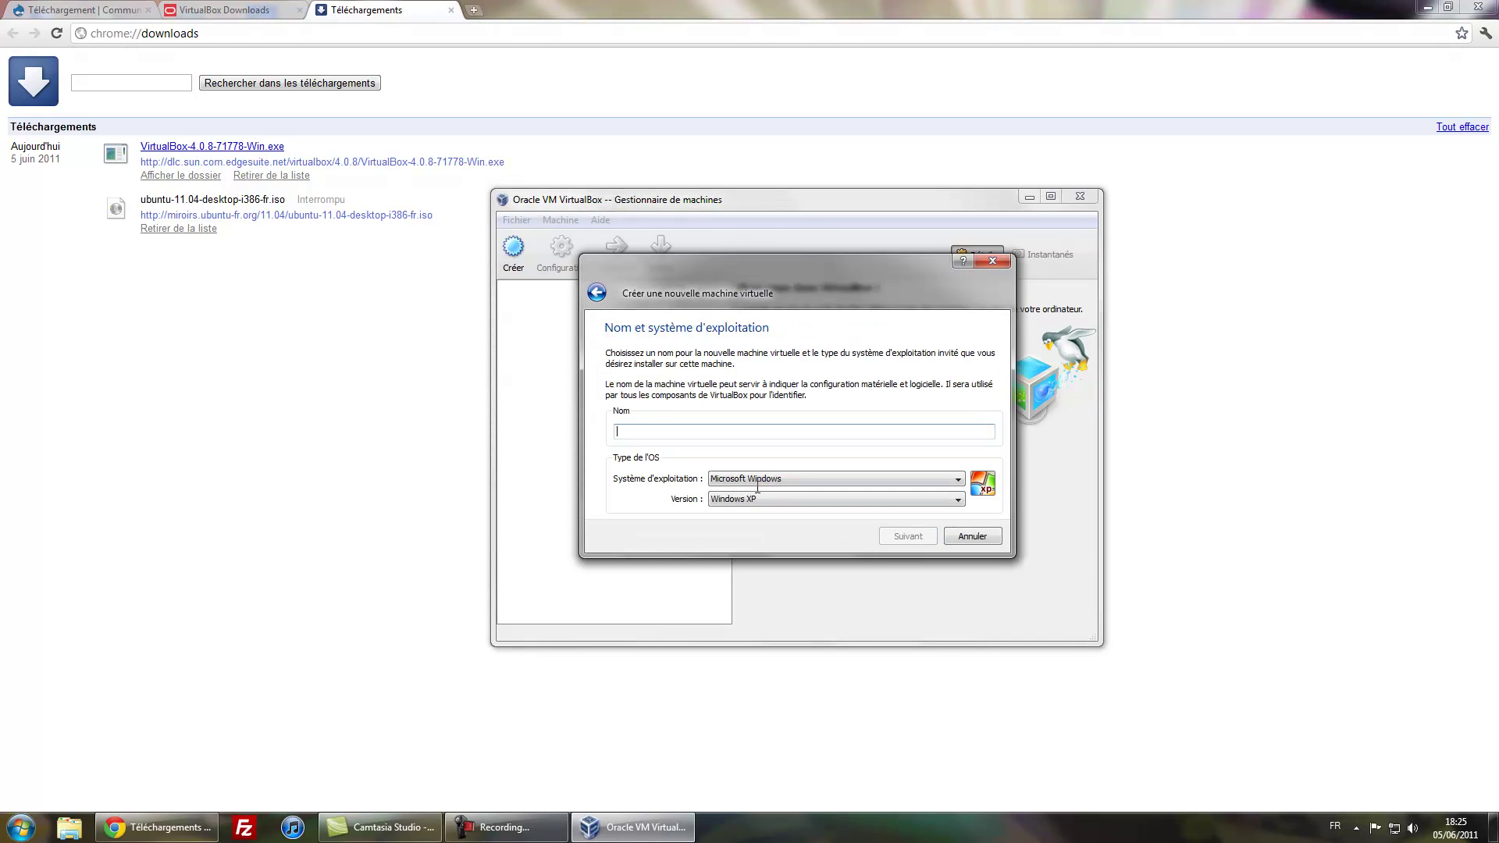
{"action": "type", "text": "Ubuntu"}
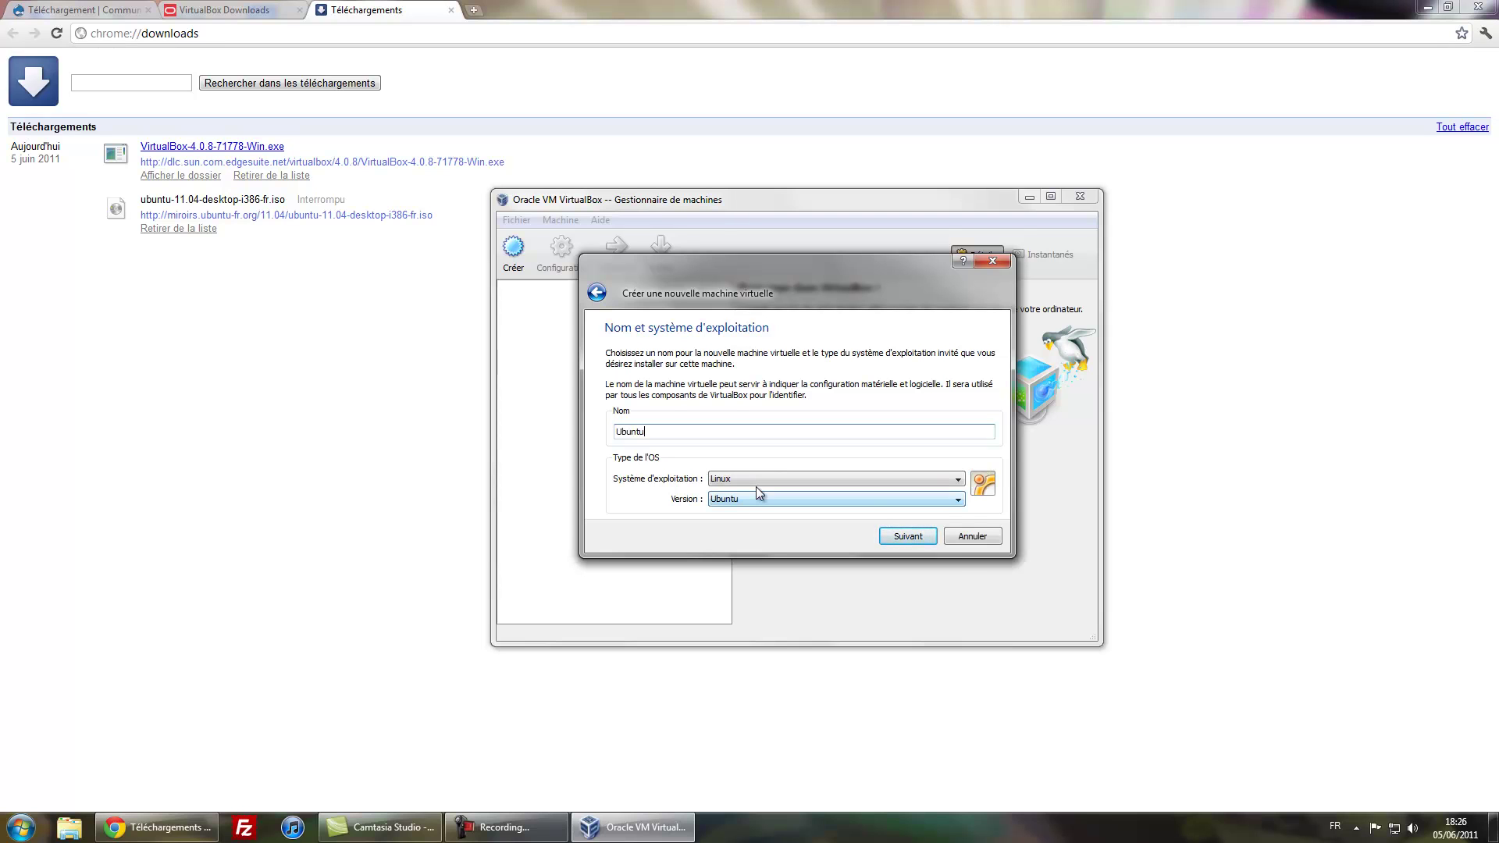
- Examine the version and operating system choices for the new virtual machine, keeping Linux and Ubuntu selected
{"action": "left_click", "coordinate": [757, 497]}
{"action": "left_click", "coordinate": [757, 497]}
{"action": "left_click", "coordinate": [756, 480]}
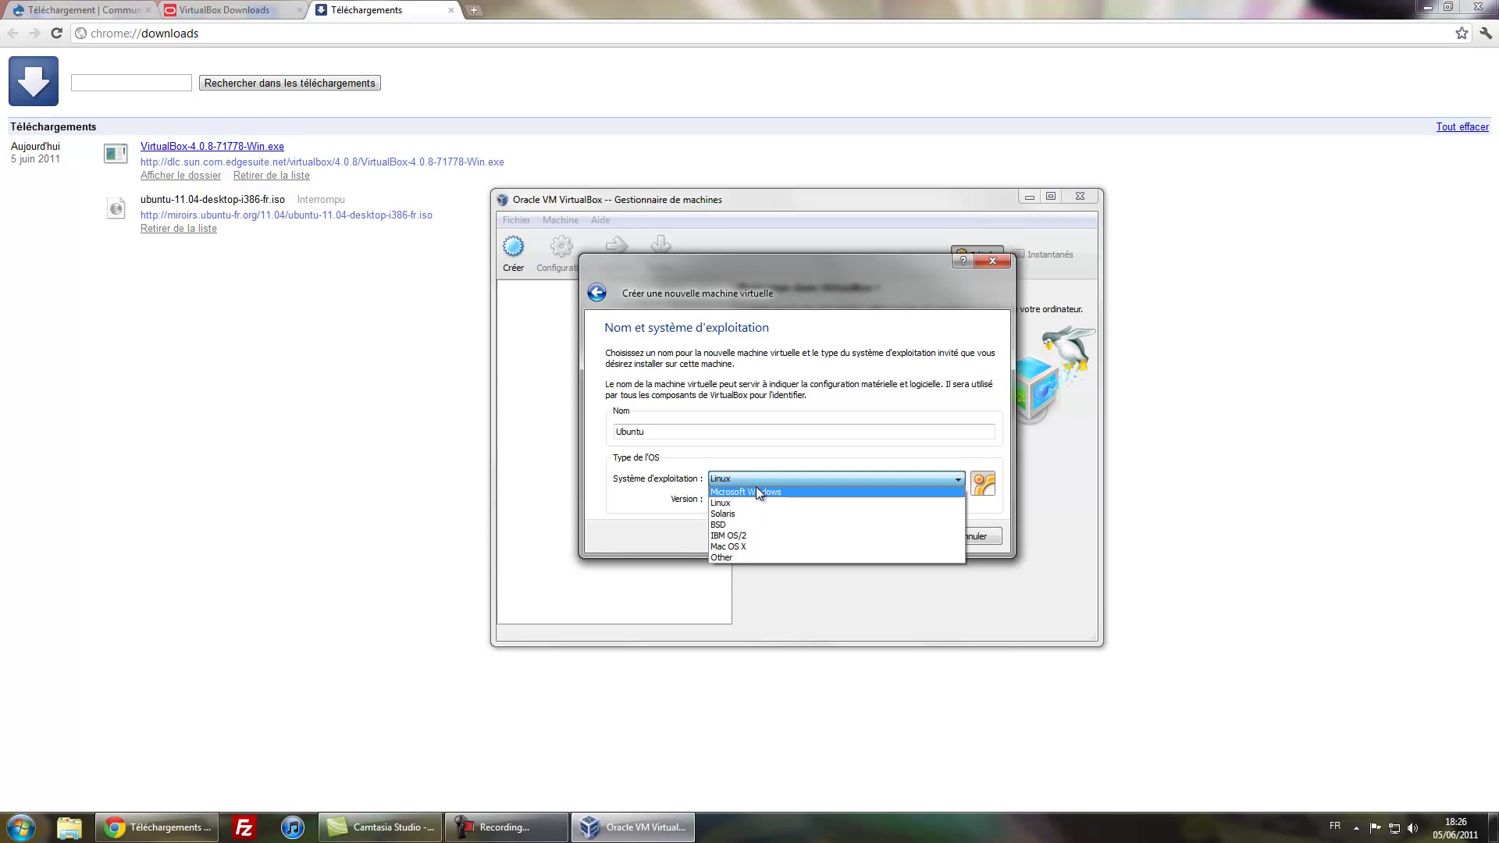
{"action": "key", "text": "Down"}
{"action": "key", "text": "Down"}
{"action": "key", "text": "Down"}
{"action": "key", "text": "Down"}
{"action": "key", "text": "Down"}
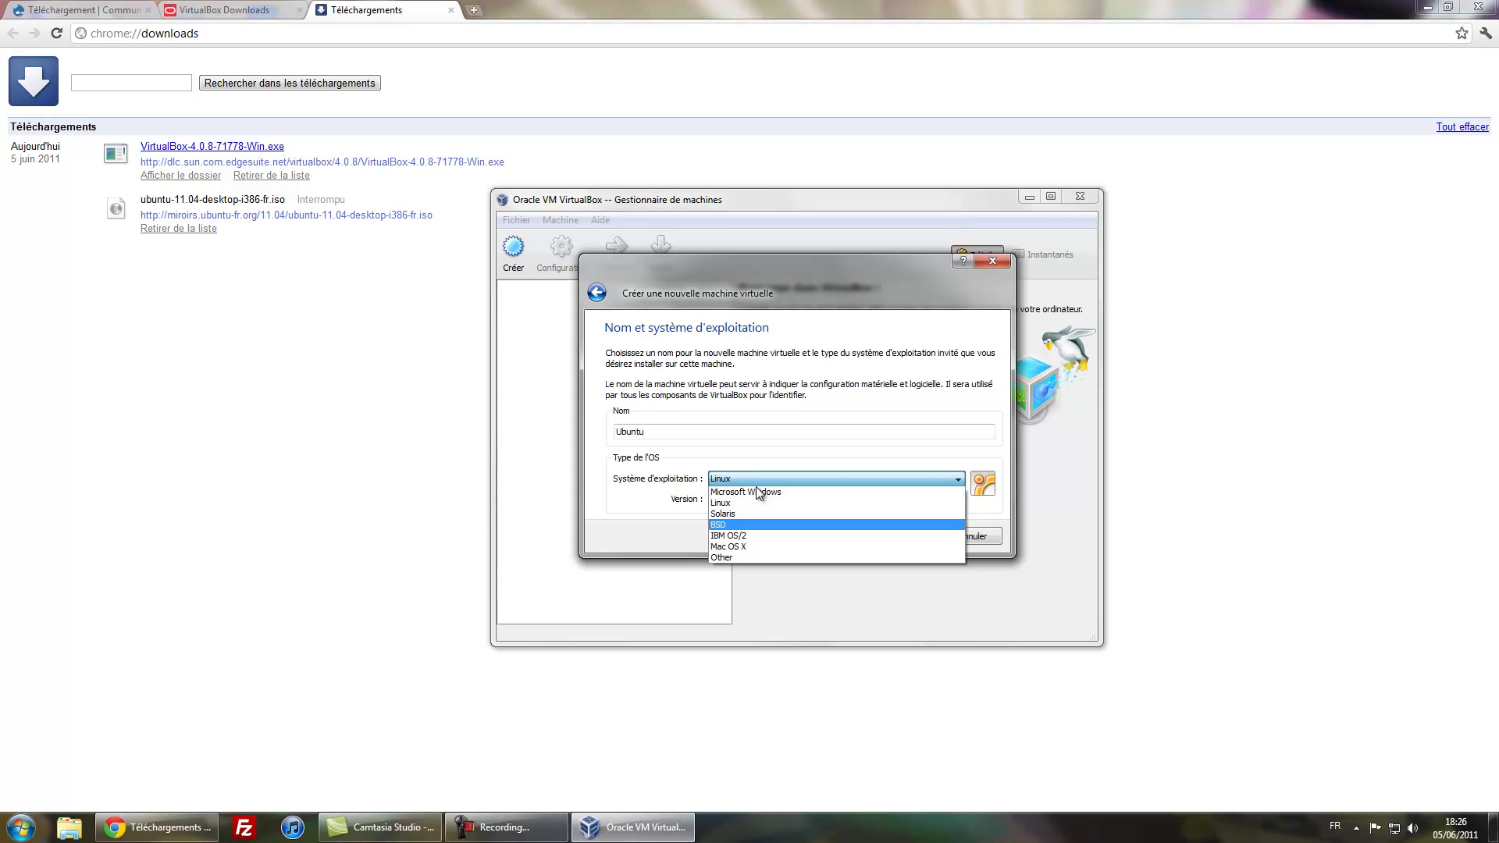
{"action": "key", "text": "Up"}
{"action": "key", "text": "Down"}
{"action": "key", "text": "Down"}
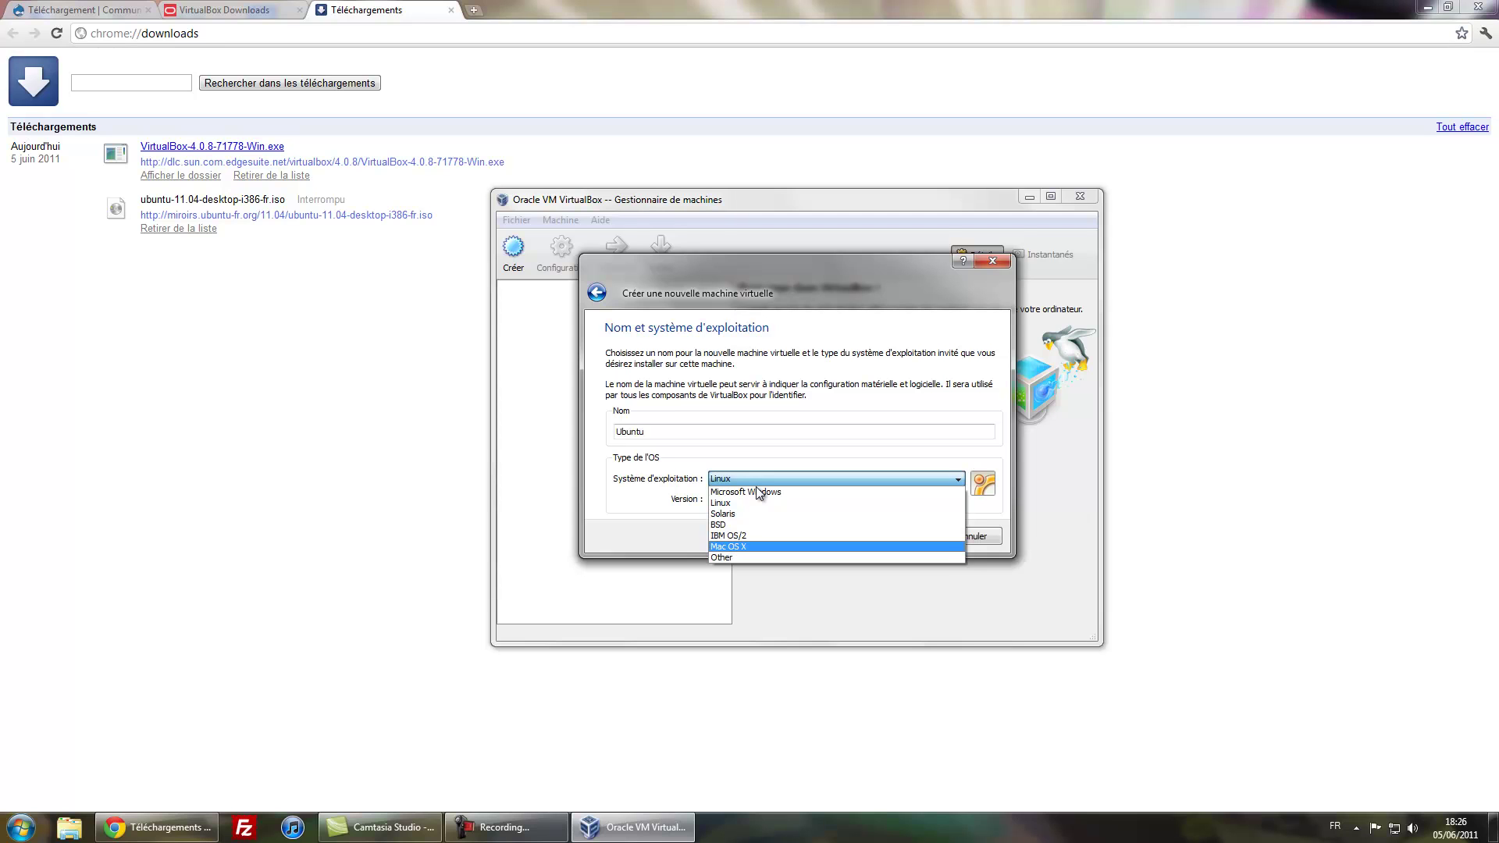
{"action": "key", "text": "l"}
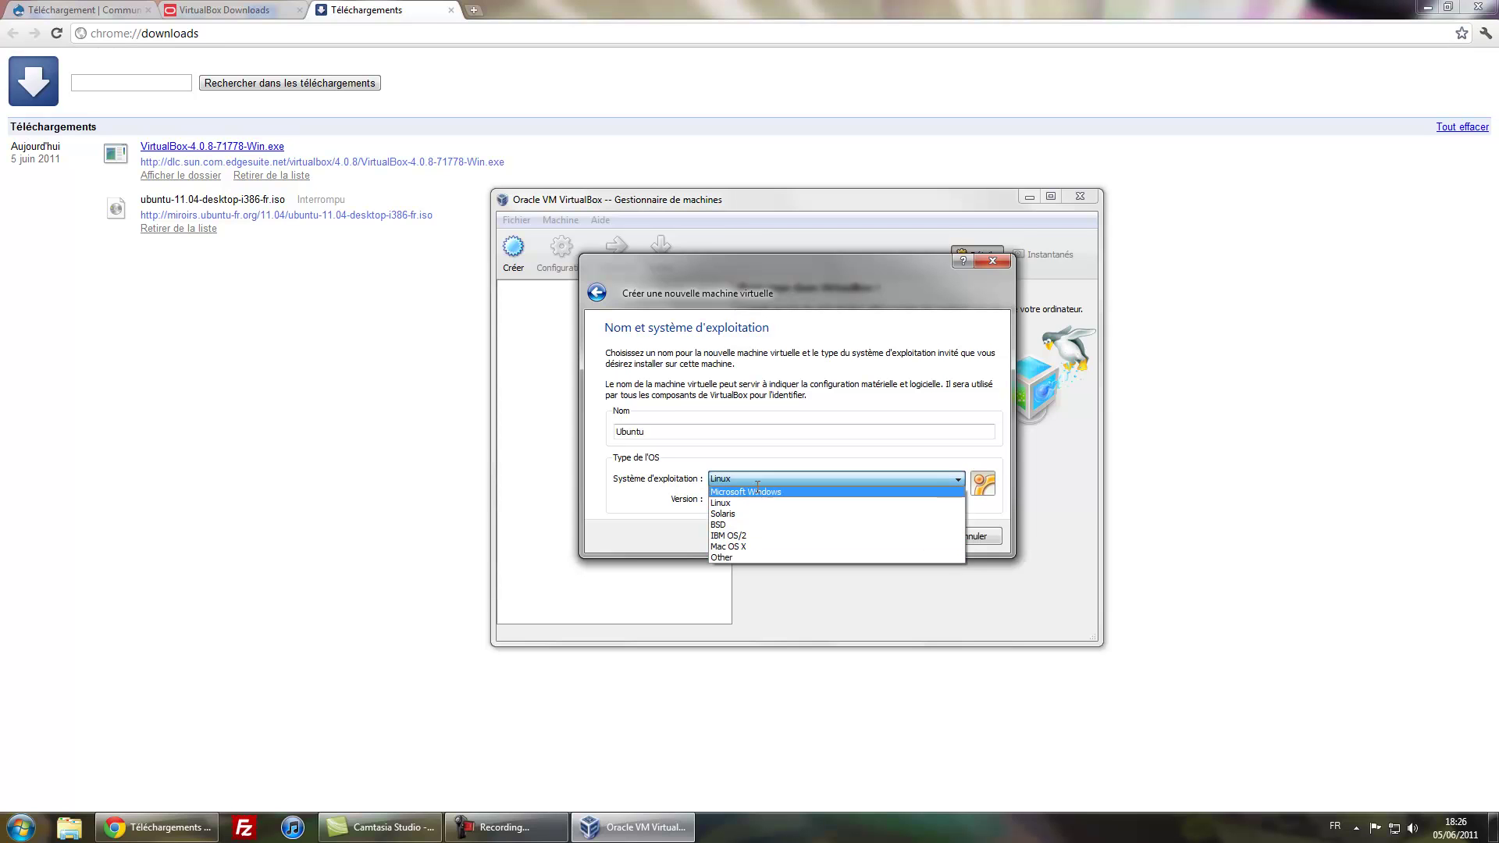
{"action": "key", "text": "Return"}
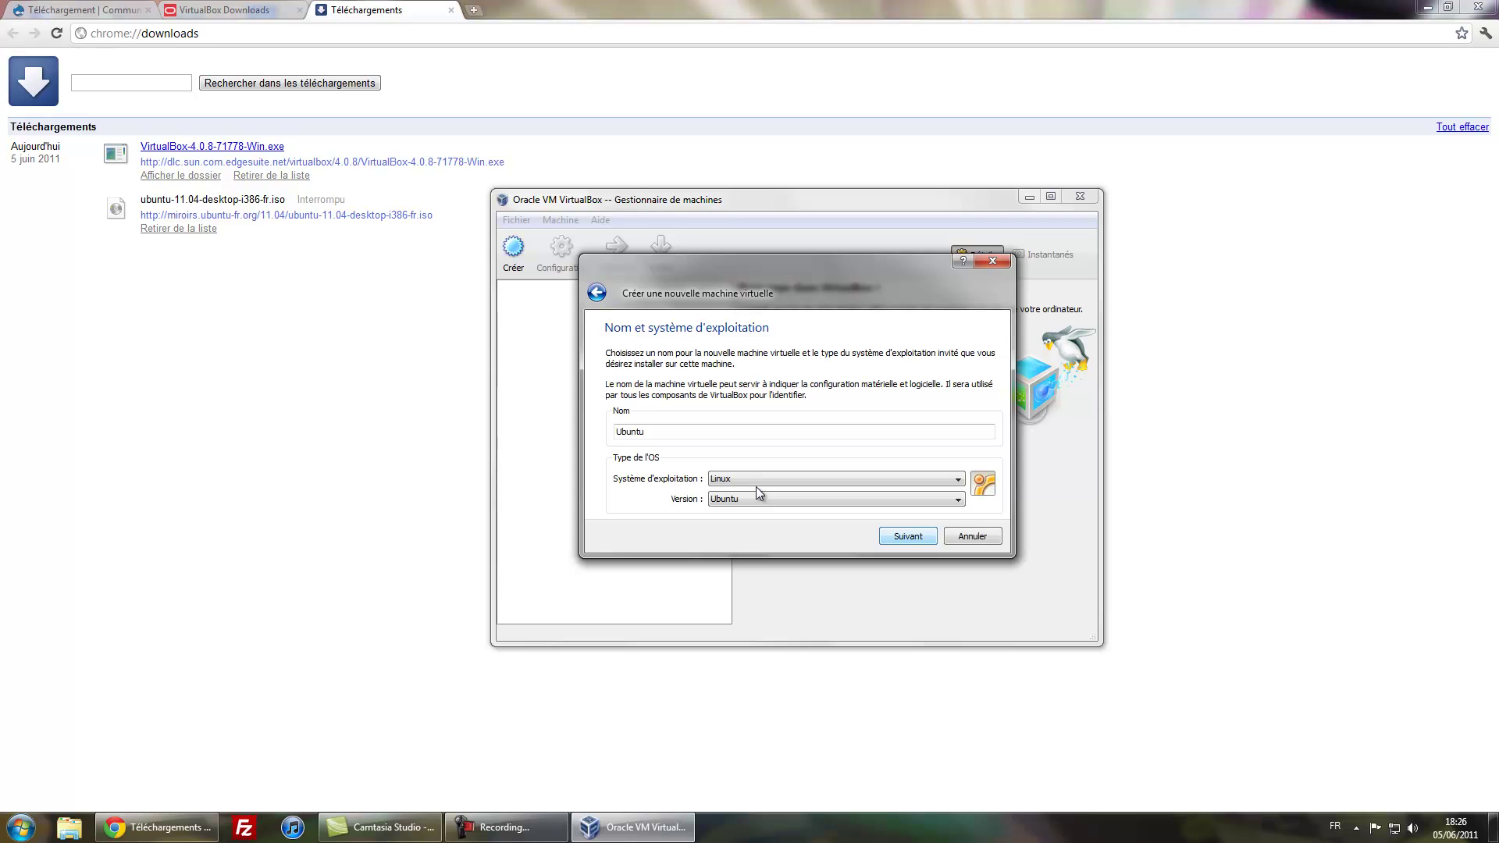
- Accept the name and operating system, and allocate 2048 Mio of RAM to the virtual machine
{"action": "key", "text": "Return"}
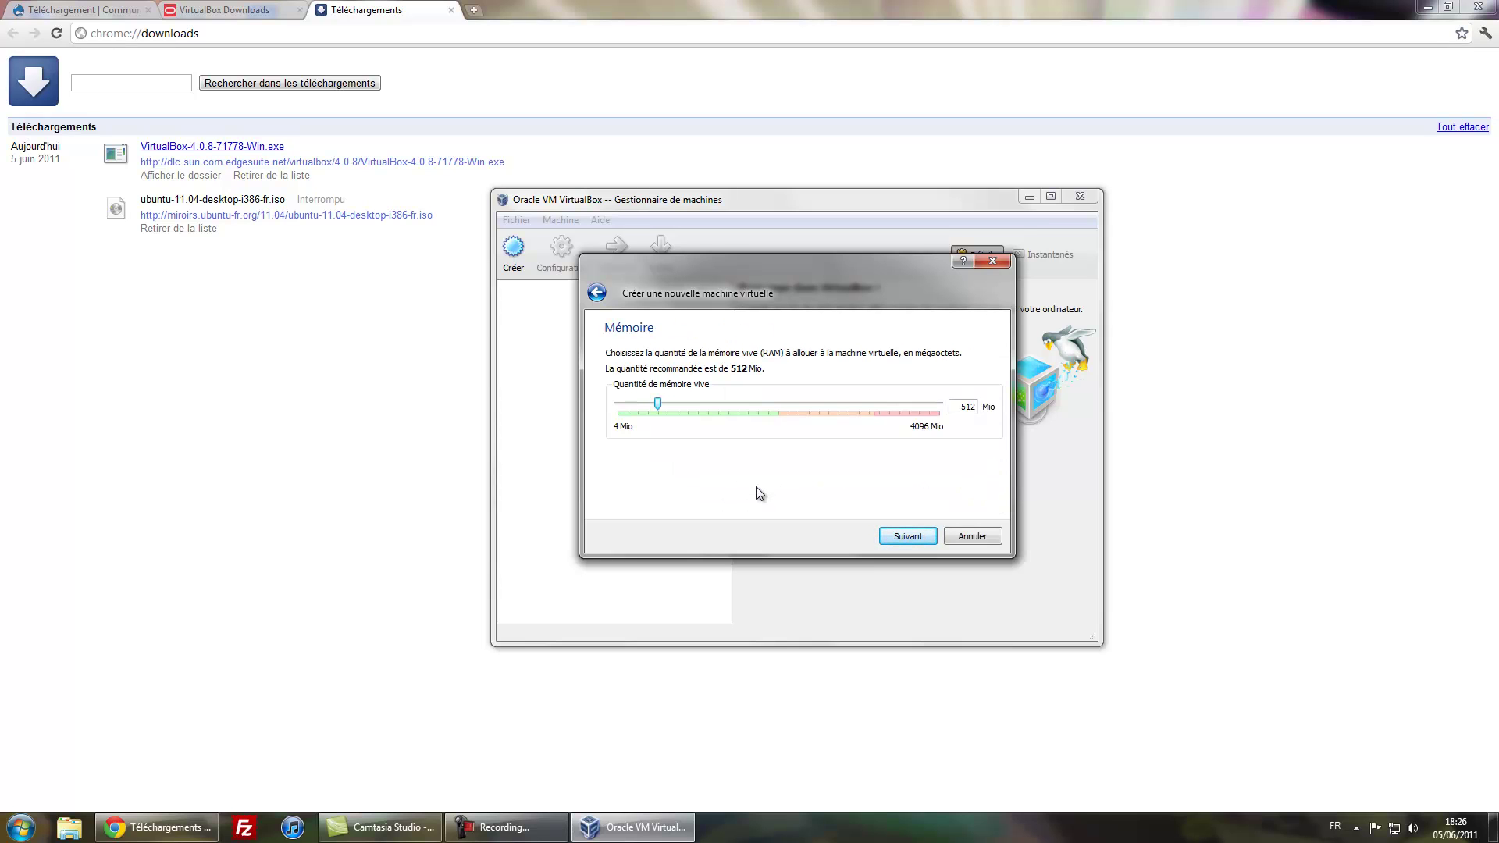
{"action": "scroll", "coordinate": [755, 488], "scroll_direction": "up", "scroll_amount": 16}
{"action": "key", "text": "Return"}
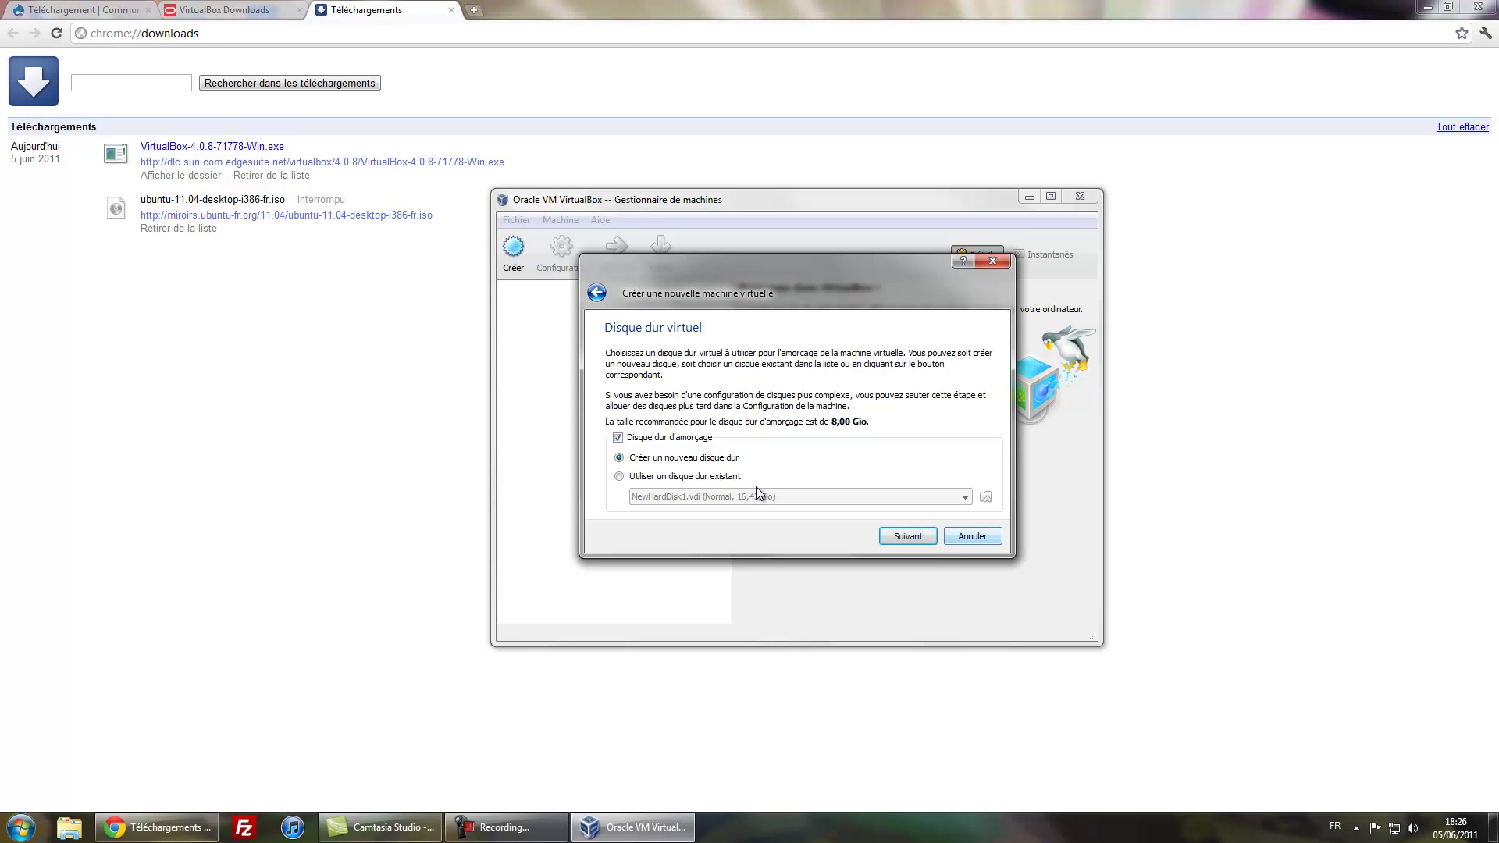
- Create a new variable-size boot disk named Ubuntu with a size of 8,00 Gio and finish creating the virtual machine
{"action": "key", "text": "Return"}
{"action": "key", "text": "Return"}
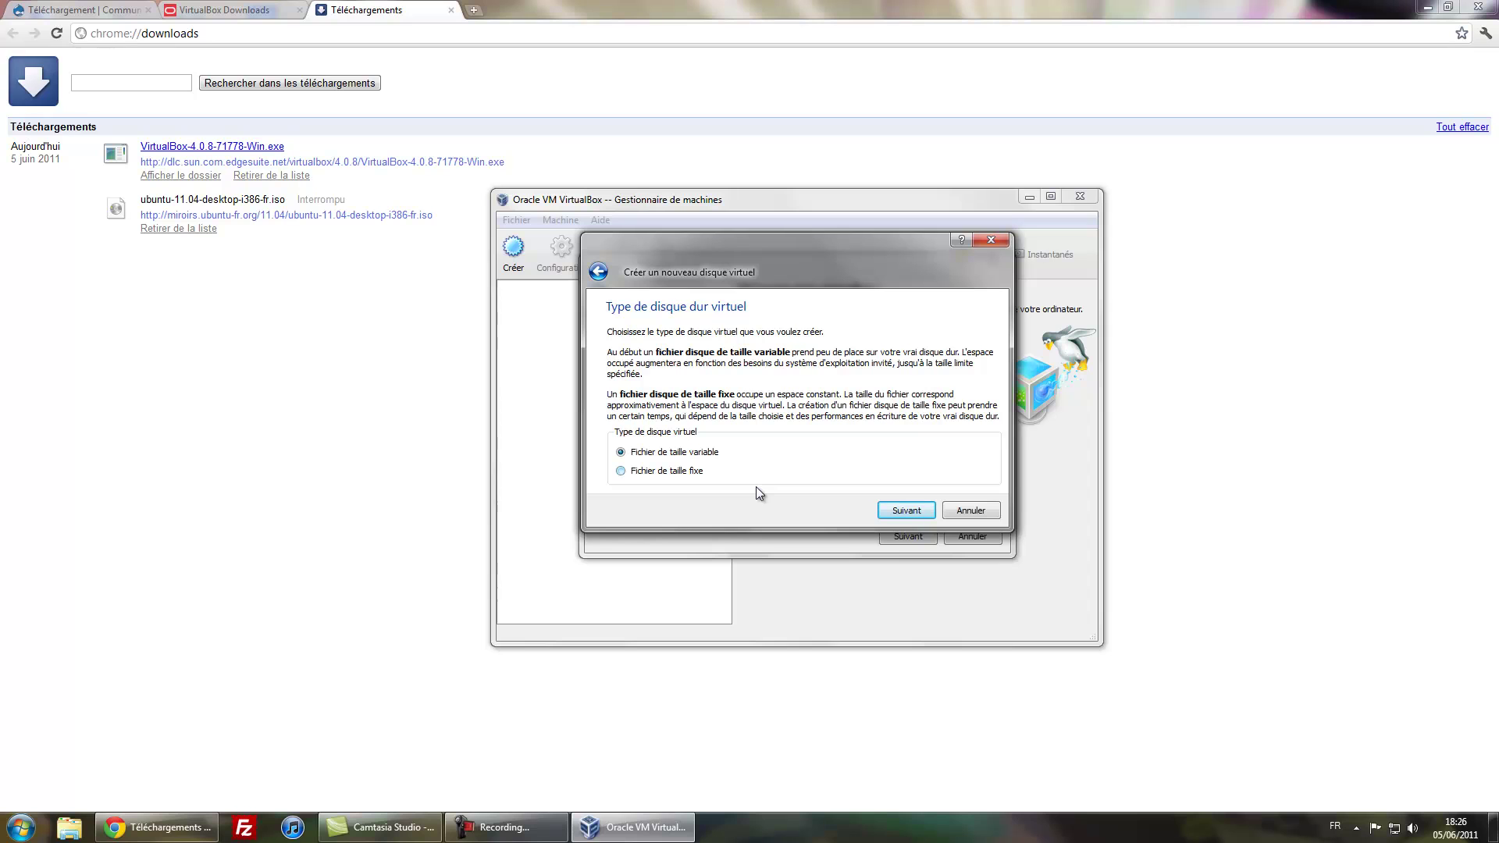
{"action": "key", "text": "Return"}
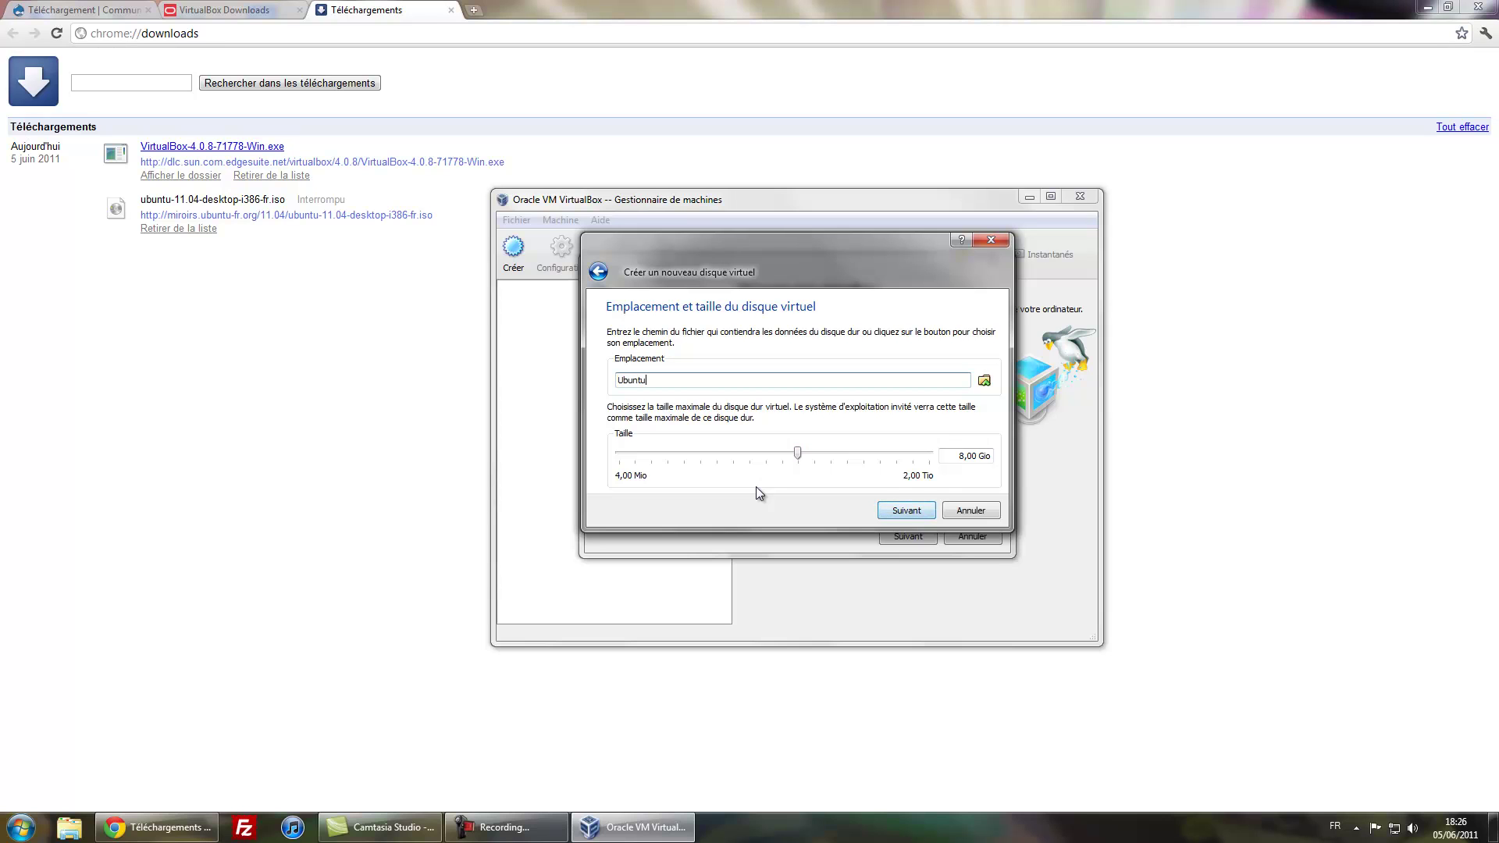
{"action": "key", "text": "Return"}
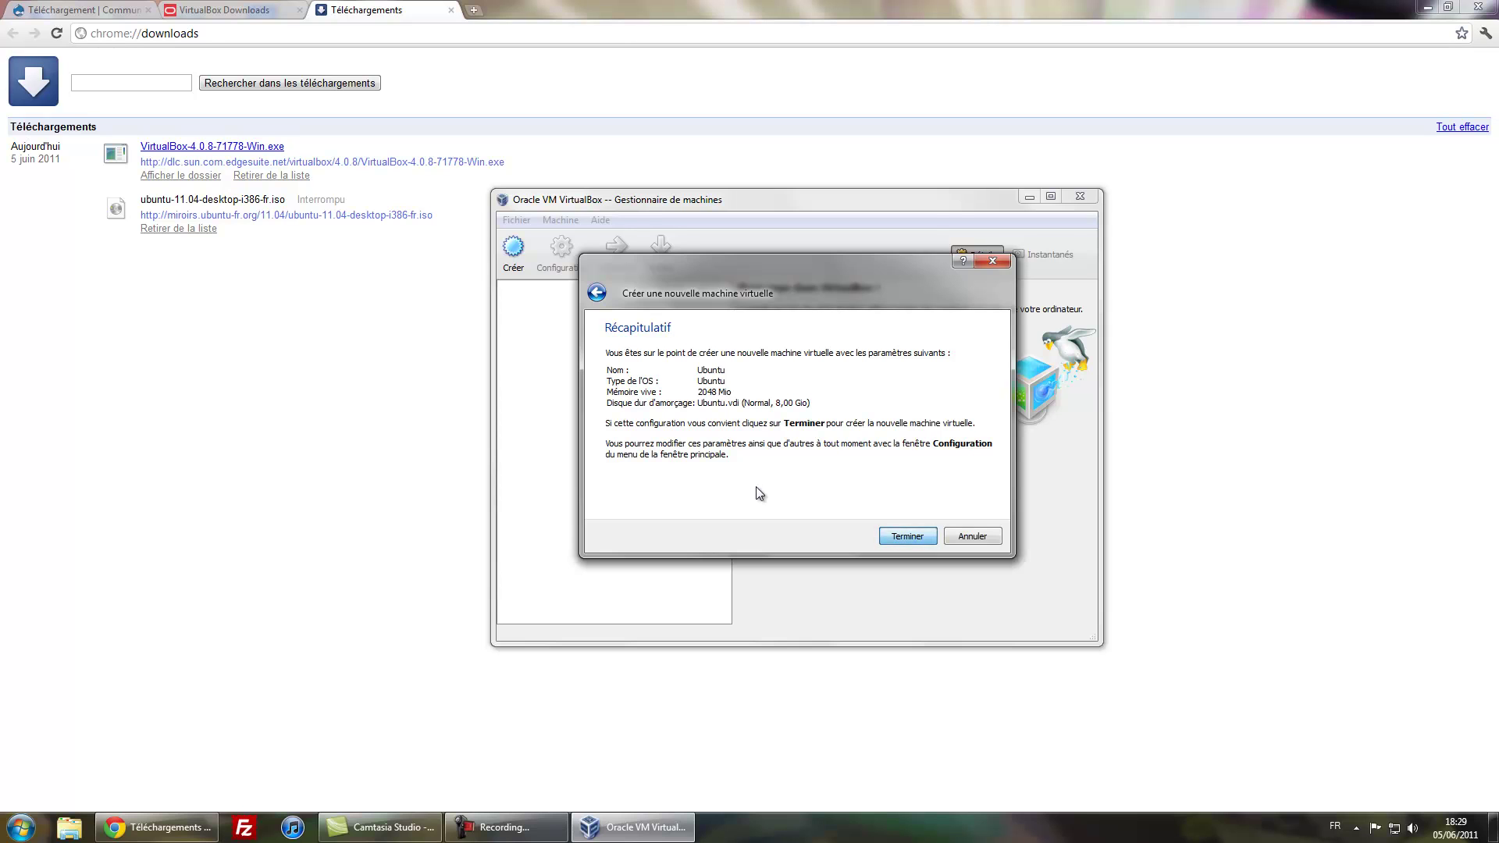
{"action": "key", "text": "Return"}
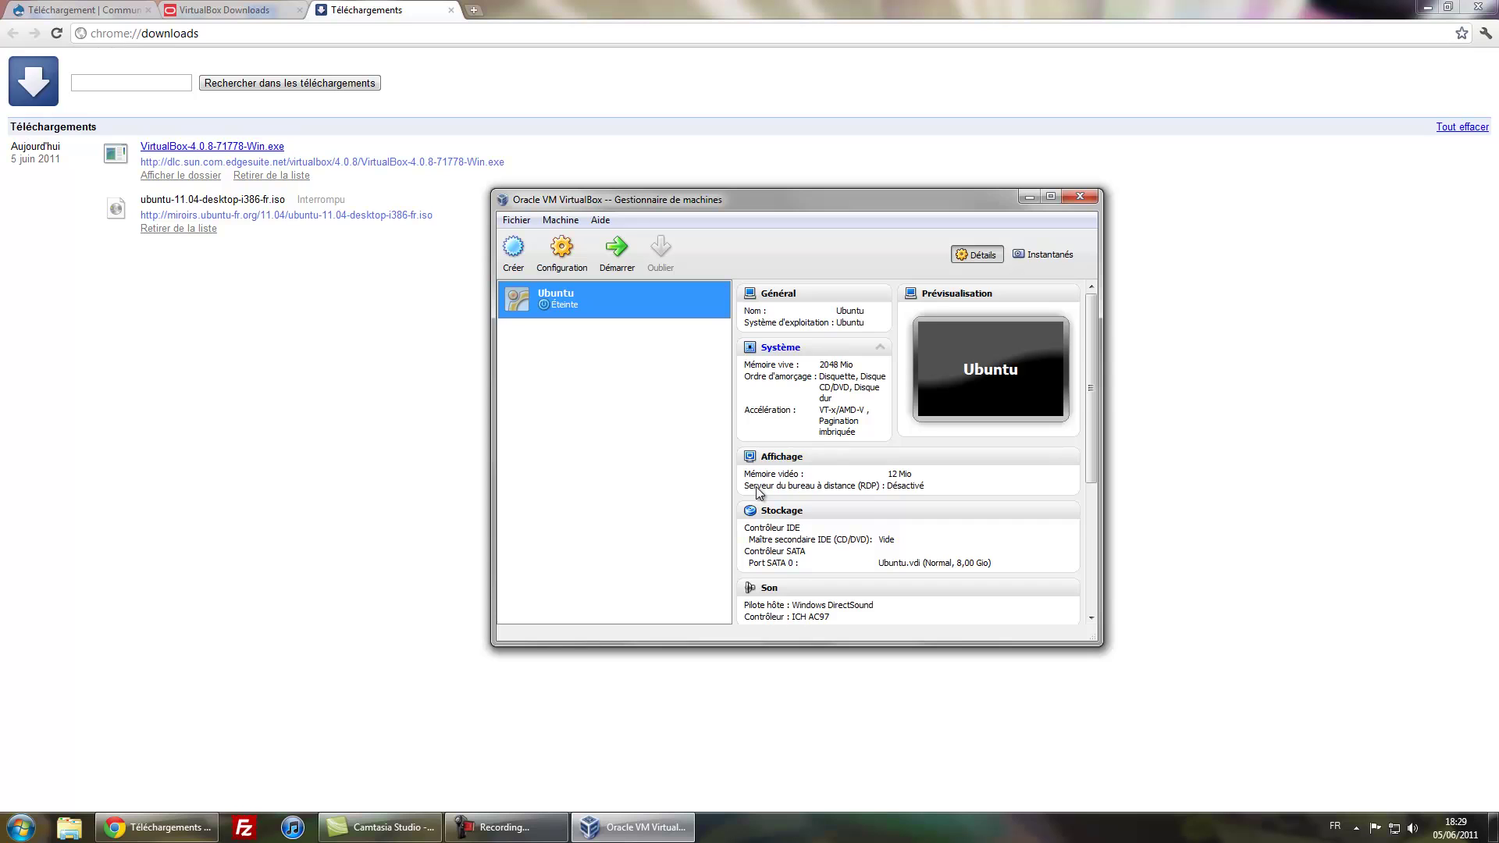
- In the Ubuntu machine's settings, enable Réseau in the boot order and set the video memory to 128 Mo
{"action": "scroll", "coordinate": [756, 492], "scroll_direction": "down", "scroll_amount": 2}
{"action": "scroll", "coordinate": [755, 492], "scroll_direction": "up", "scroll_amount": 2}
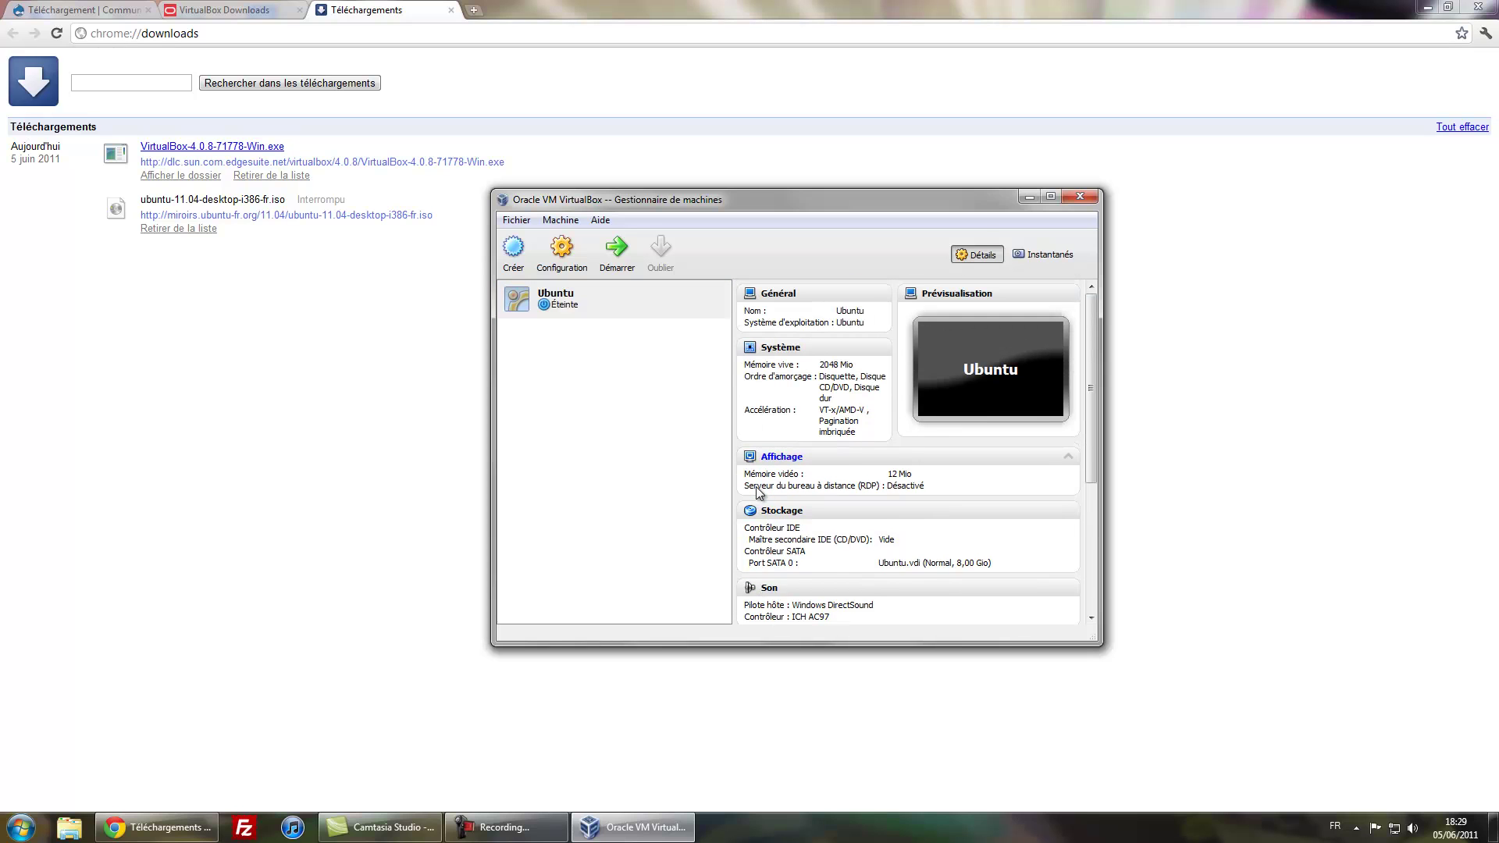
{"action": "key", "text": "ctrl+s"}
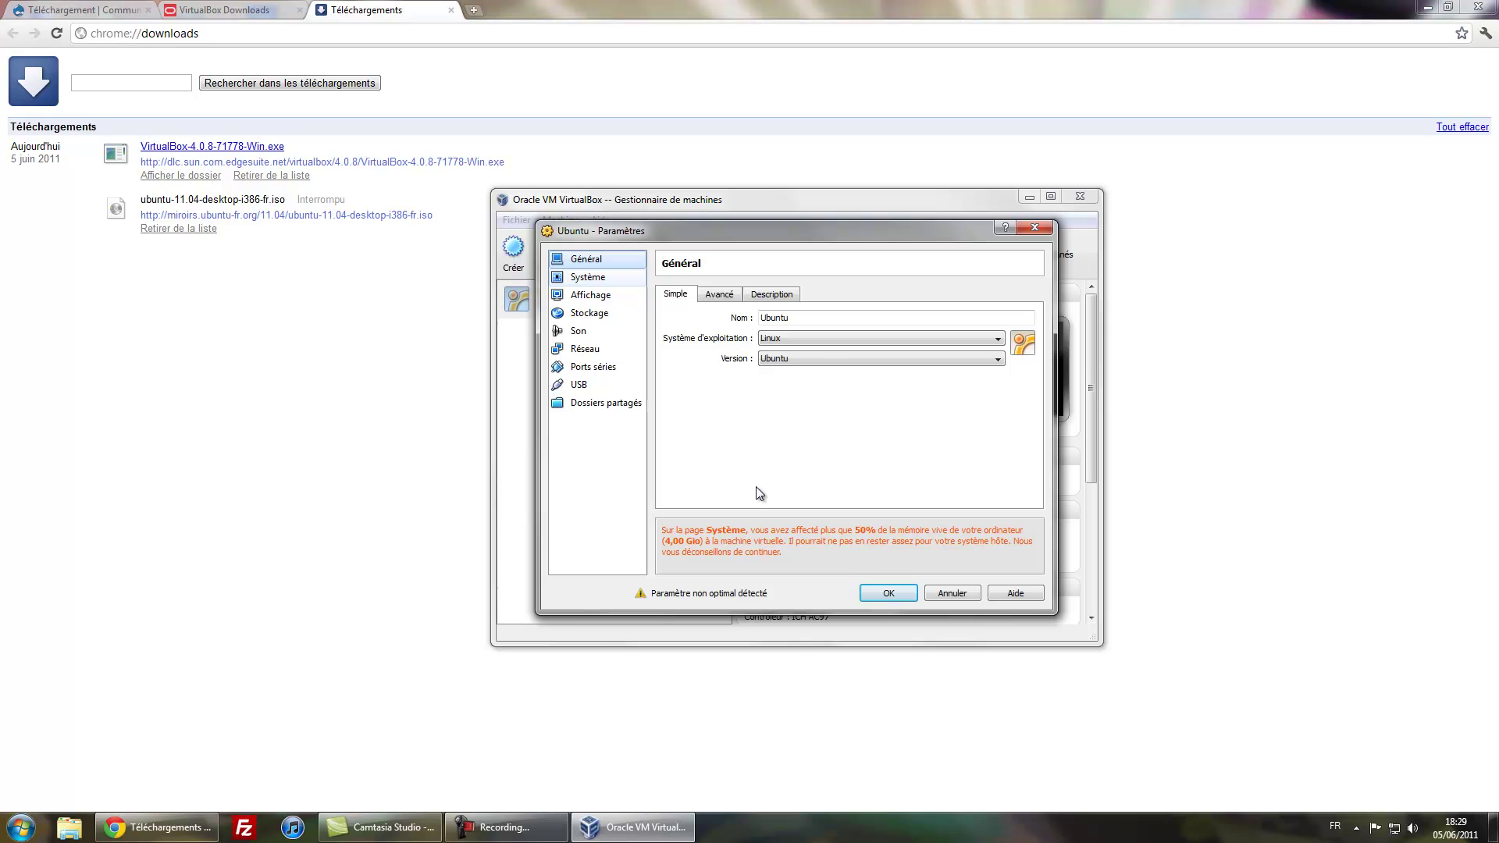
{"action": "key", "text": "Down"}
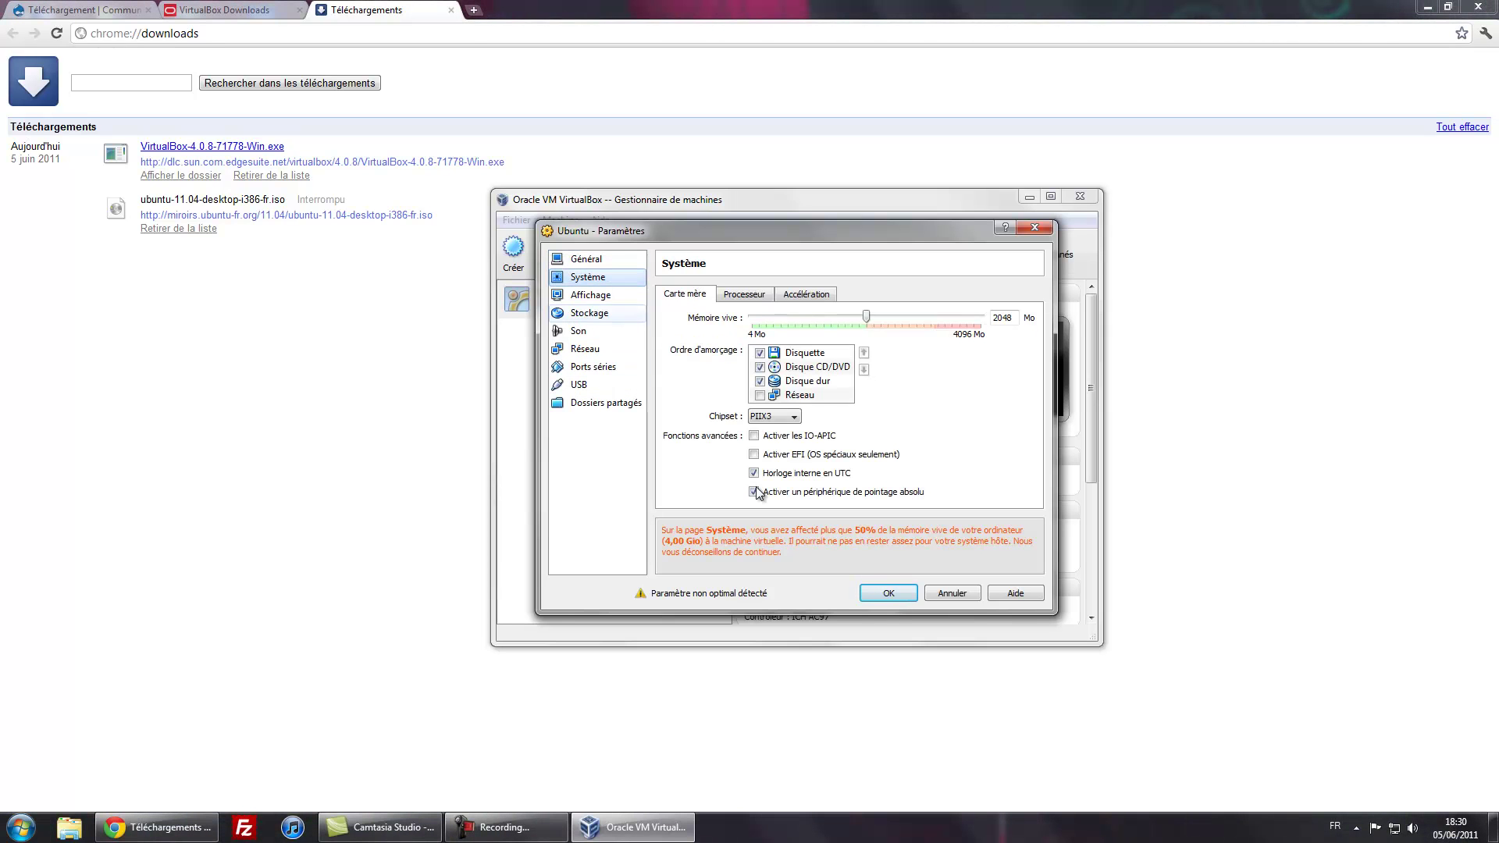
{"action": "left_click", "coordinate": [759, 395]}
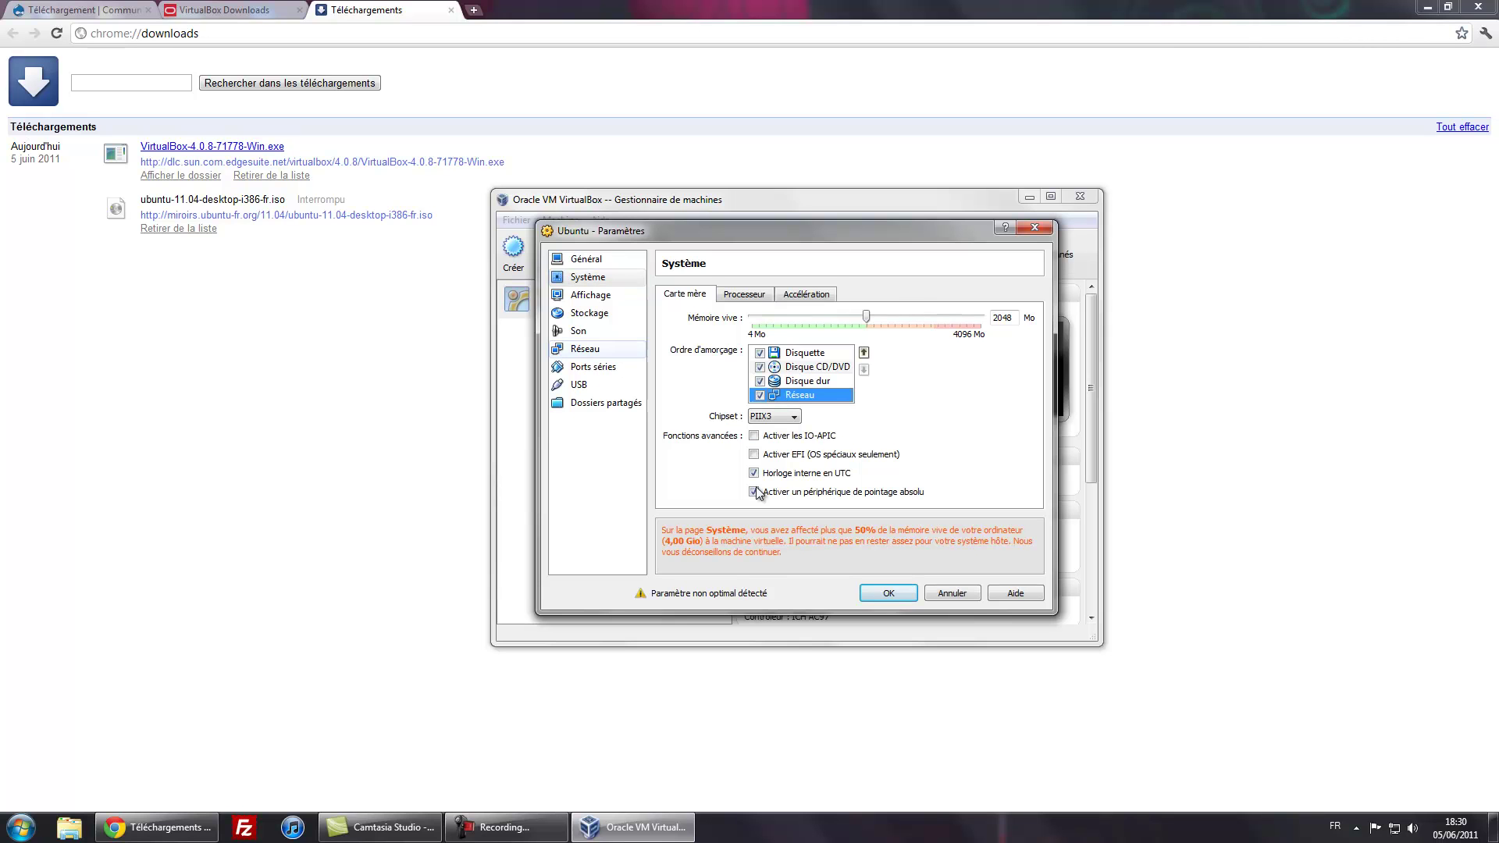
{"action": "left_click", "coordinate": [590, 295]}
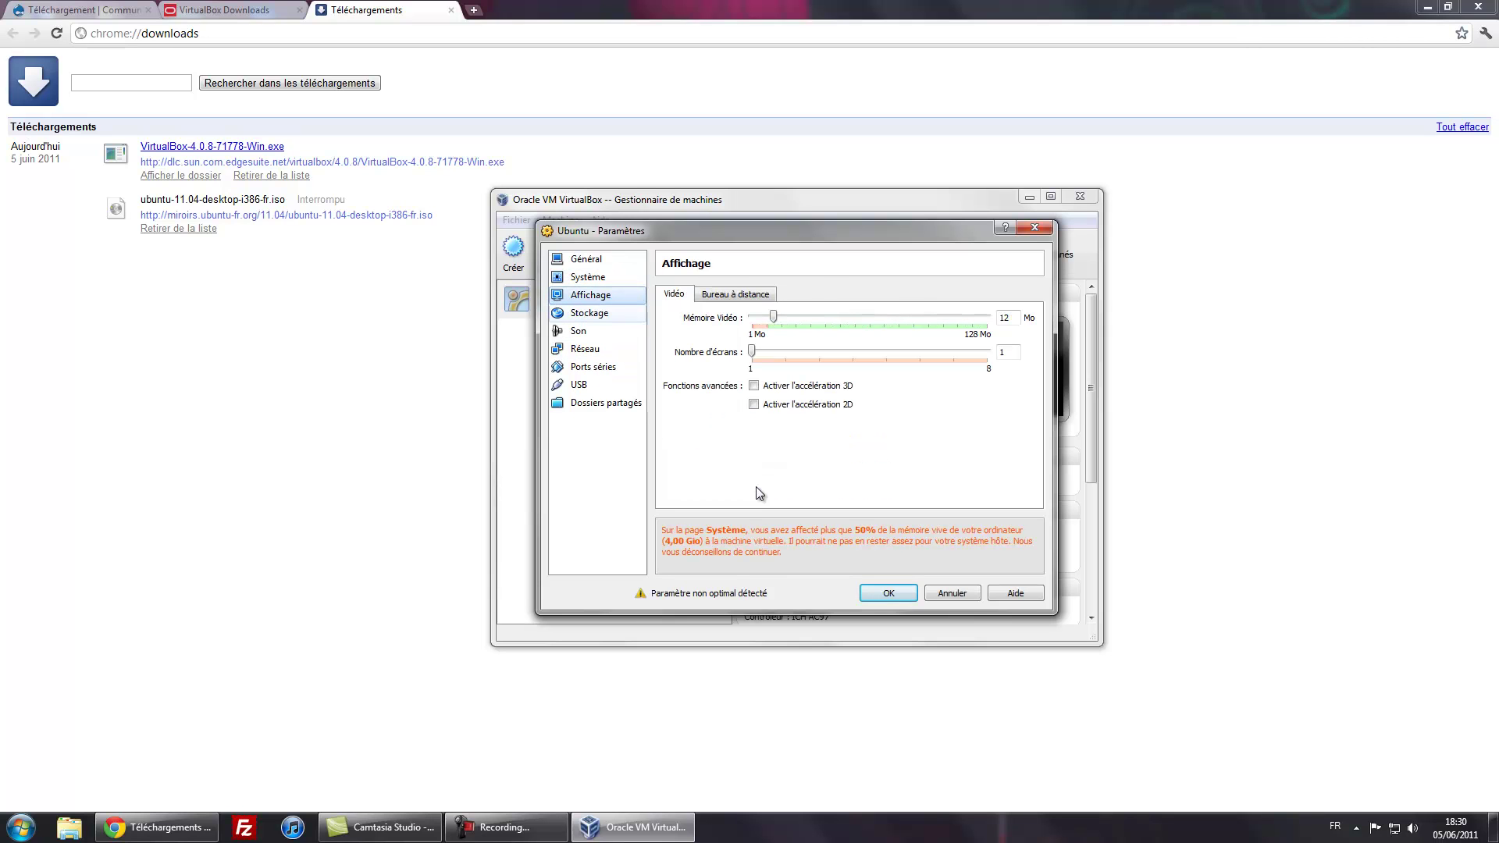
{"action": "left_click_drag", "start_coordinate": [772, 317], "coordinate": [986, 316]}
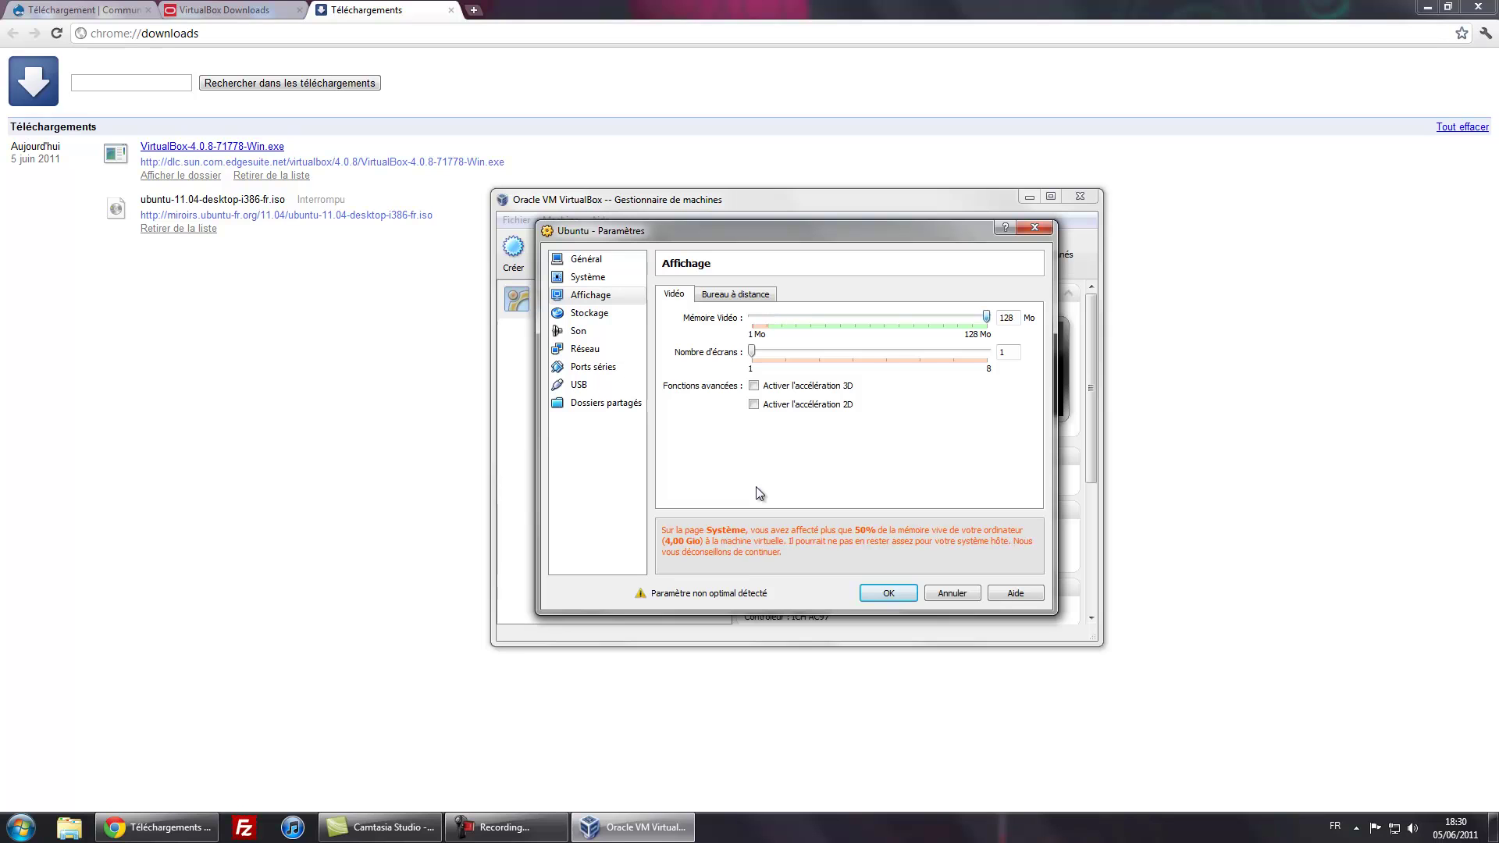
- Review the Ubuntu machine's storage, sound, network, serial port, USB, shared folder and general settings, including the advanced and description options
{"action": "left_click", "coordinate": [589, 313]}
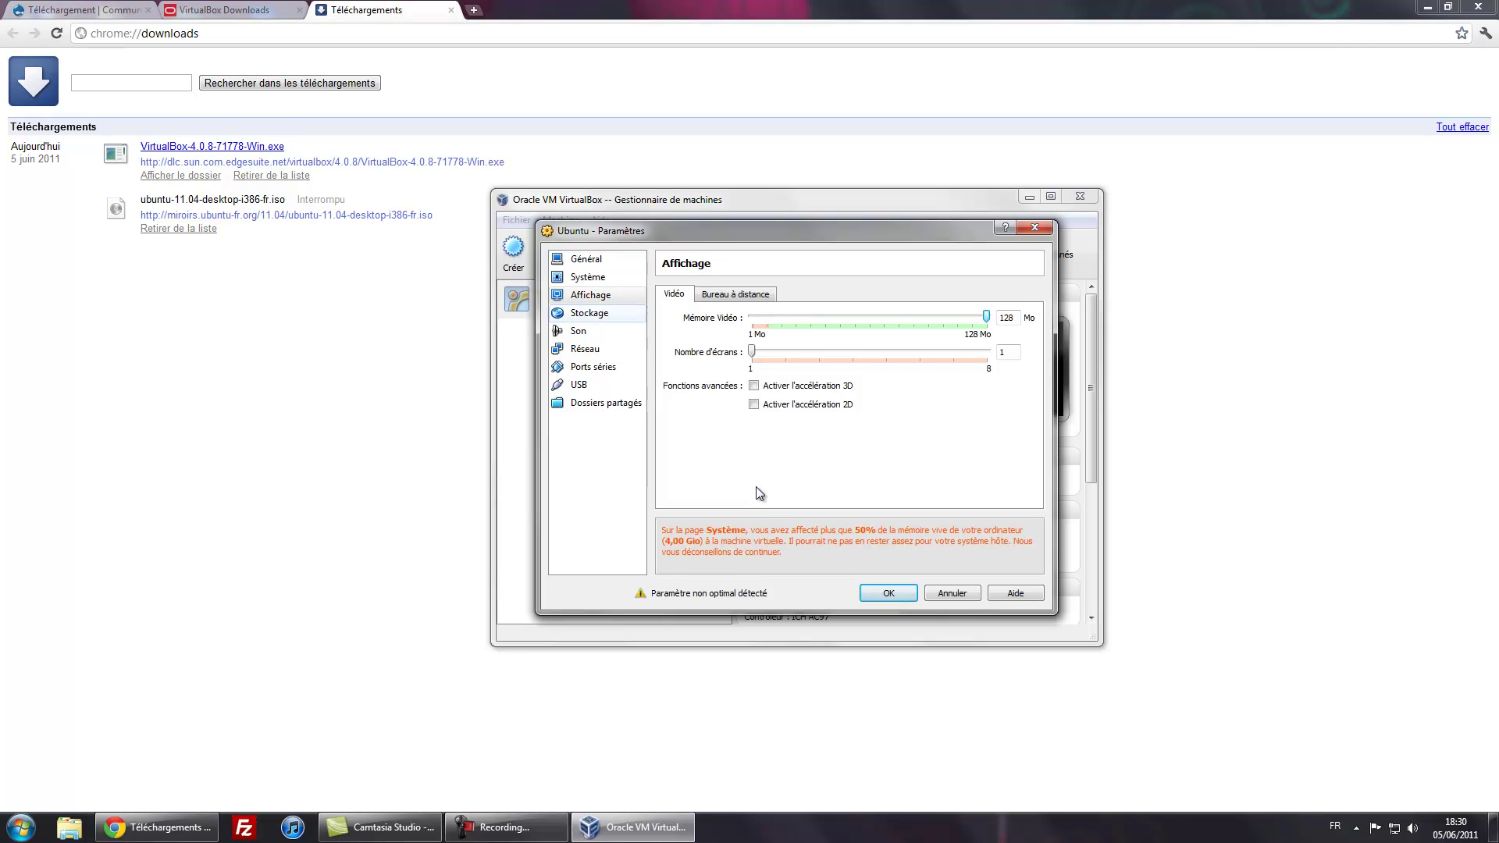
{"action": "left_click", "coordinate": [579, 331]}
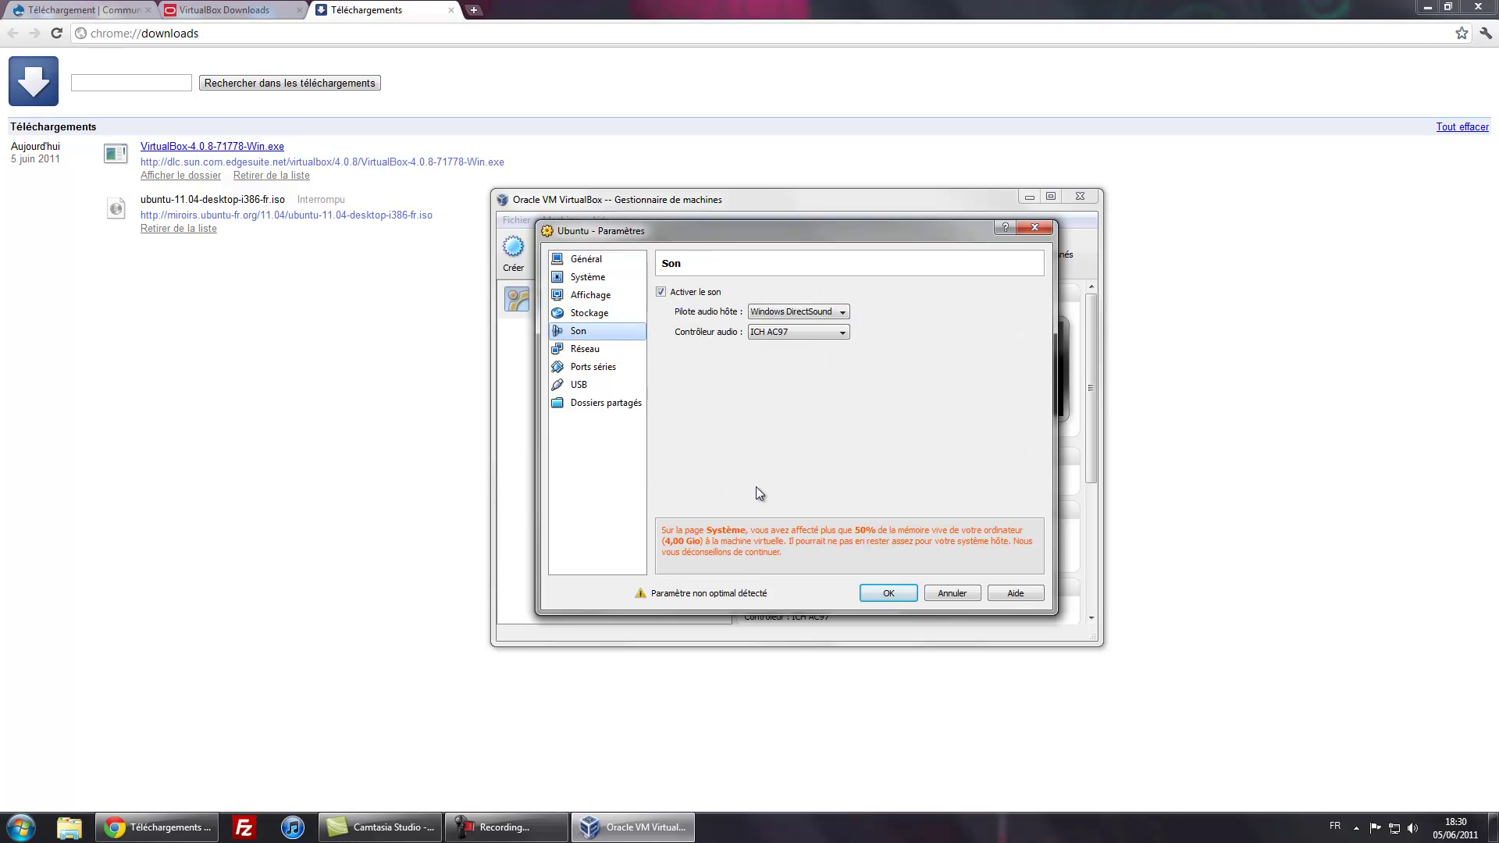
{"action": "left_click", "coordinate": [585, 349]}
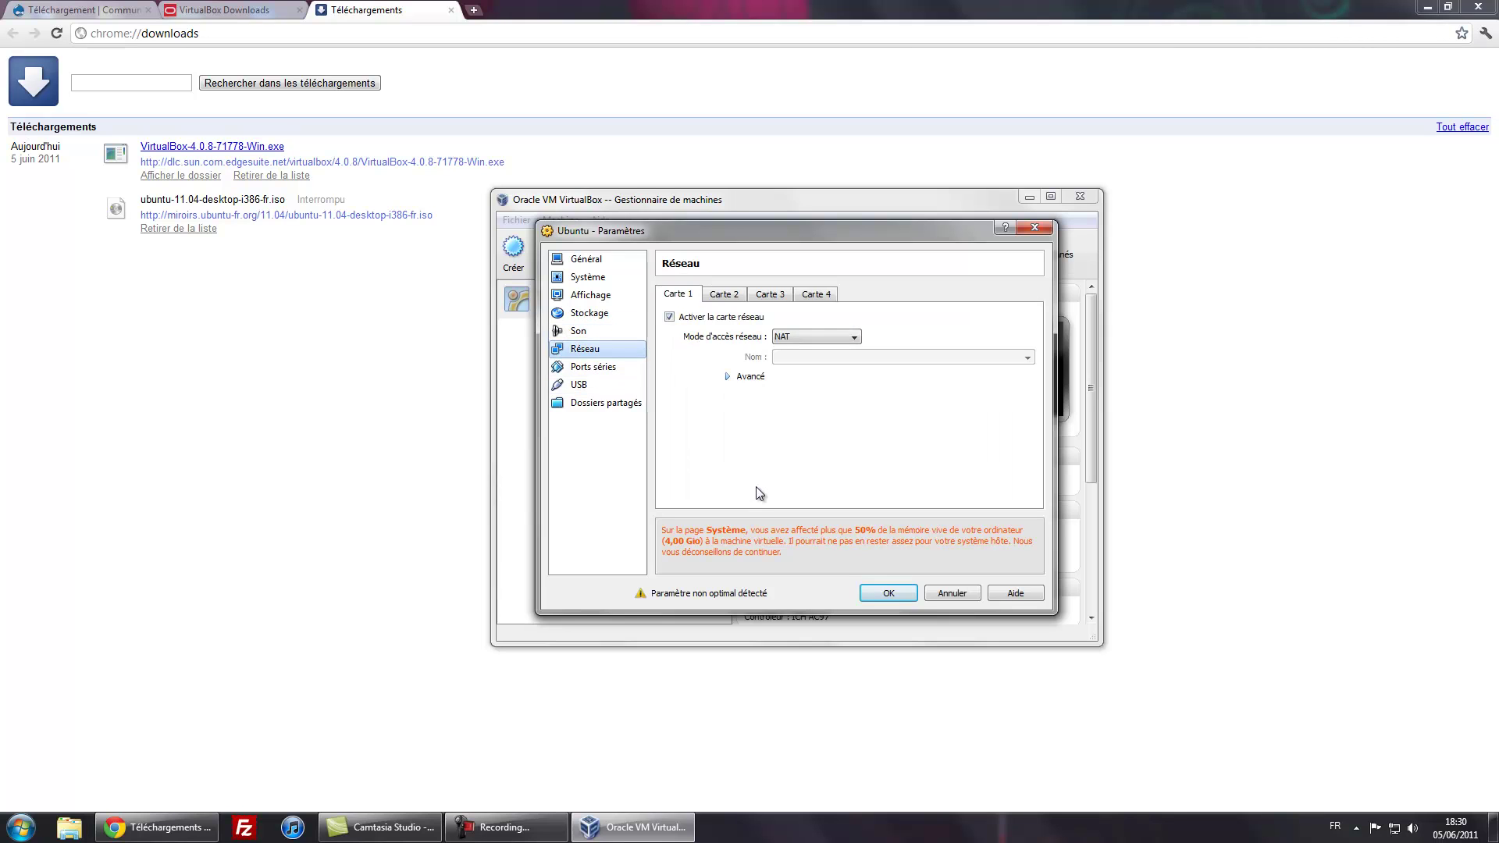
{"action": "left_click", "coordinate": [593, 367]}
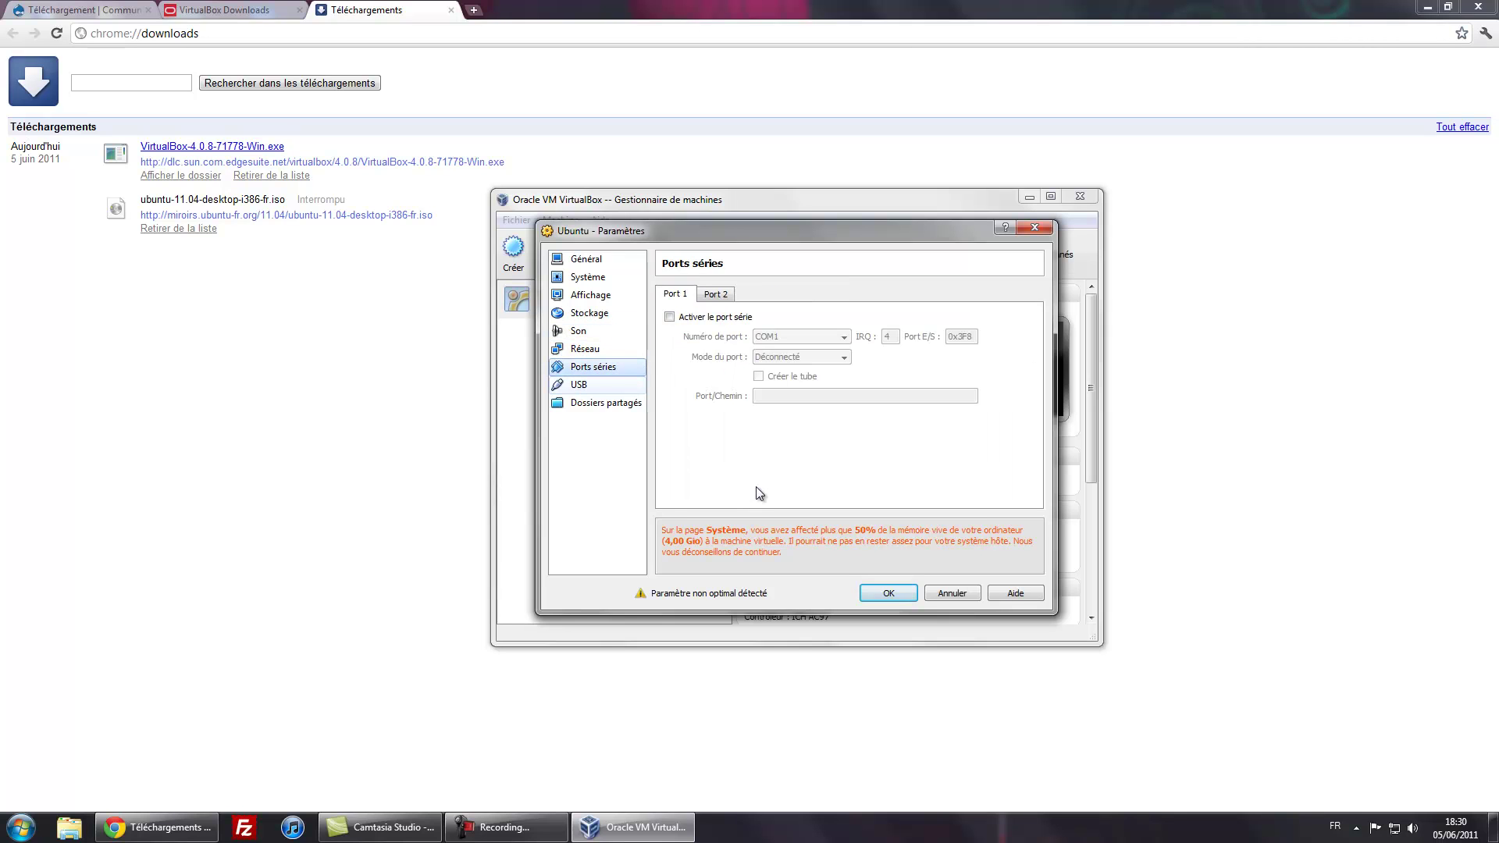
{"action": "left_click", "coordinate": [578, 385]}
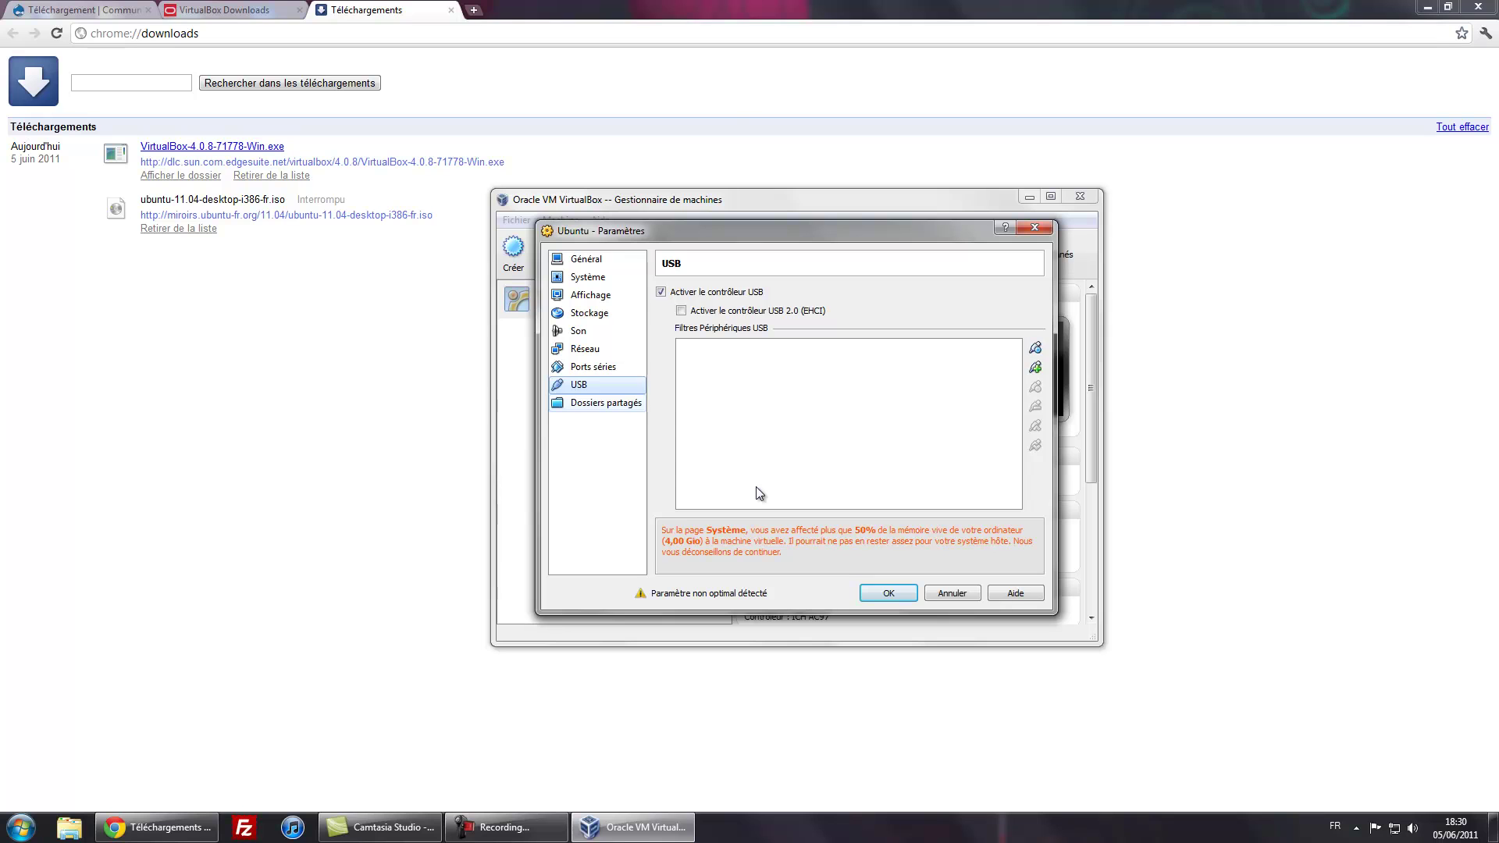
{"action": "left_click", "coordinate": [605, 403]}
{"action": "left_click", "coordinate": [586, 259]}
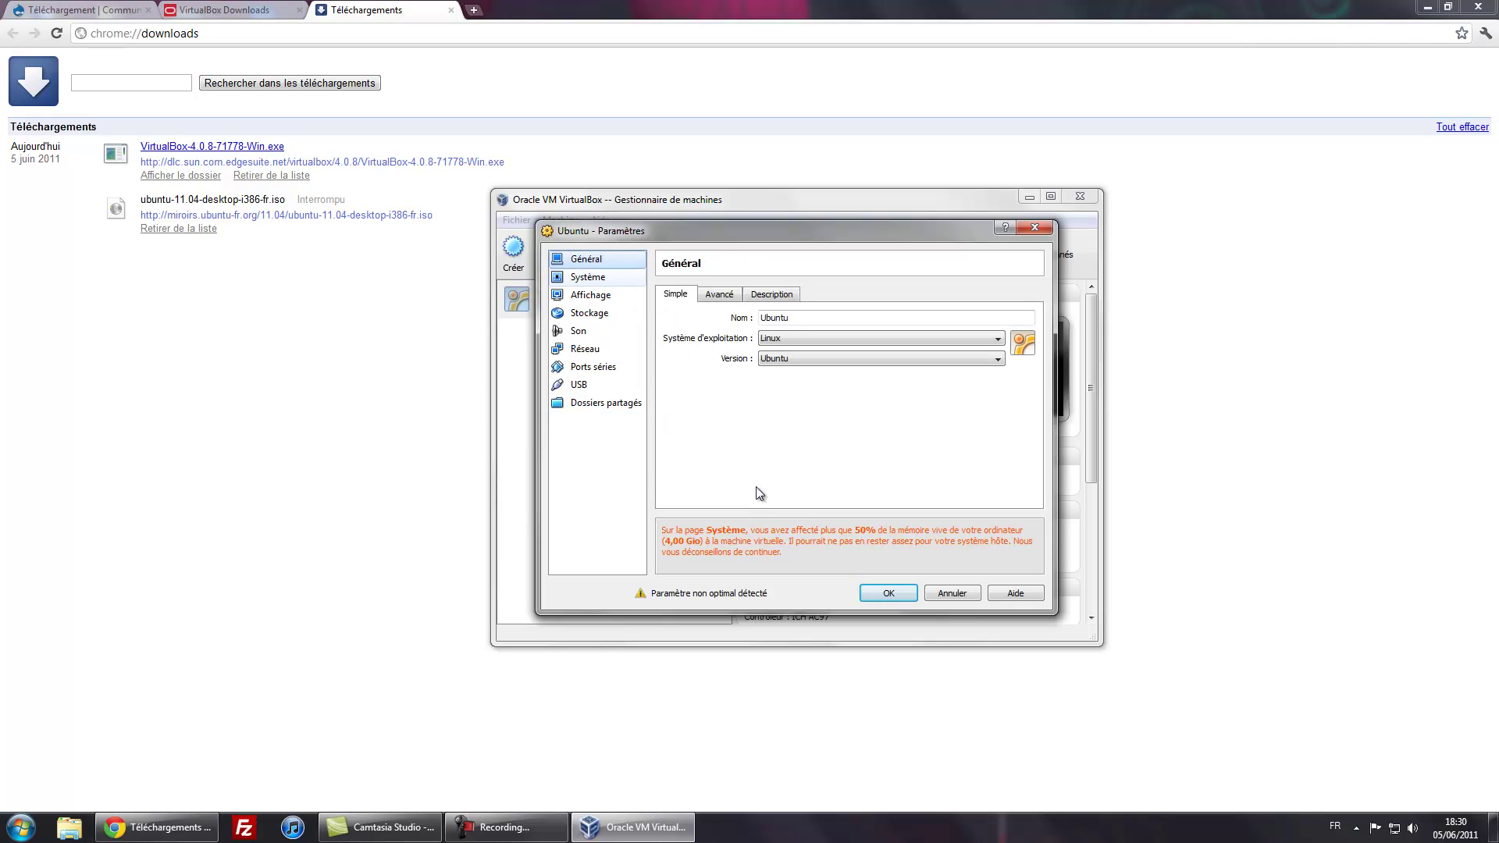
{"action": "left_click", "coordinate": [719, 294]}
{"action": "left_click", "coordinate": [771, 294]}
- Set the number of processors to 2 in the Ubuntu machine's system settings
{"action": "left_click", "coordinate": [587, 277]}
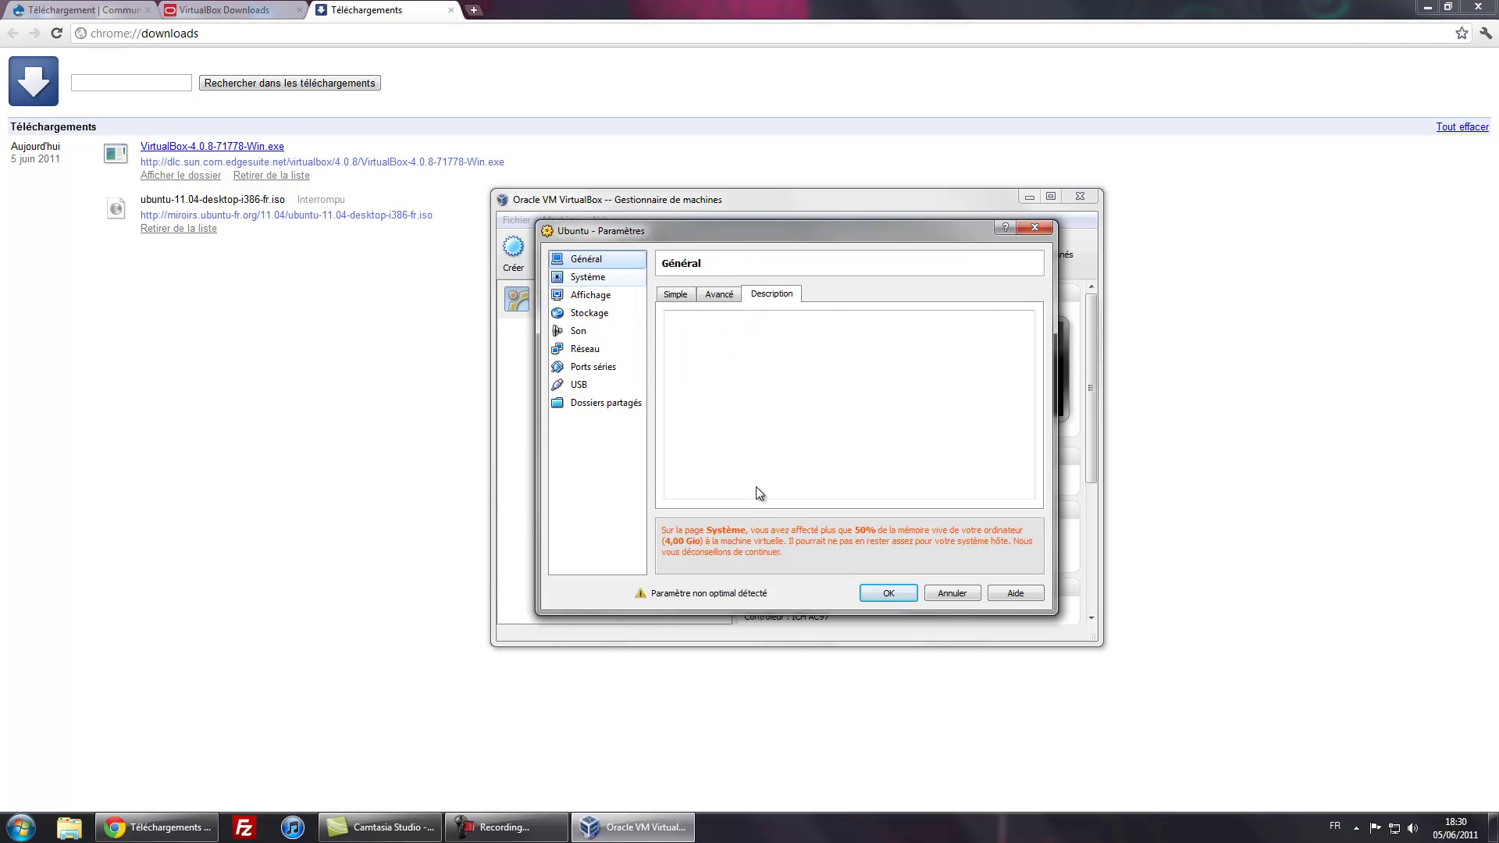
{"action": "left_click", "coordinate": [744, 295]}
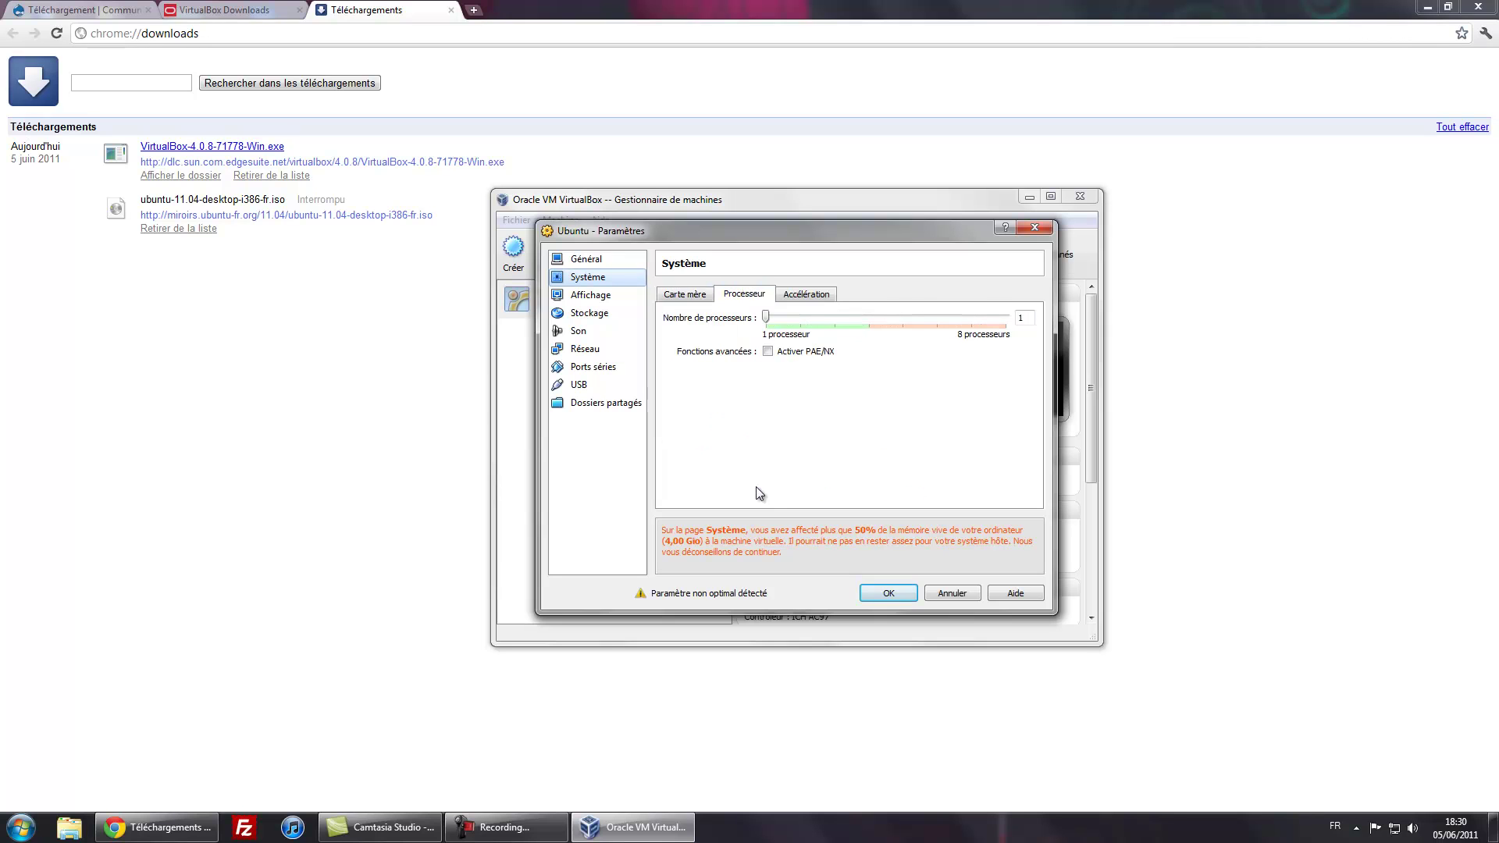
{"action": "left_click_drag", "start_coordinate": [765, 316], "coordinate": [800, 316]}
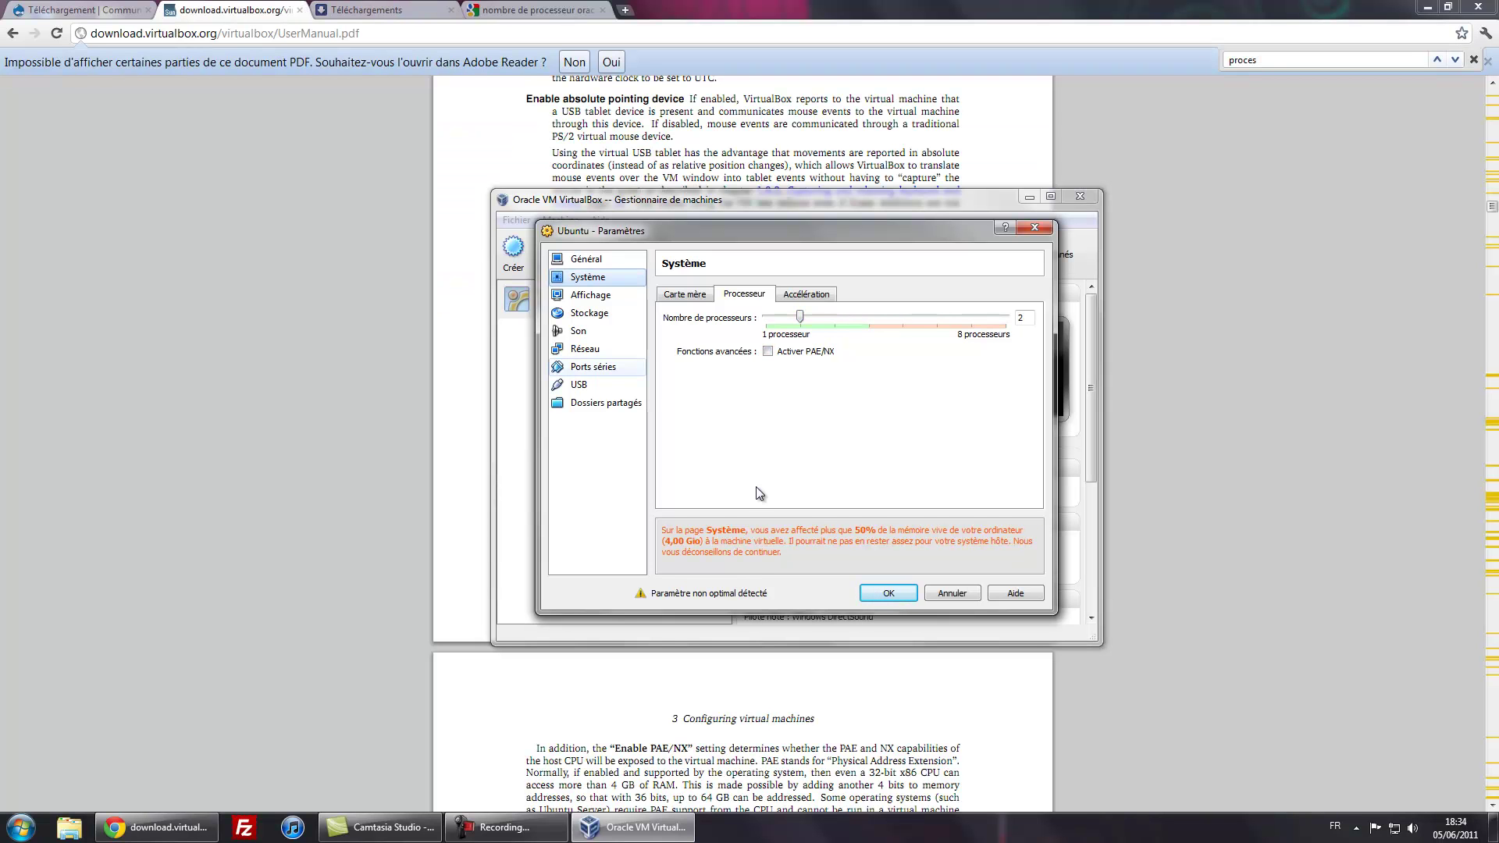
- Show the machine's storage settings, and in the browser download the Ubuntu 11.04 Édition francophone (32bits) image from ubuntu-fr.org
{"action": "left_click", "coordinate": [590, 313]}
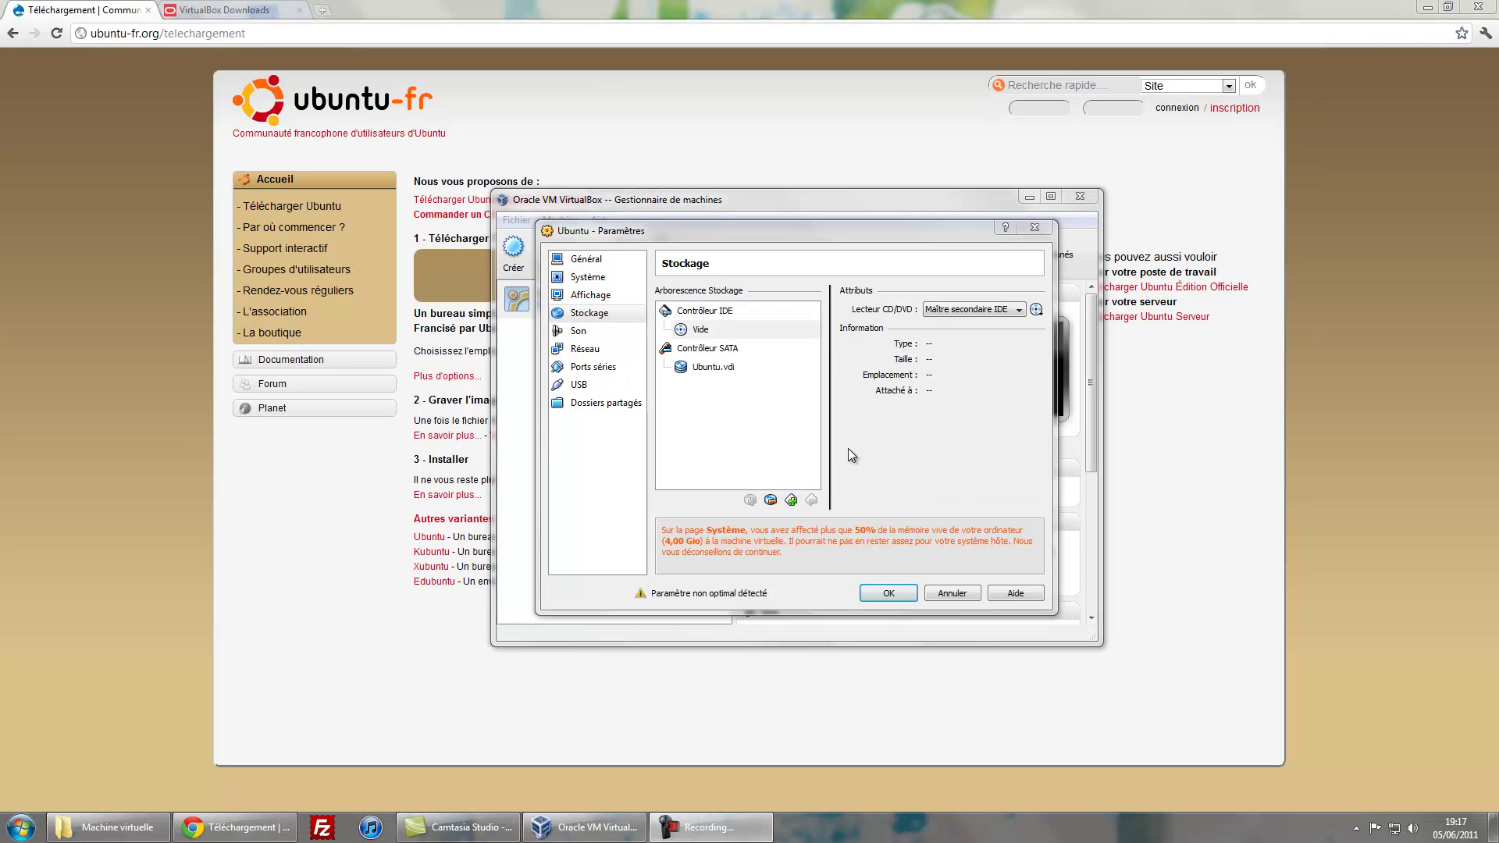
{"action": "left_click", "coordinate": [333, 498]}
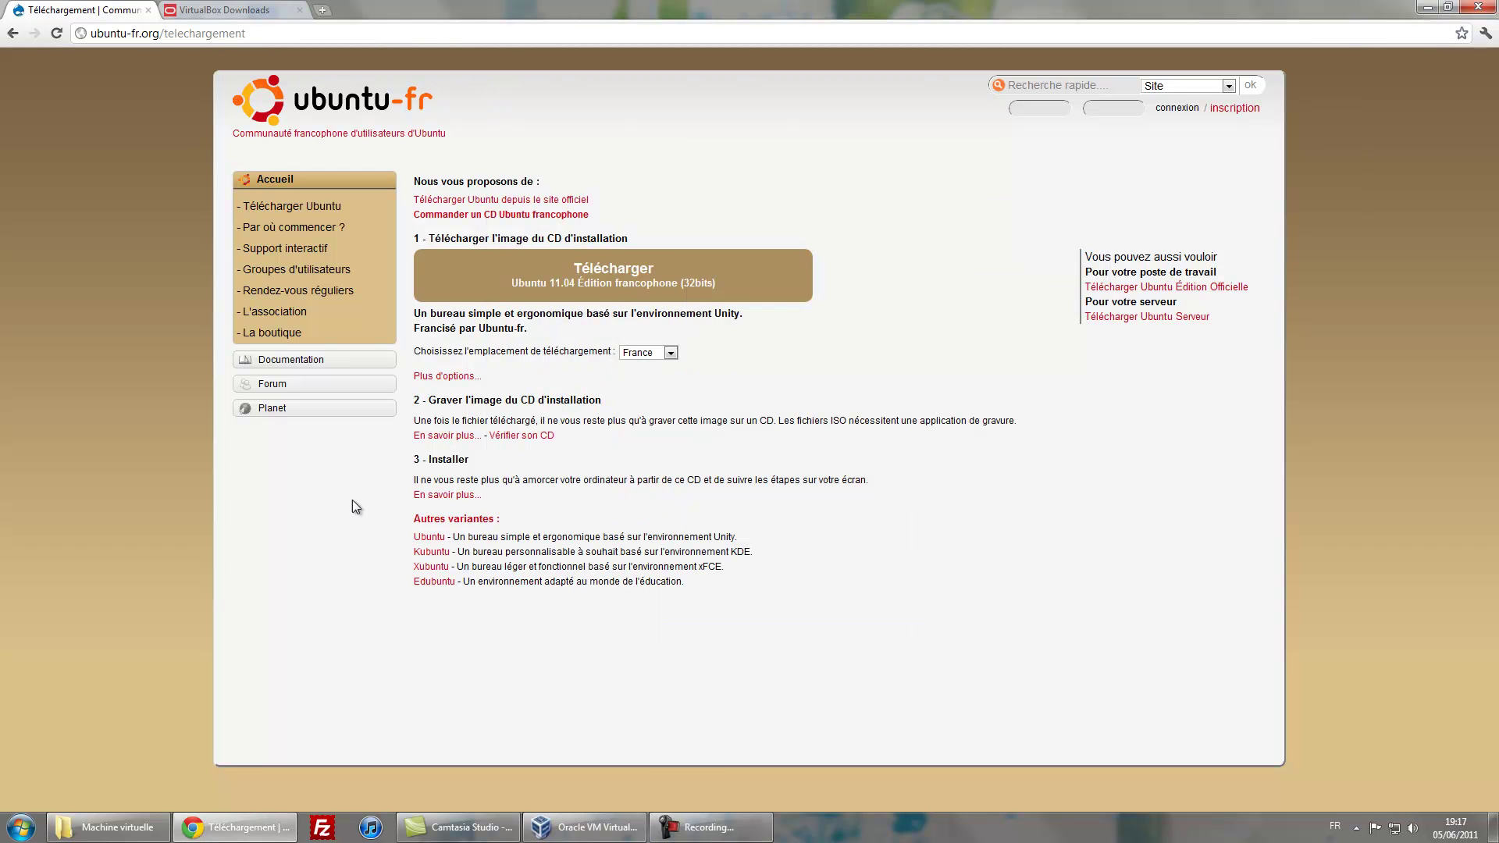
{"action": "left_click", "coordinate": [593, 285]}
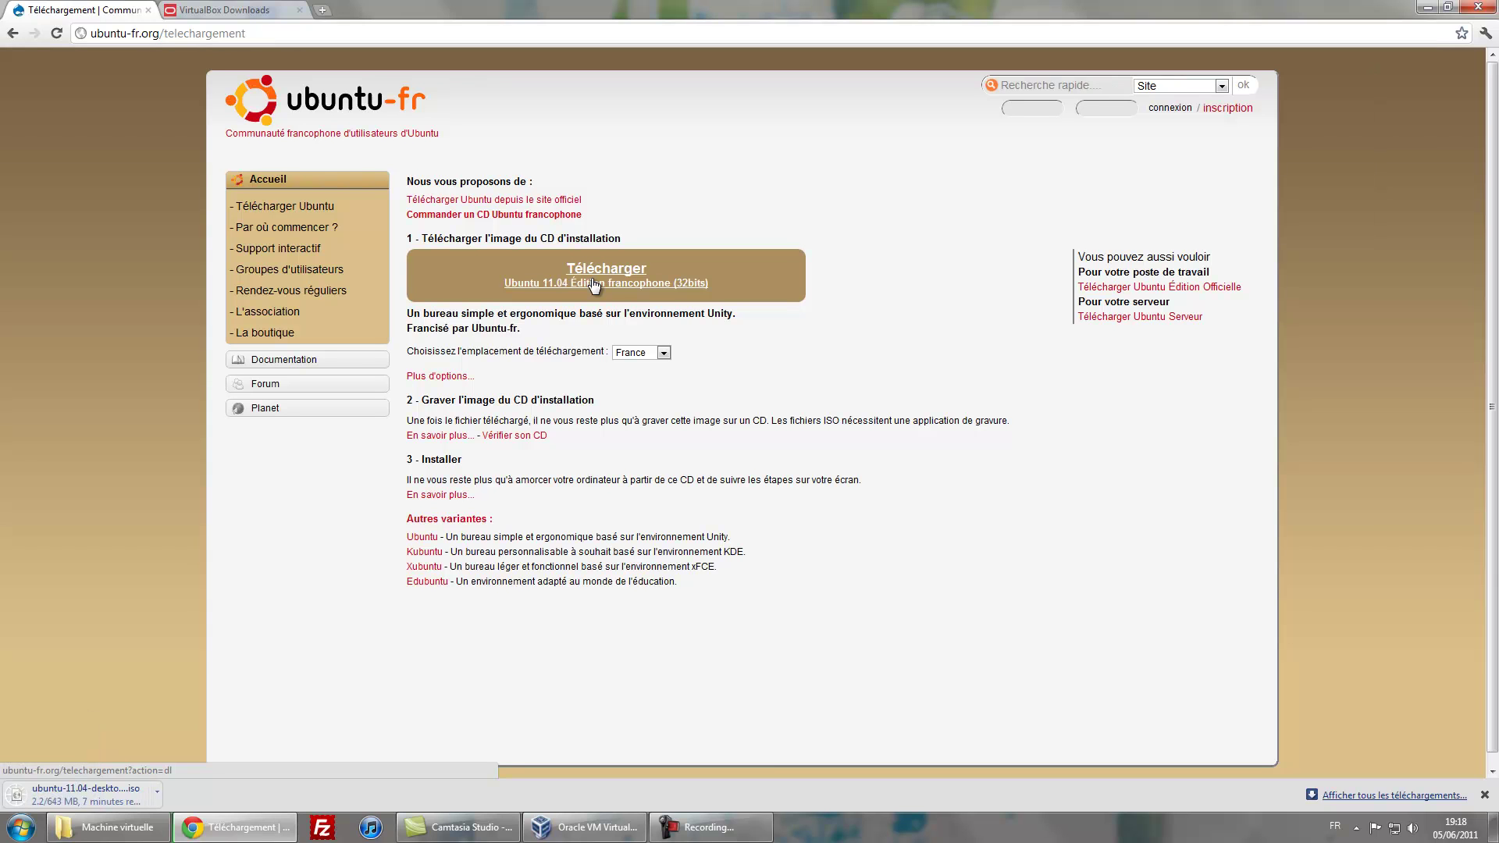
- Back in VirtualBox, add a CD/DVD drive with ubuntu-11.04-desktop-i386-fr.iso to Contrôleur IDE and save the machine's settings
{"action": "left_click", "coordinate": [581, 829]}
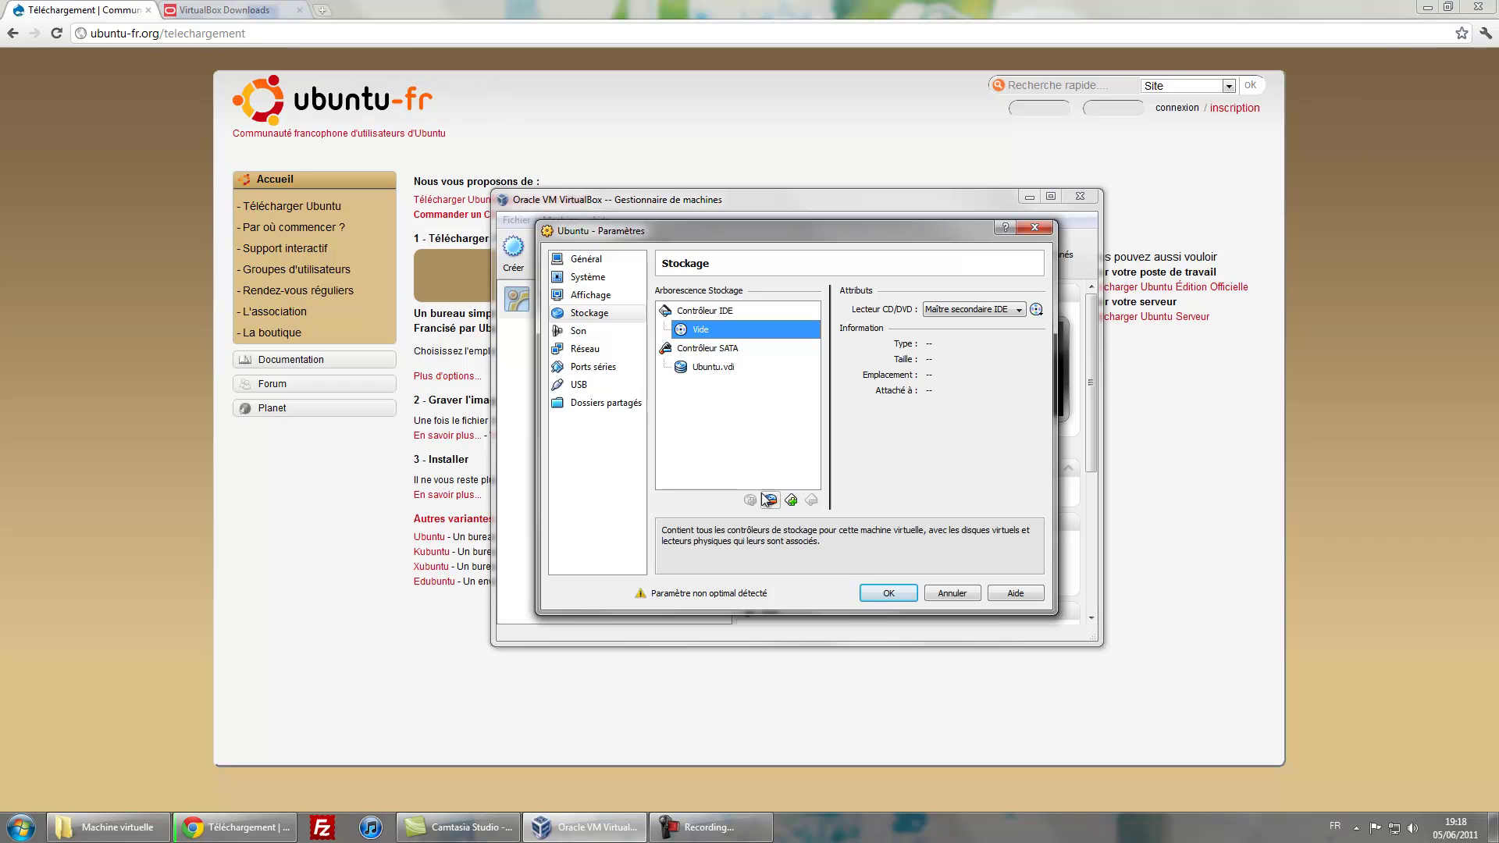
{"action": "left_click", "coordinate": [709, 315]}
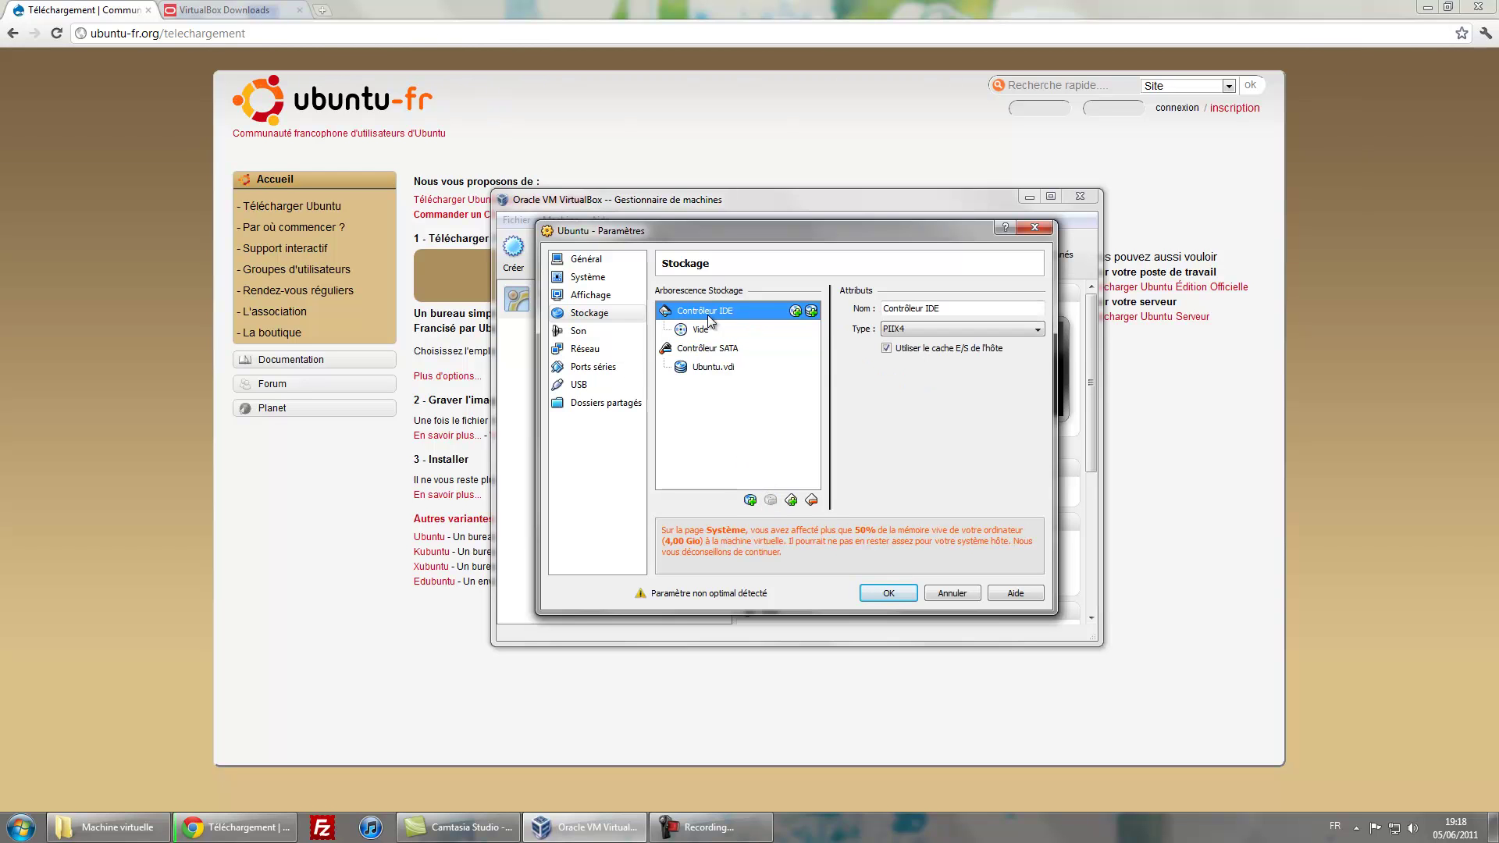
{"action": "left_click", "coordinate": [790, 500]}
{"action": "left_click", "coordinate": [786, 517]}
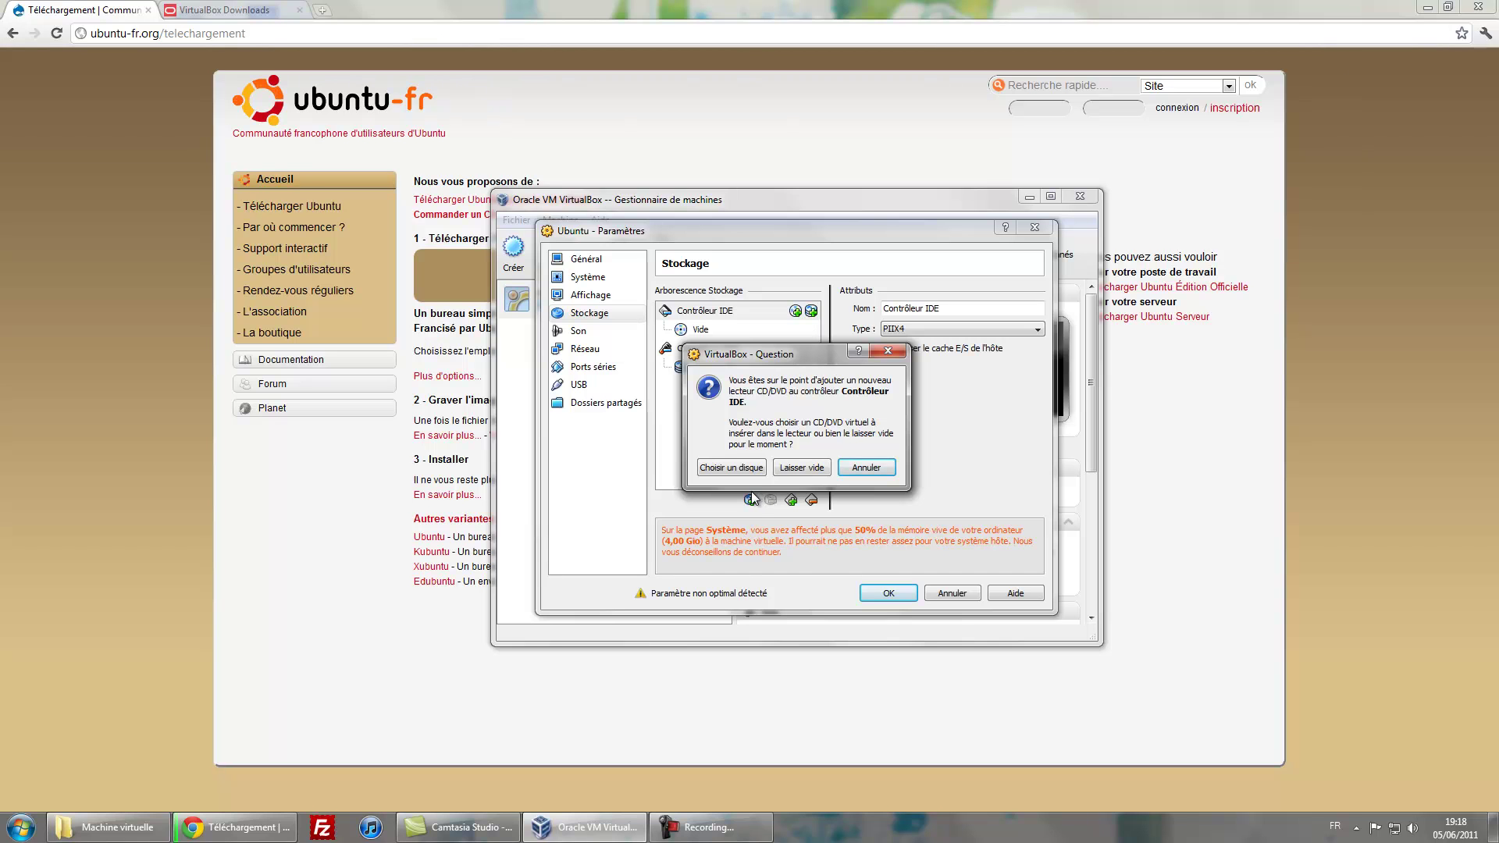
{"action": "left_click", "coordinate": [754, 468]}
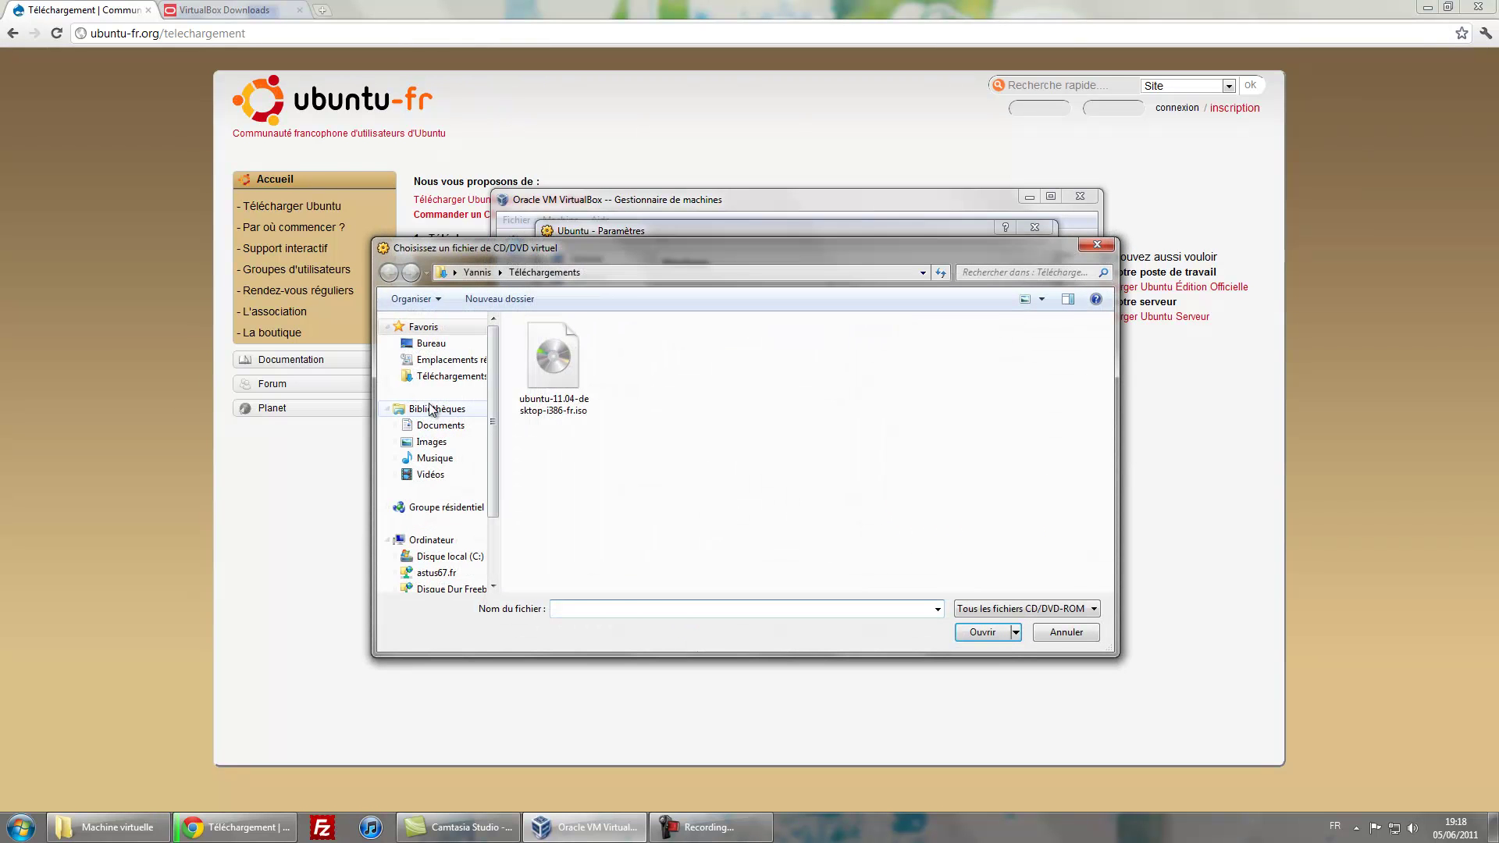
{"action": "left_click", "coordinate": [549, 378]}
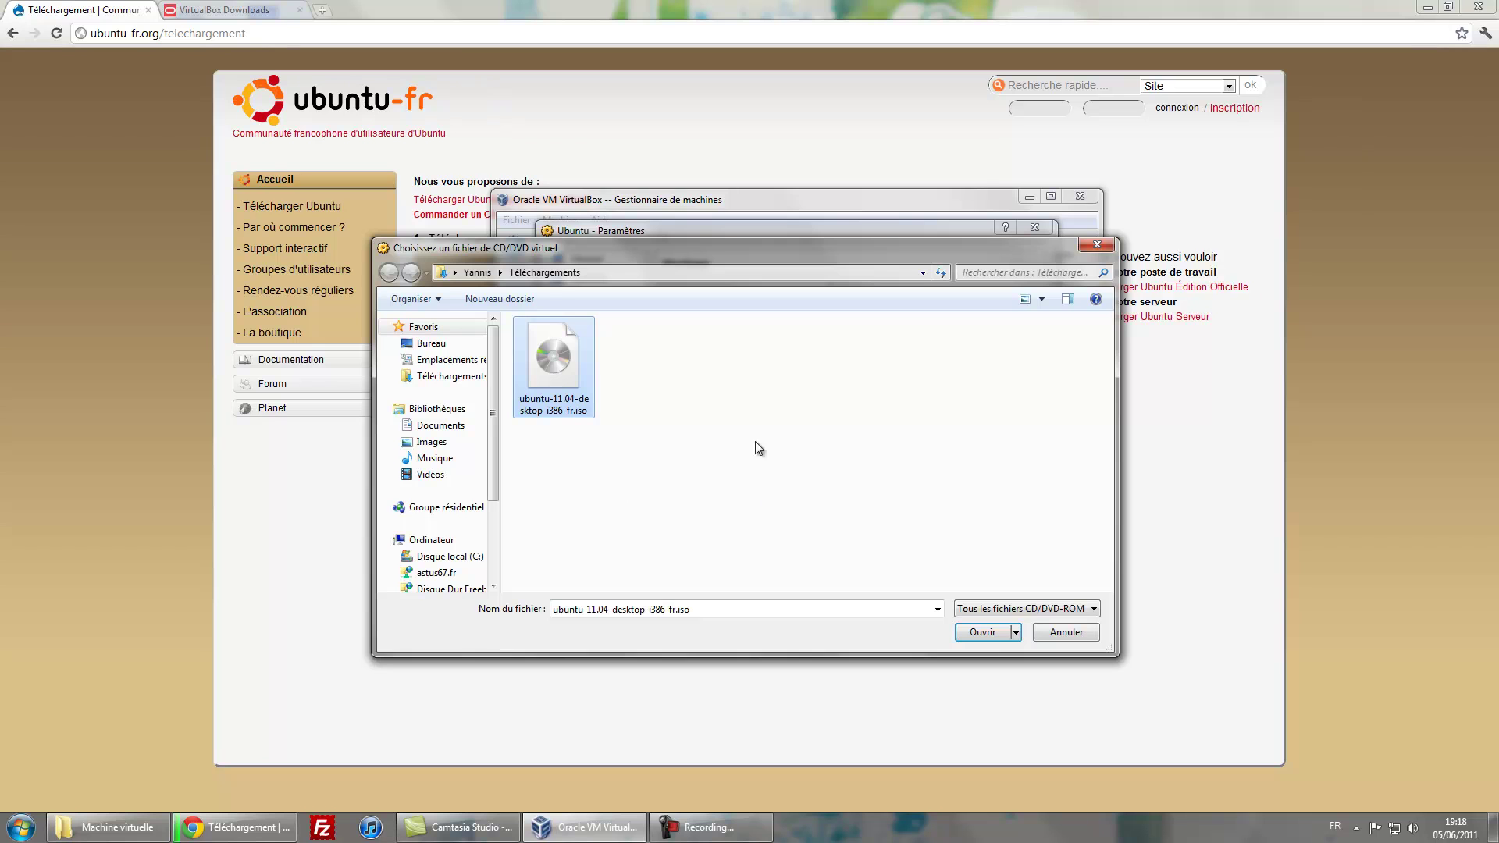
{"action": "double_click", "coordinate": [560, 370]}
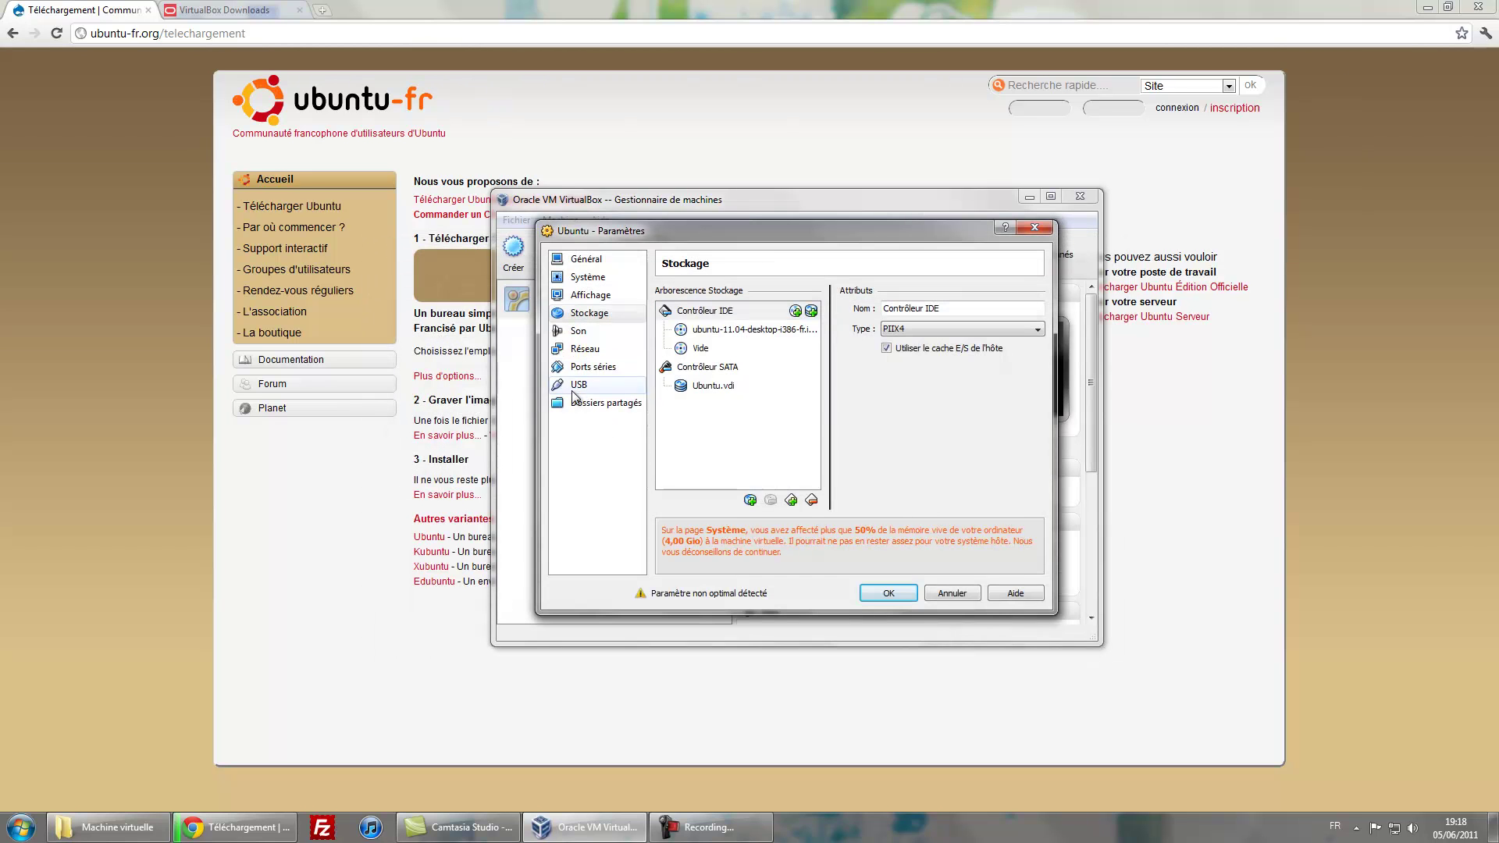
{"action": "left_click", "coordinate": [888, 594]}
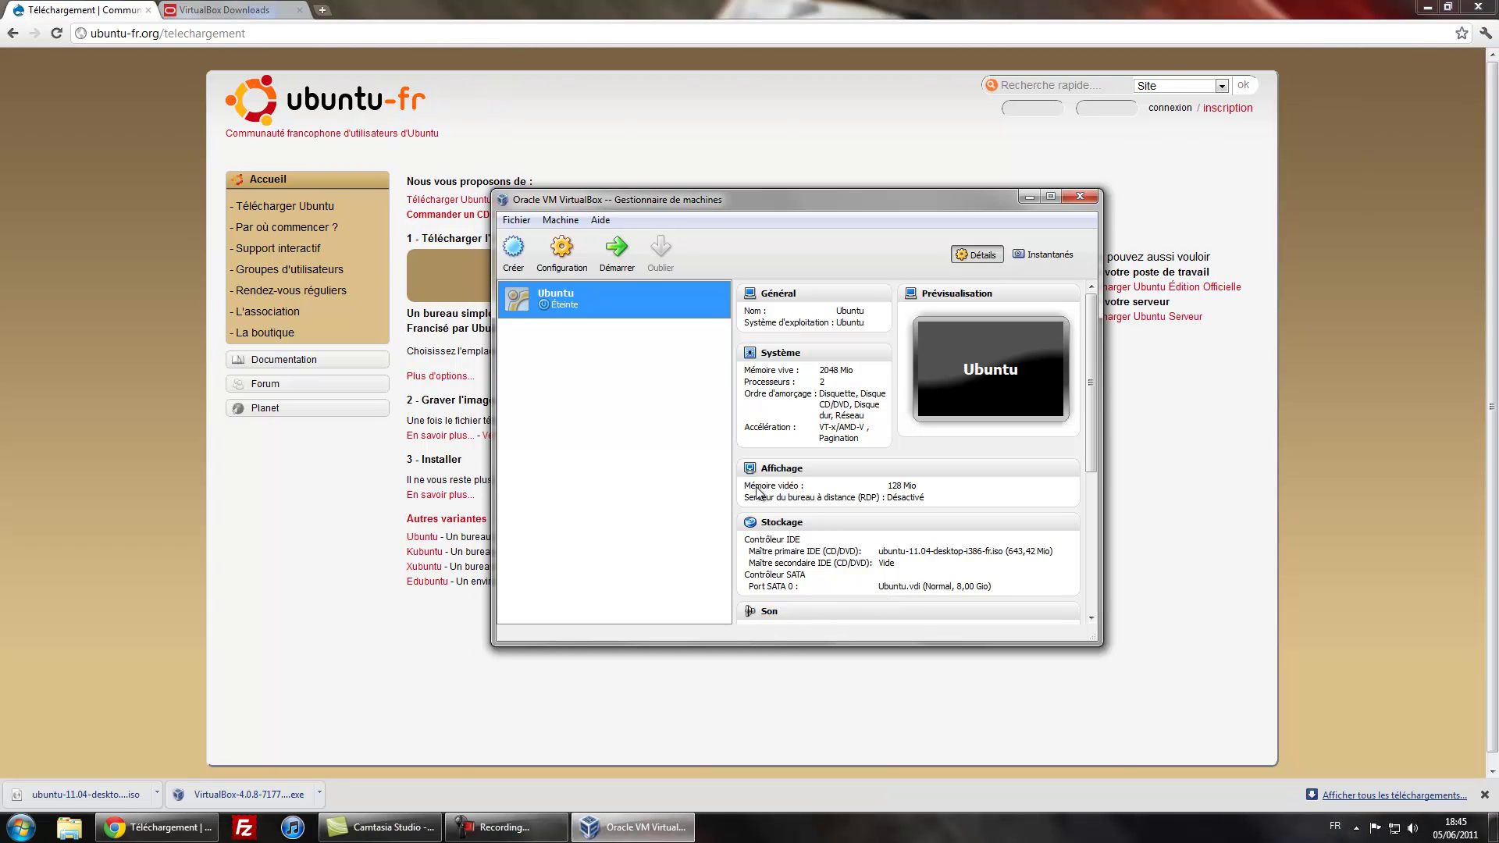
- Start the Ubuntu virtual machine and dismiss the VirtualBox information messages during boot
{"action": "left_click", "coordinate": [616, 250]}
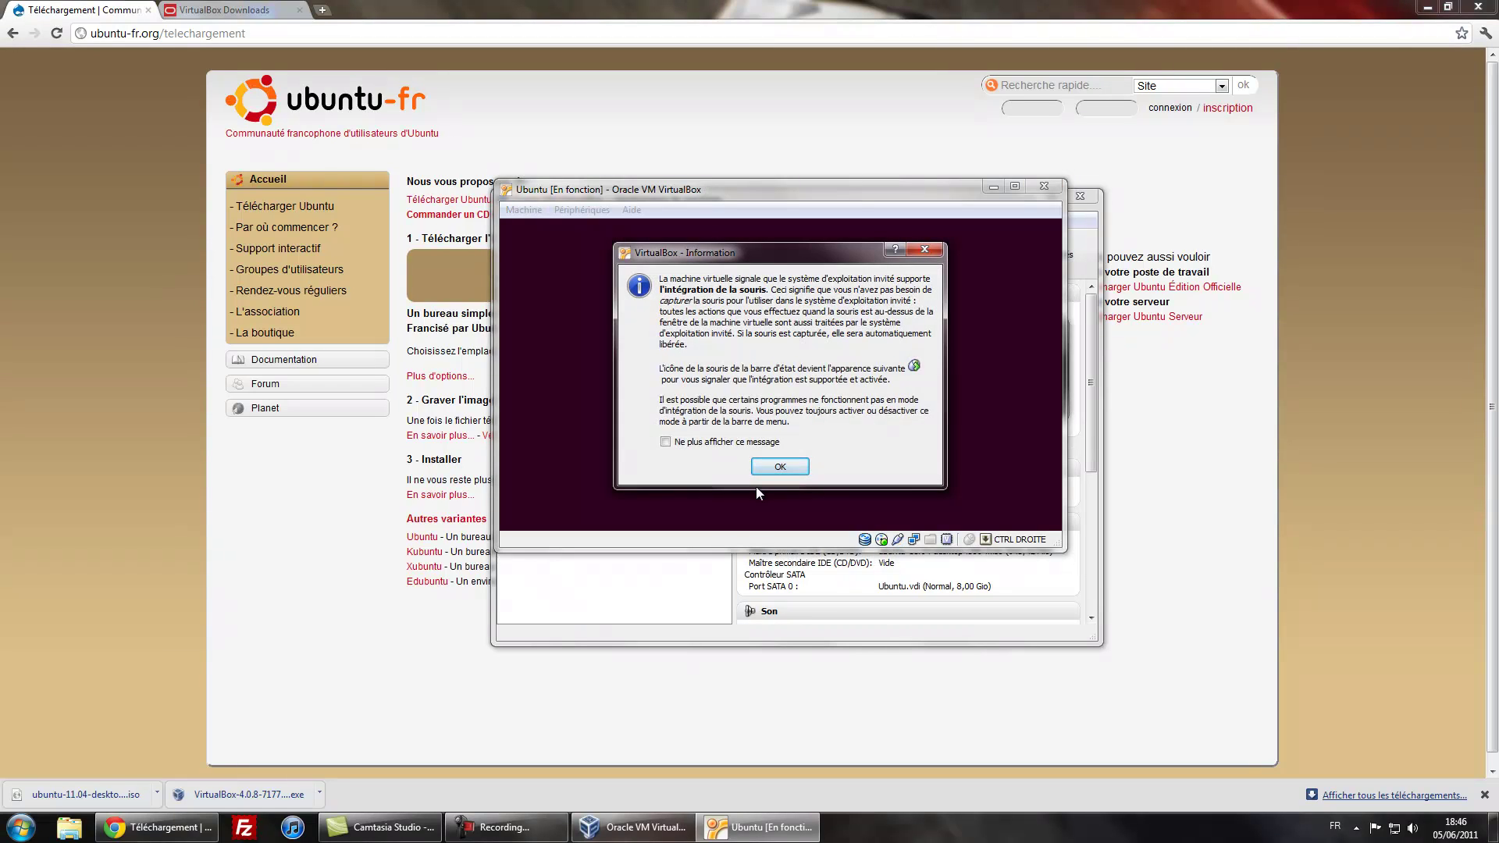
{"action": "left_click", "coordinate": [772, 467]}
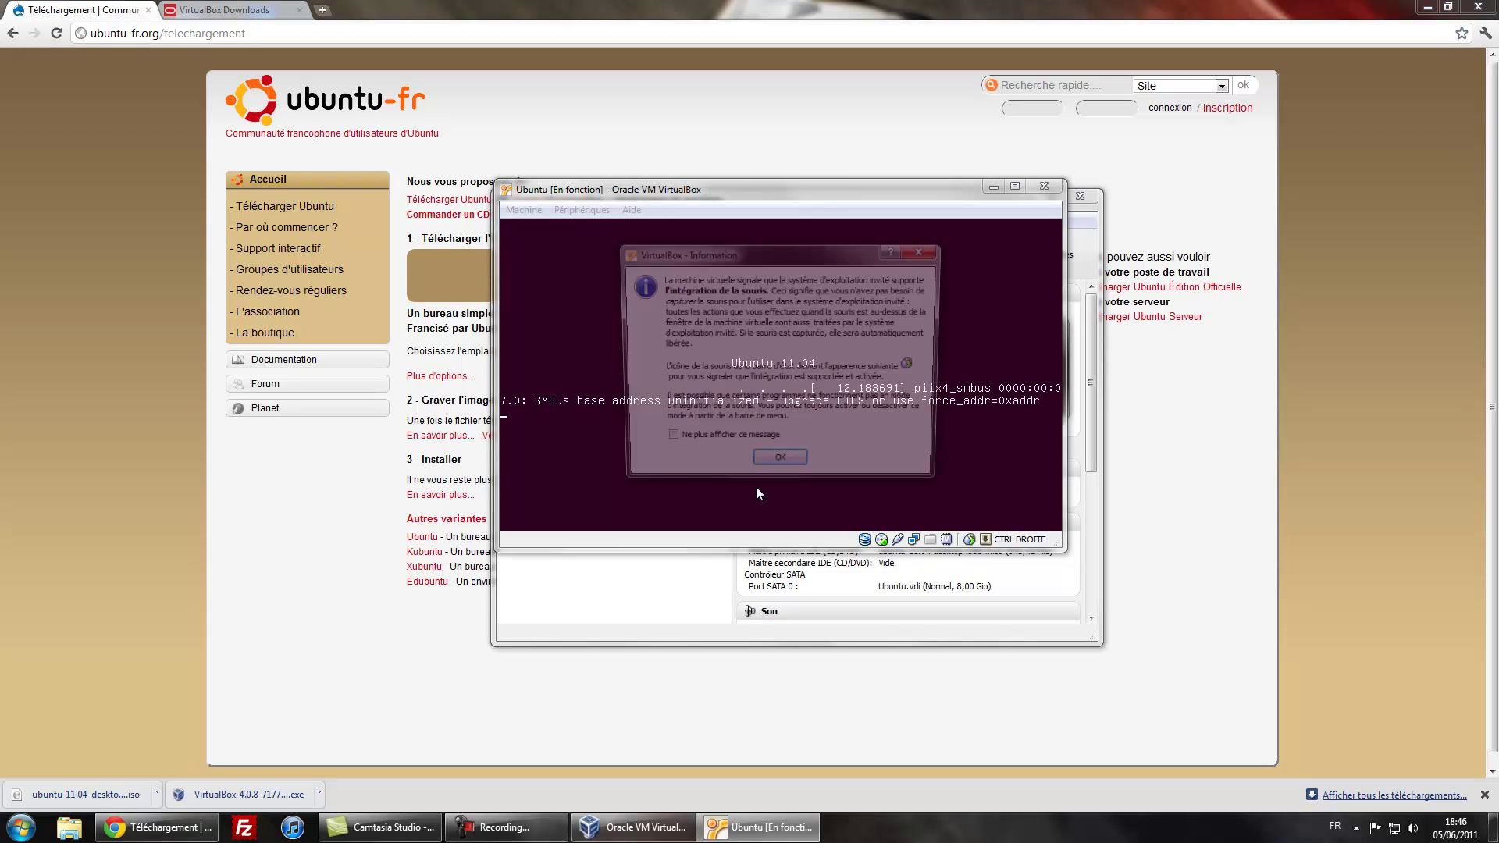
{"action": "left_click", "coordinate": [773, 466]}
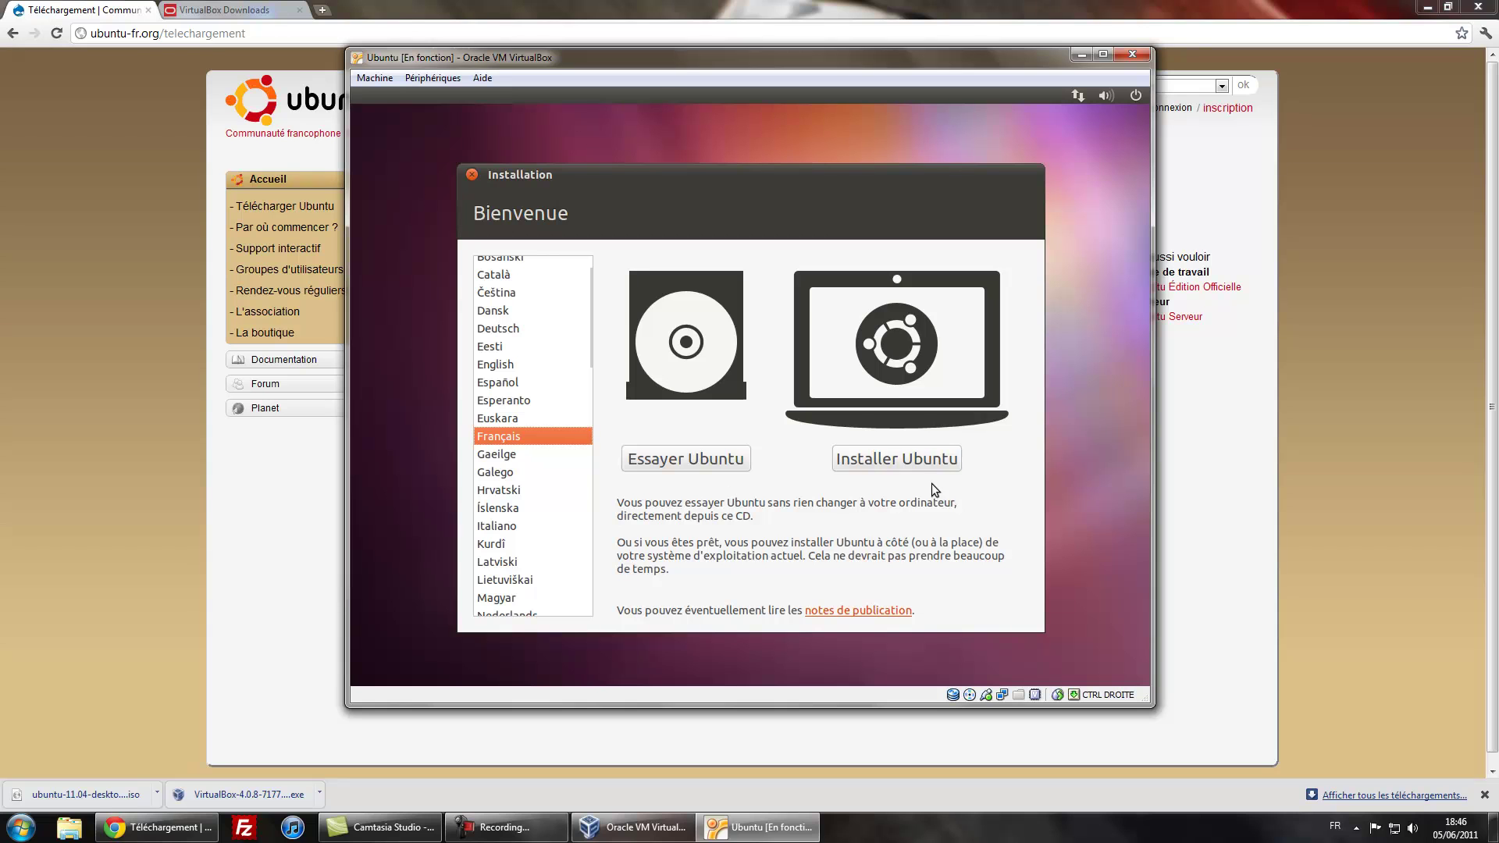
- Start the Ubuntu installation with third-party software included, erasing the entire virtual disk
{"action": "left_click", "coordinate": [920, 458]}
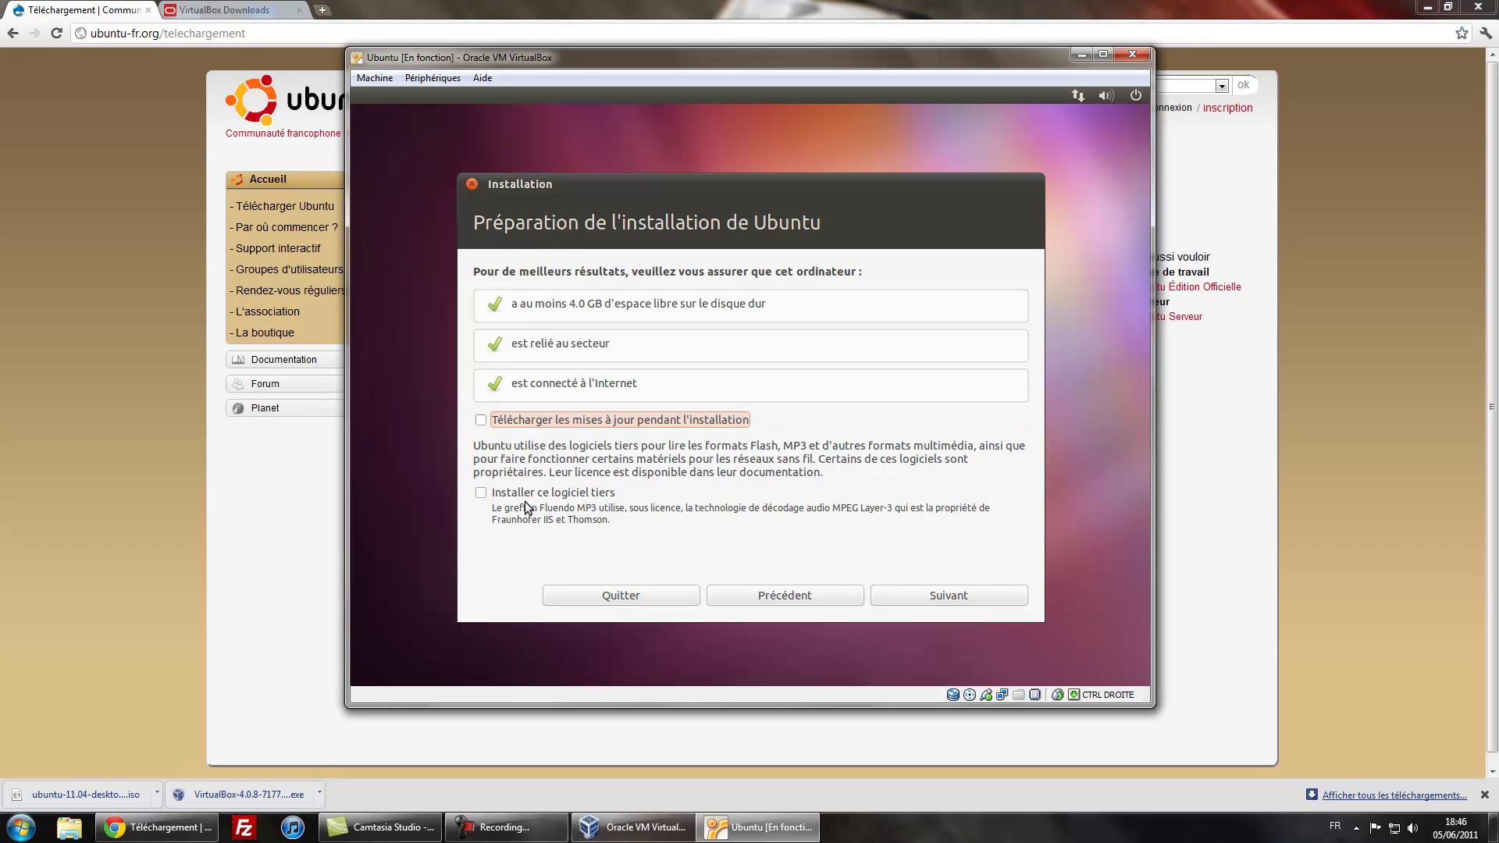
{"action": "left_click", "coordinate": [492, 494]}
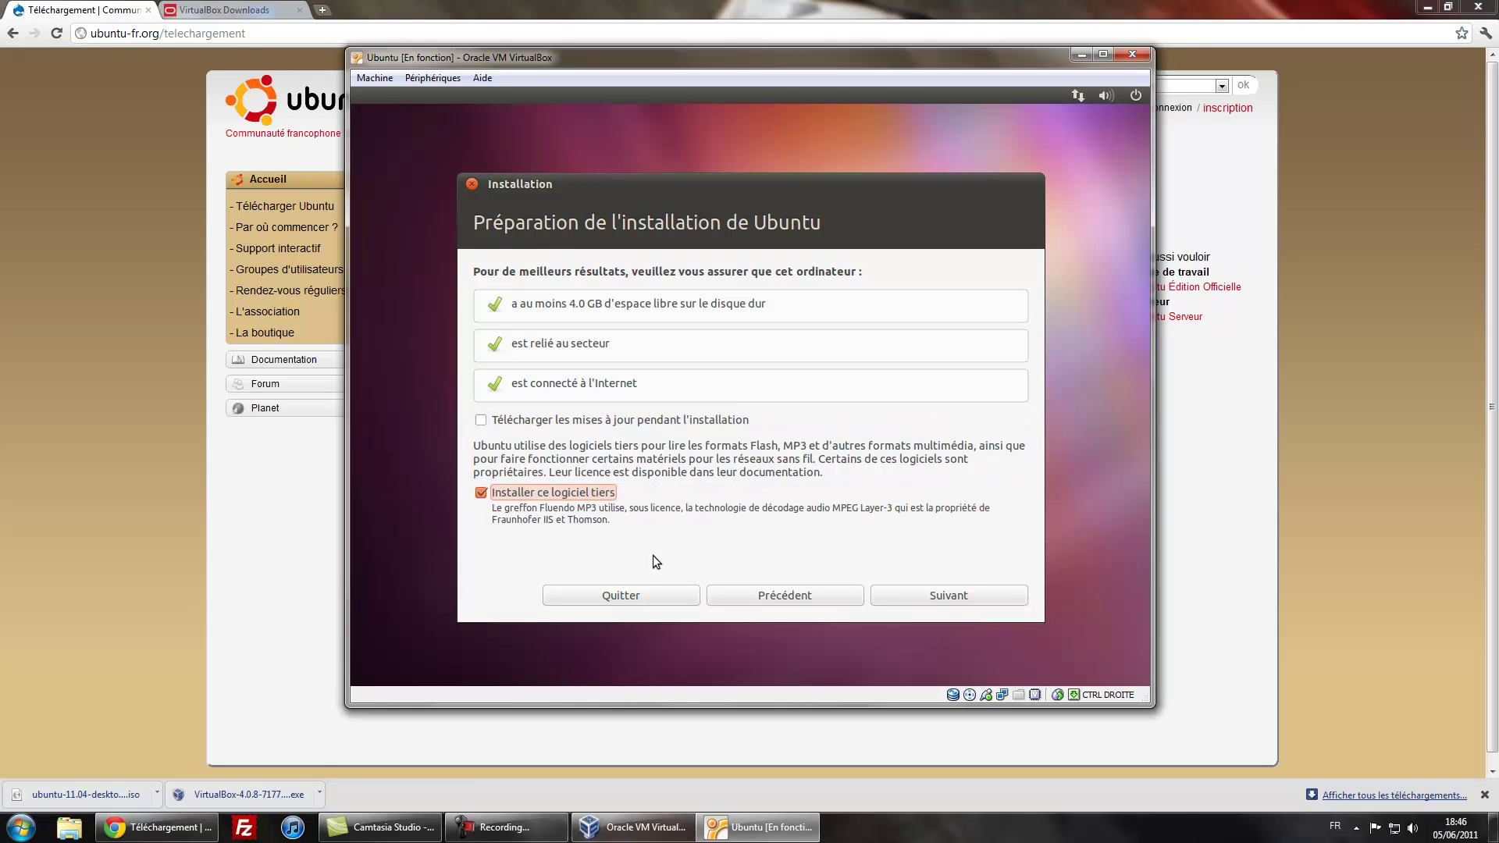
{"action": "left_click", "coordinate": [945, 600]}
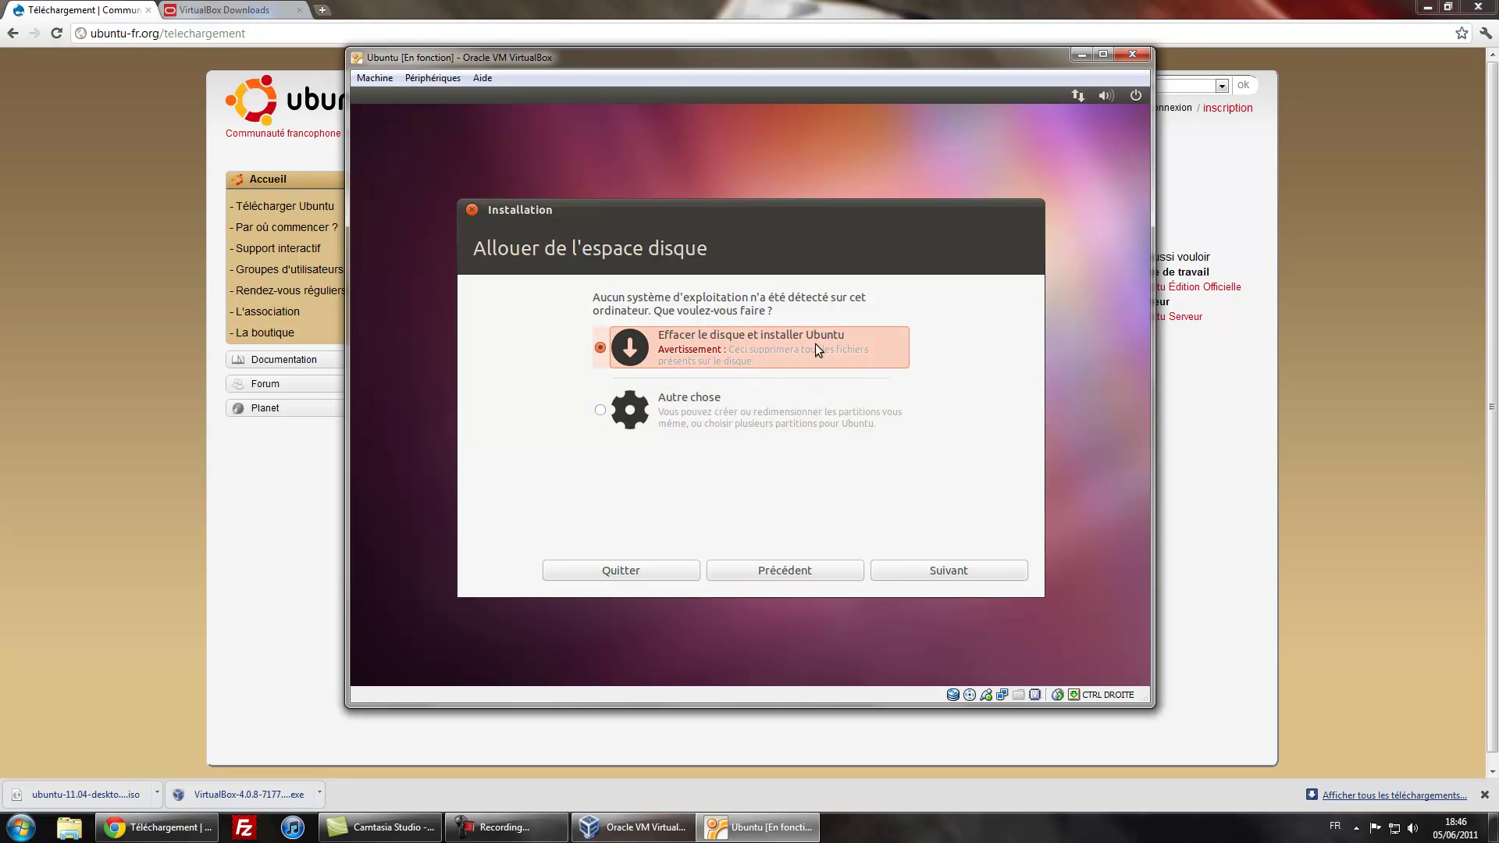
{"action": "left_click", "coordinate": [932, 572]}
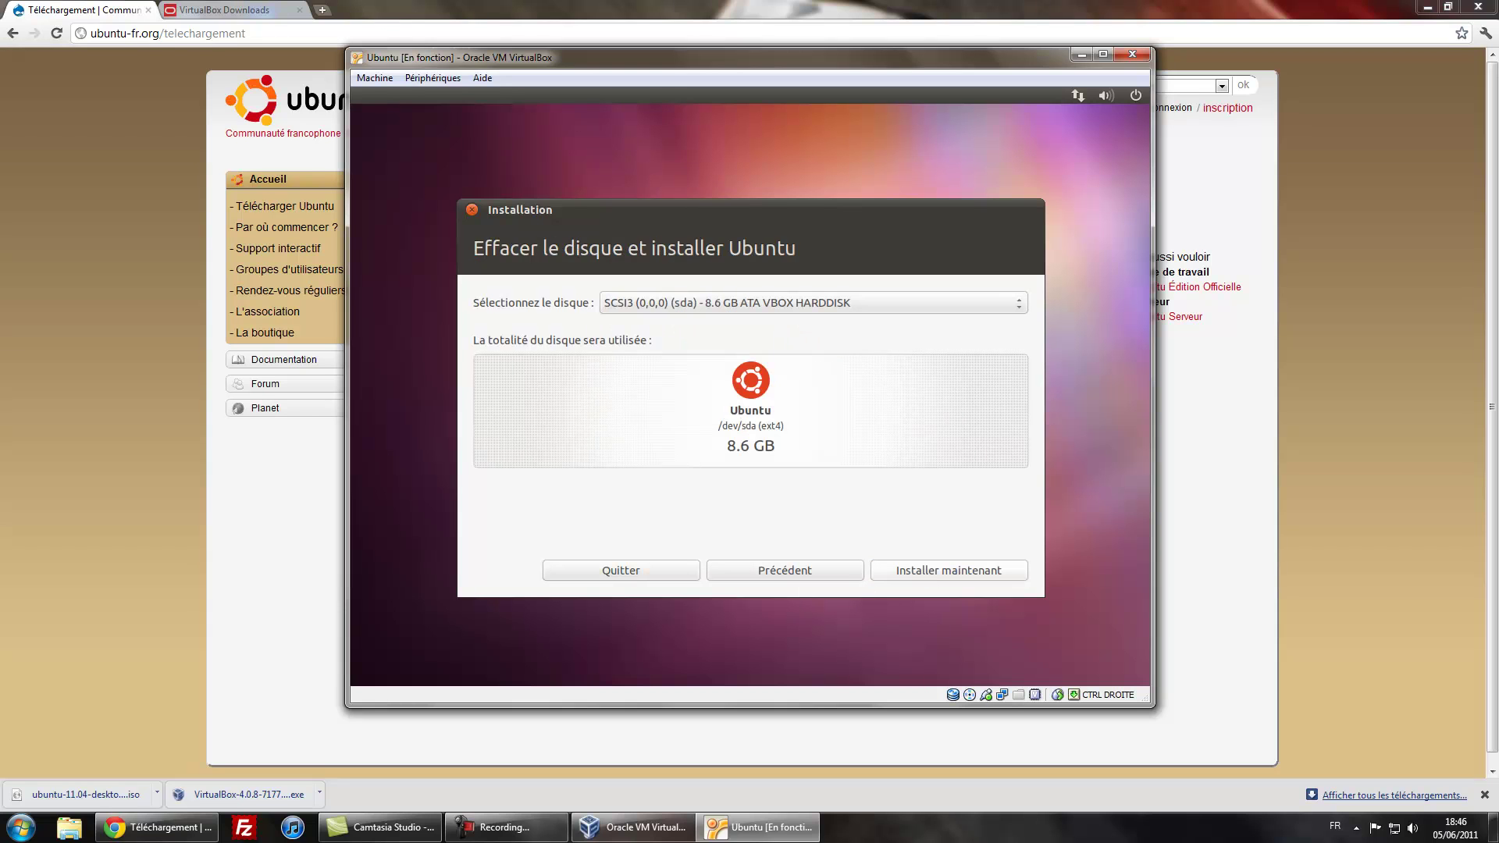
{"action": "left_click", "coordinate": [923, 572]}
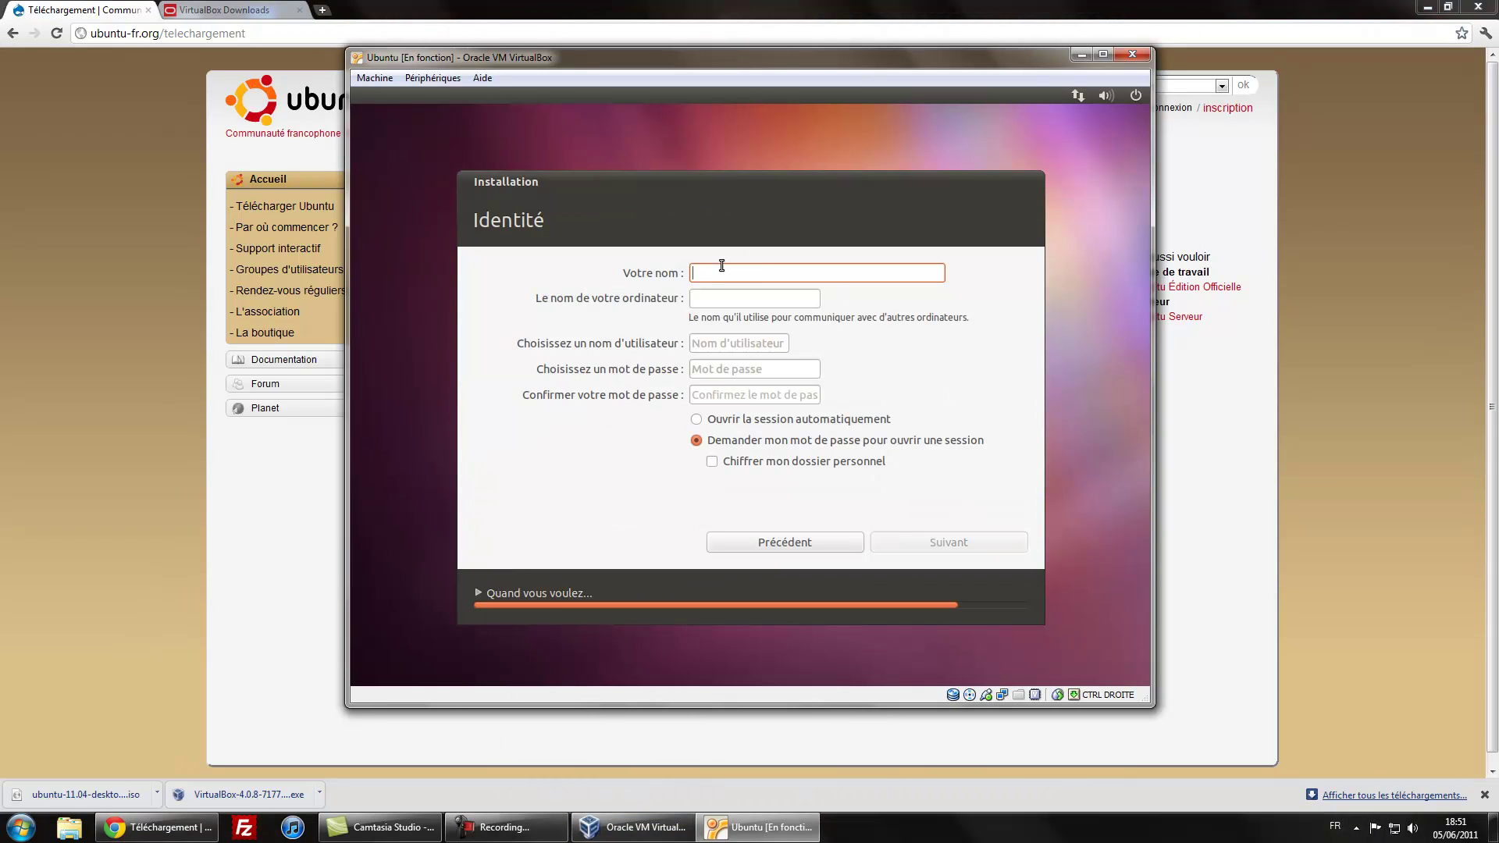
- Enter the account owner's name in the installer's identity form
{"action": "type", "text": "Yannis"}
{"action": "left_click", "coordinate": [762, 350]}
{"action": "left_click", "coordinate": [768, 367]}
{"action": "type", "text": "a"}
{"action": "key", "text": "shift+Tab"}
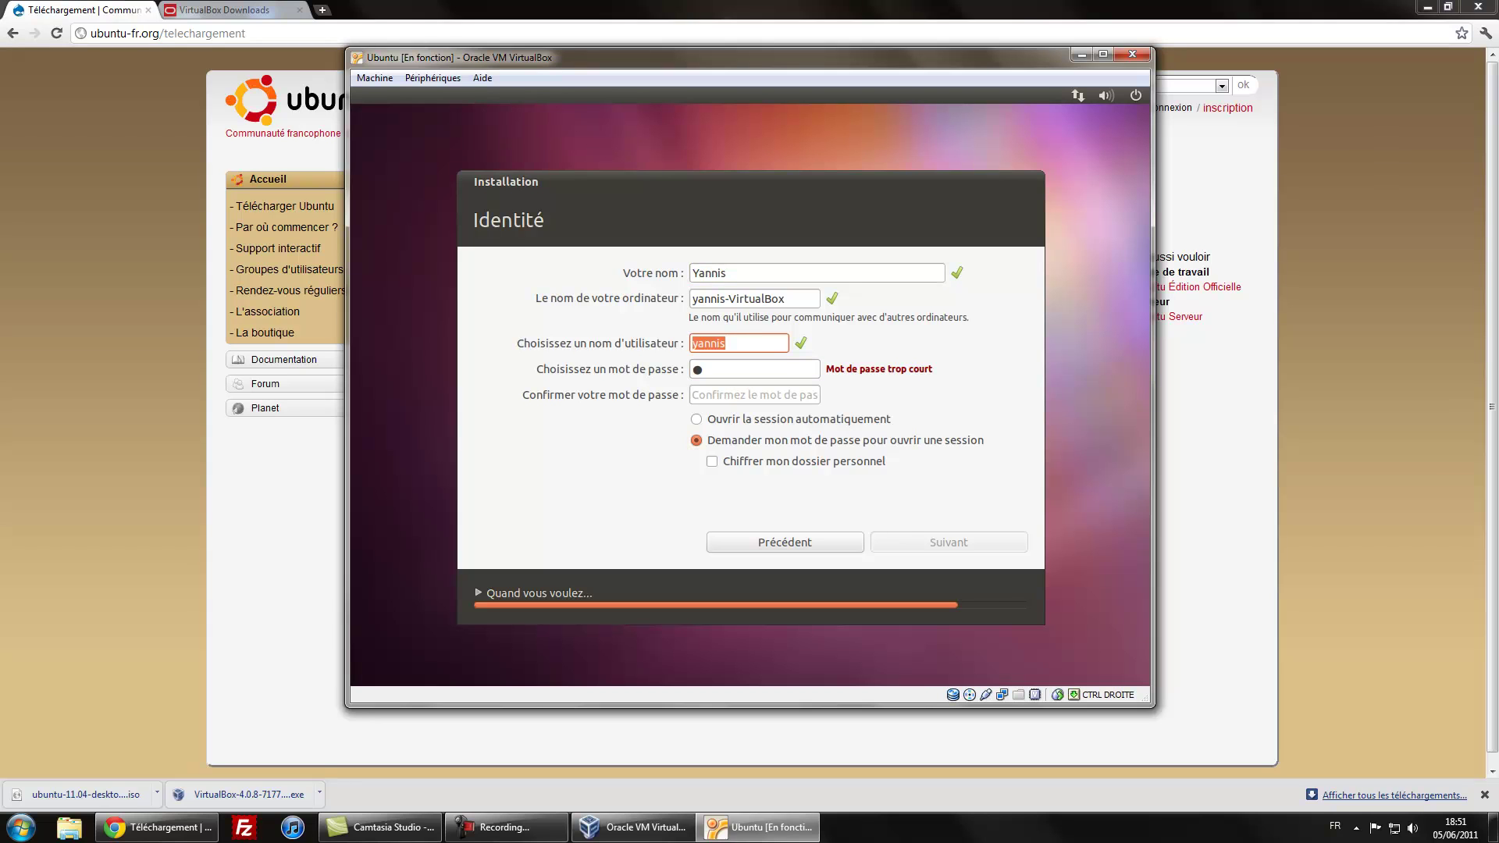
{"action": "left_click", "coordinate": [732, 375]}
{"action": "key", "text": "BackSpace"}
{"action": "left_click", "coordinate": [754, 394]}
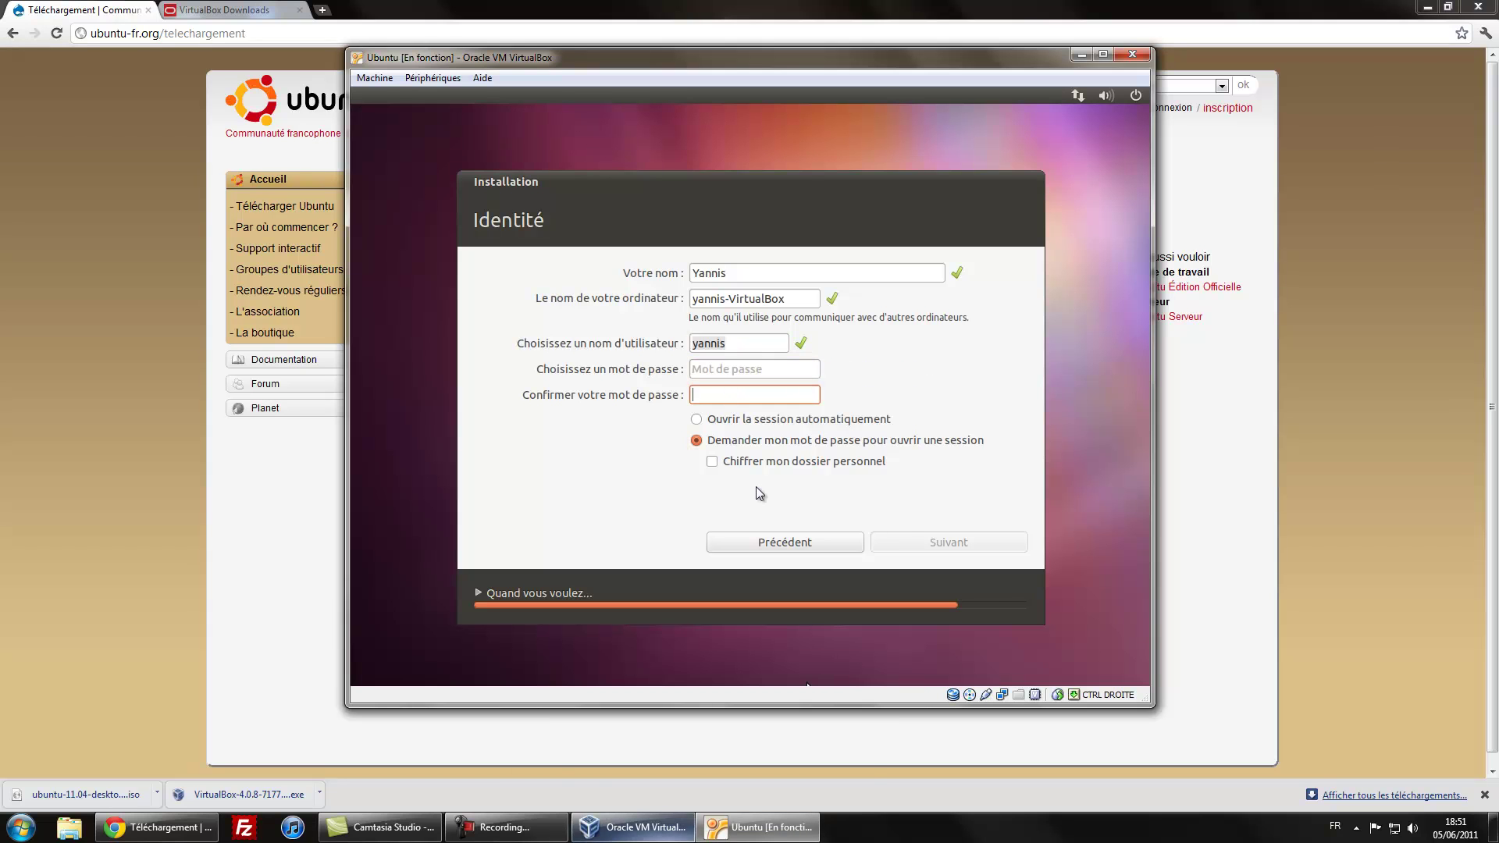
- Enter and confirm the account password, keep the password request at login, and continue the installation
{"action": "left_click", "coordinate": [715, 373]}
{"action": "type", "text": "aaaaaa"}
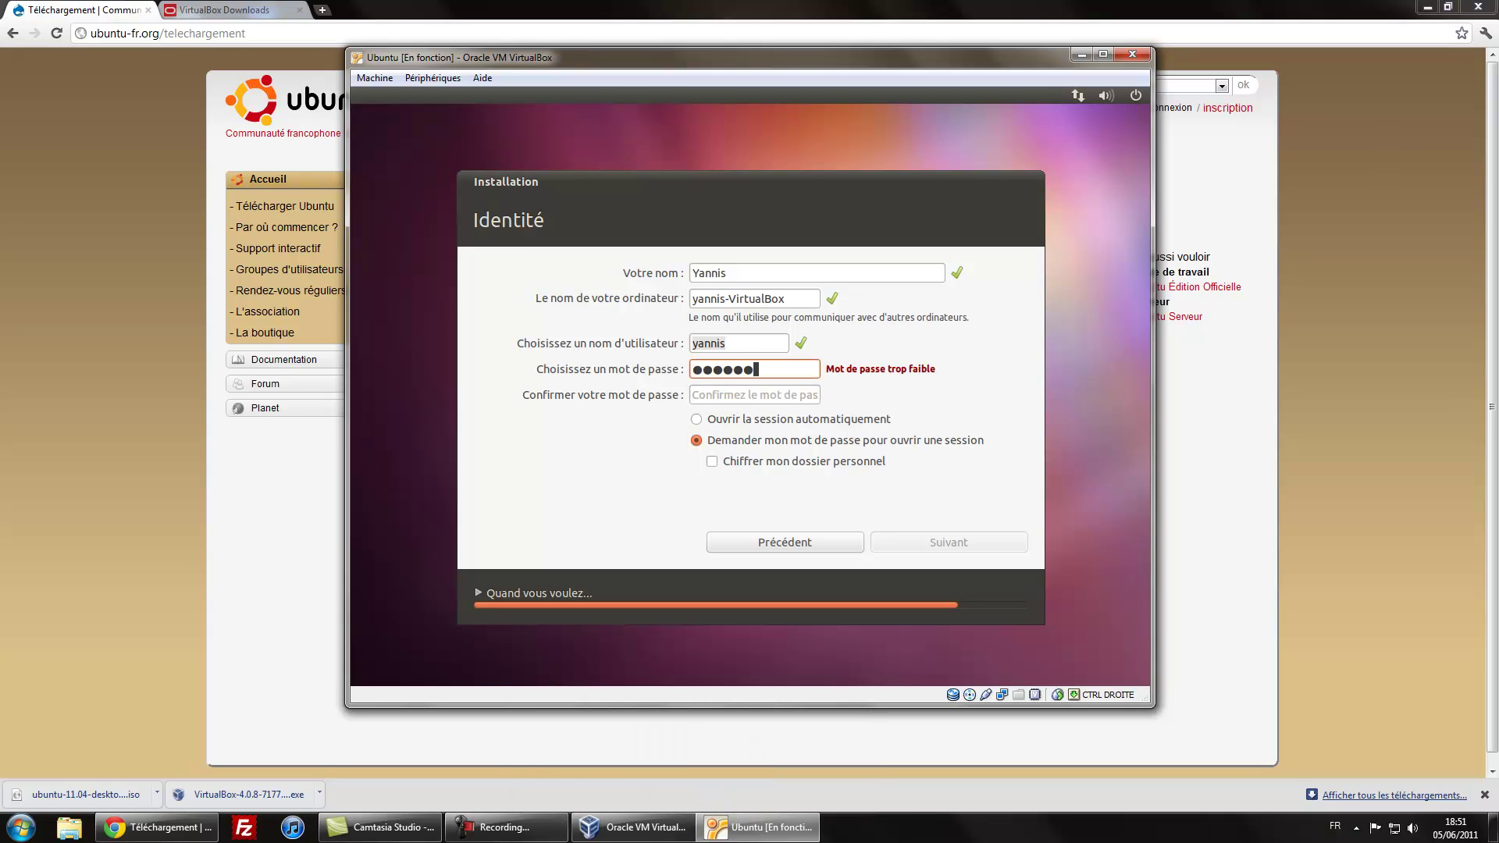
{"action": "left_click", "coordinate": [735, 401]}
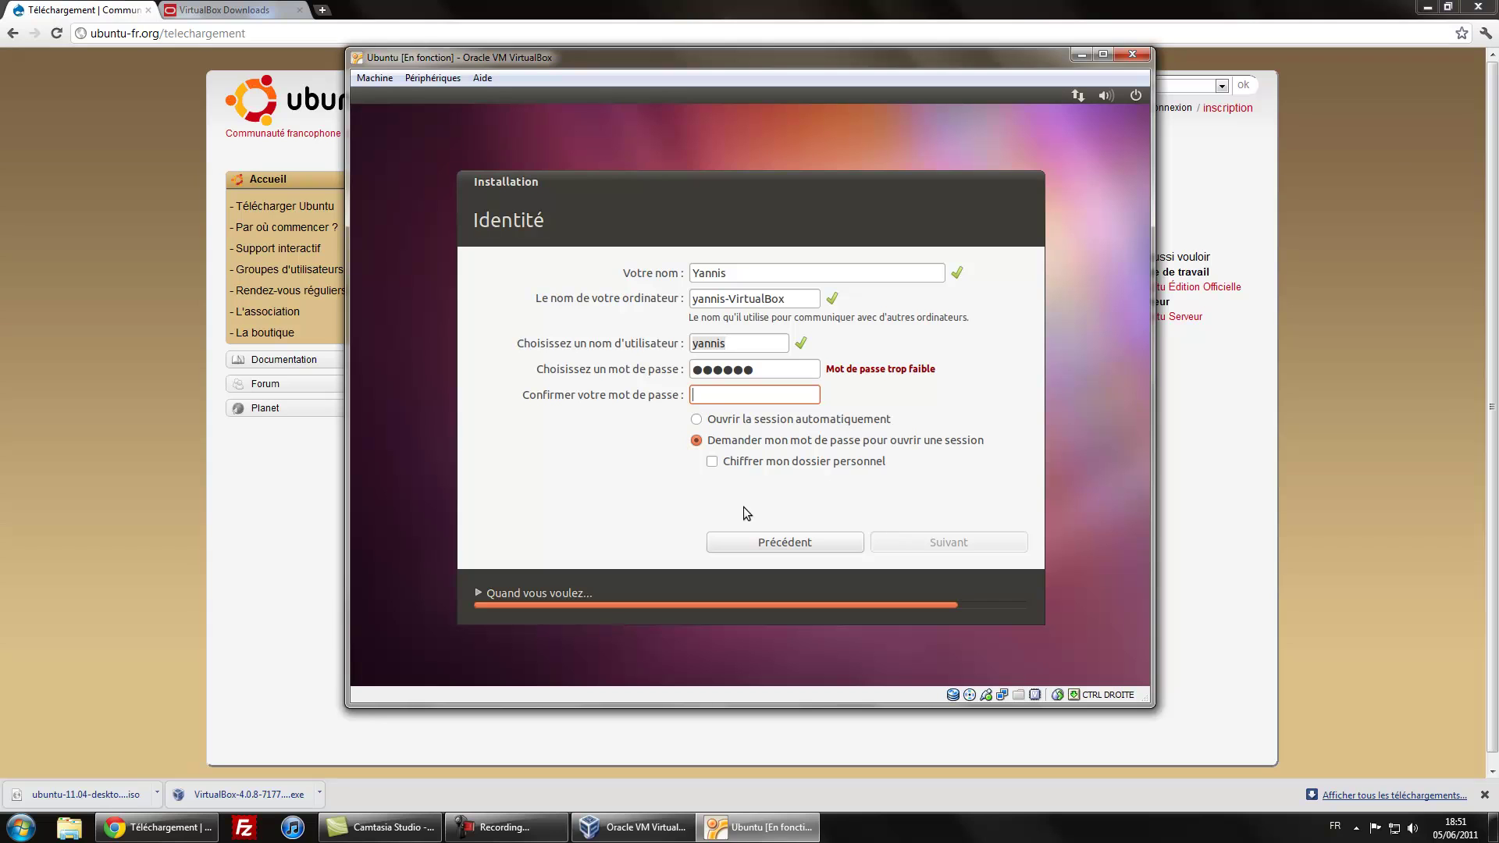
{"action": "type", "text": "aaaaaa"}
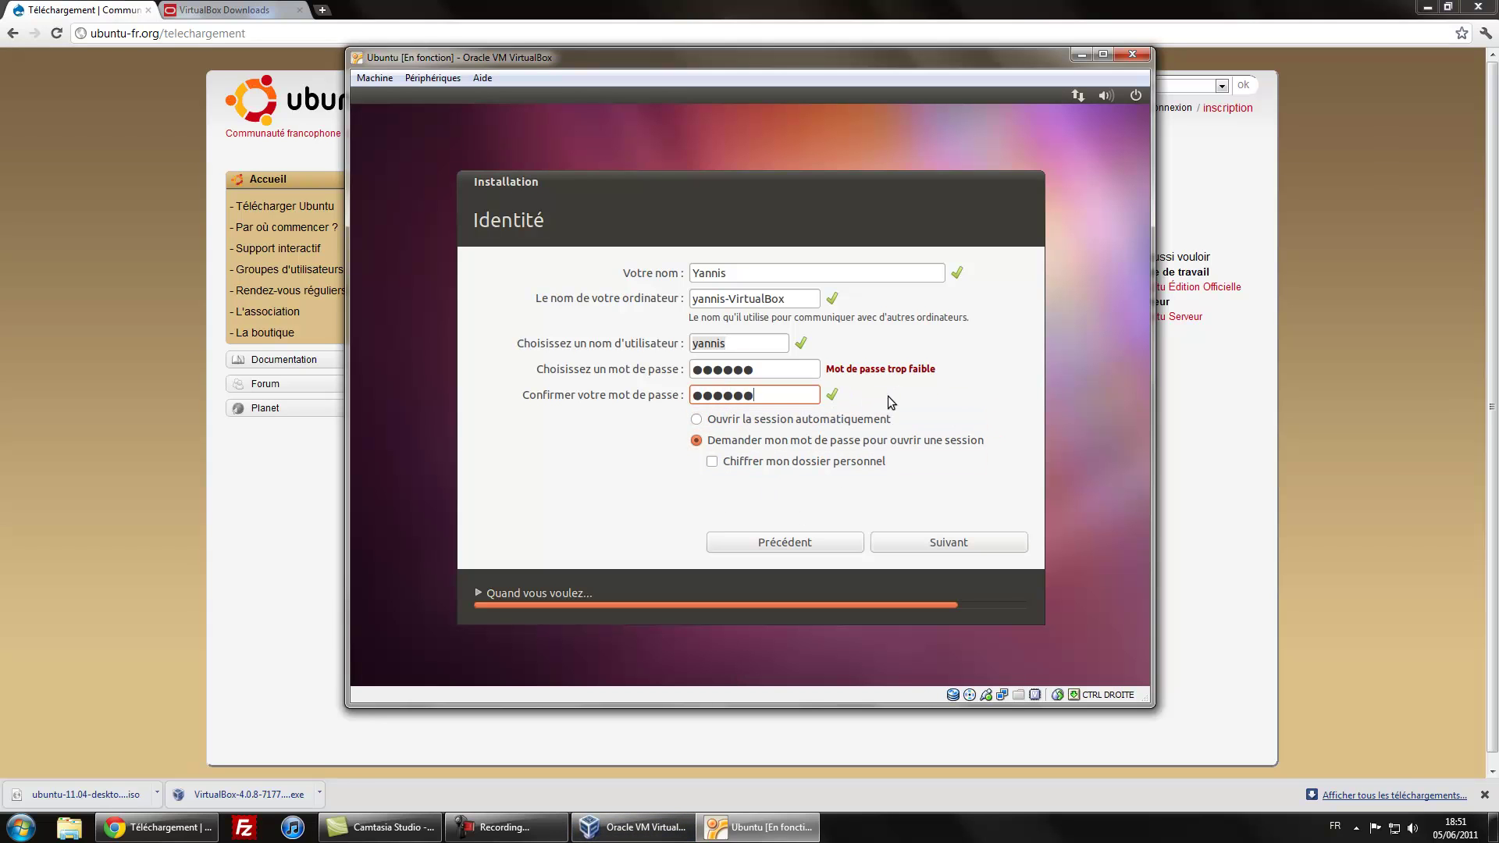
{"action": "left_click", "coordinate": [915, 550]}
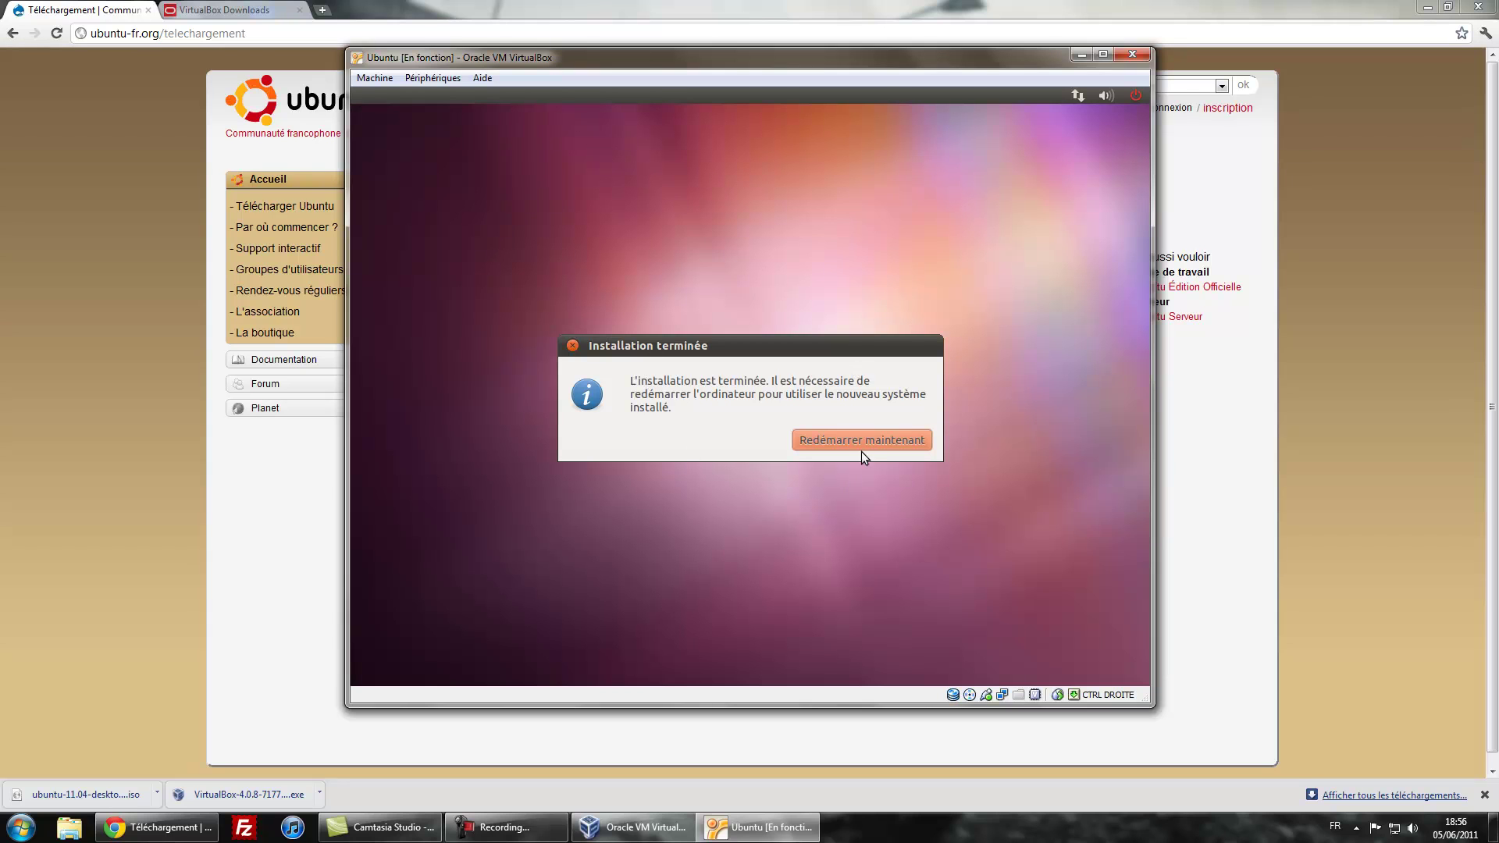
- Restart the virtual machine after the installation and bring up the VirtualBox machine manager
{"action": "left_click", "coordinate": [848, 442]}
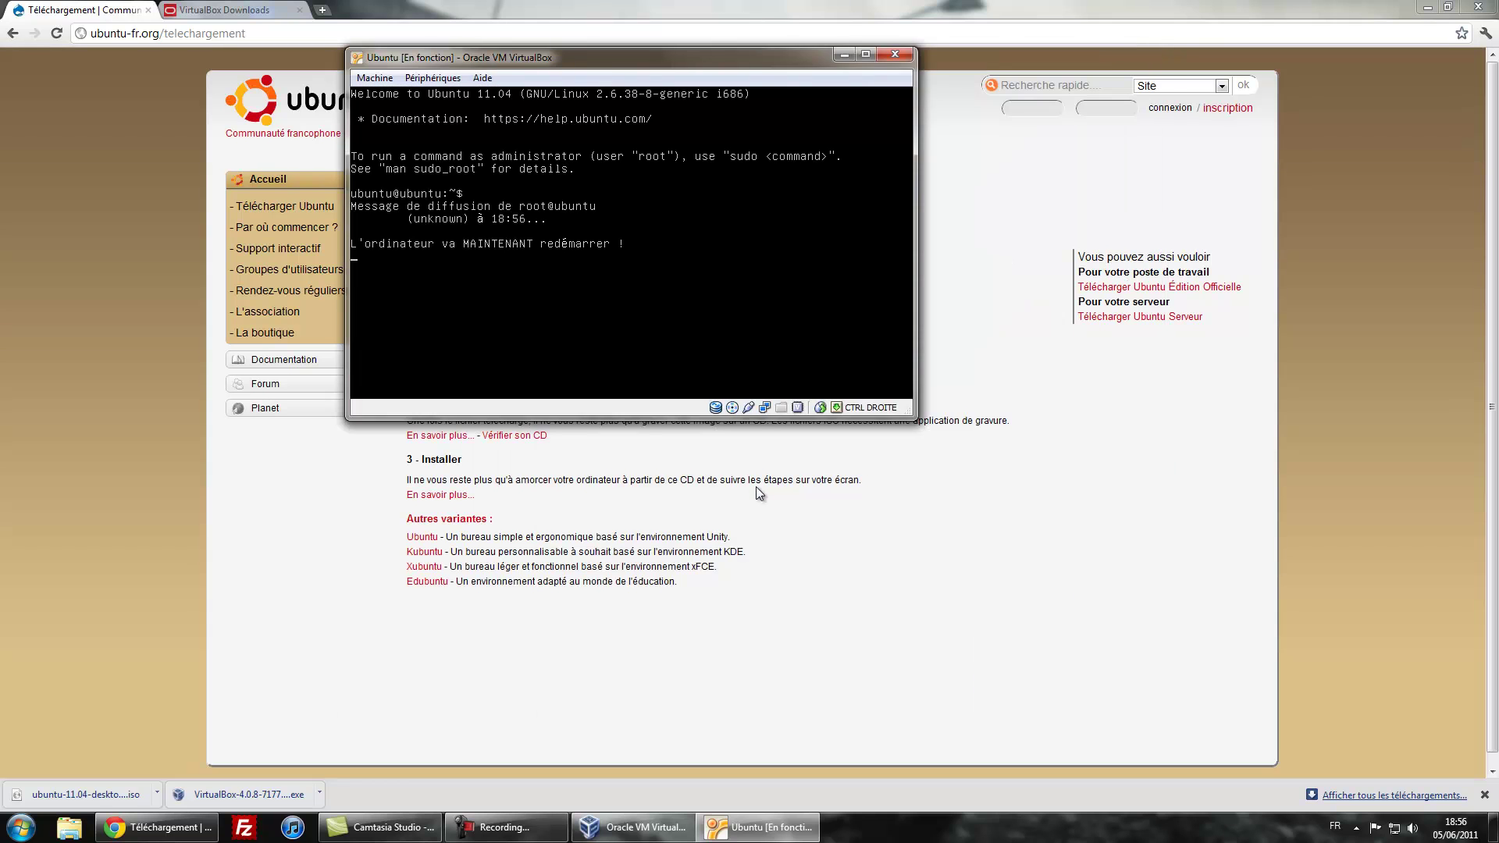
{"action": "left_click", "coordinate": [756, 485]}
{"action": "left_click", "coordinate": [633, 827]}
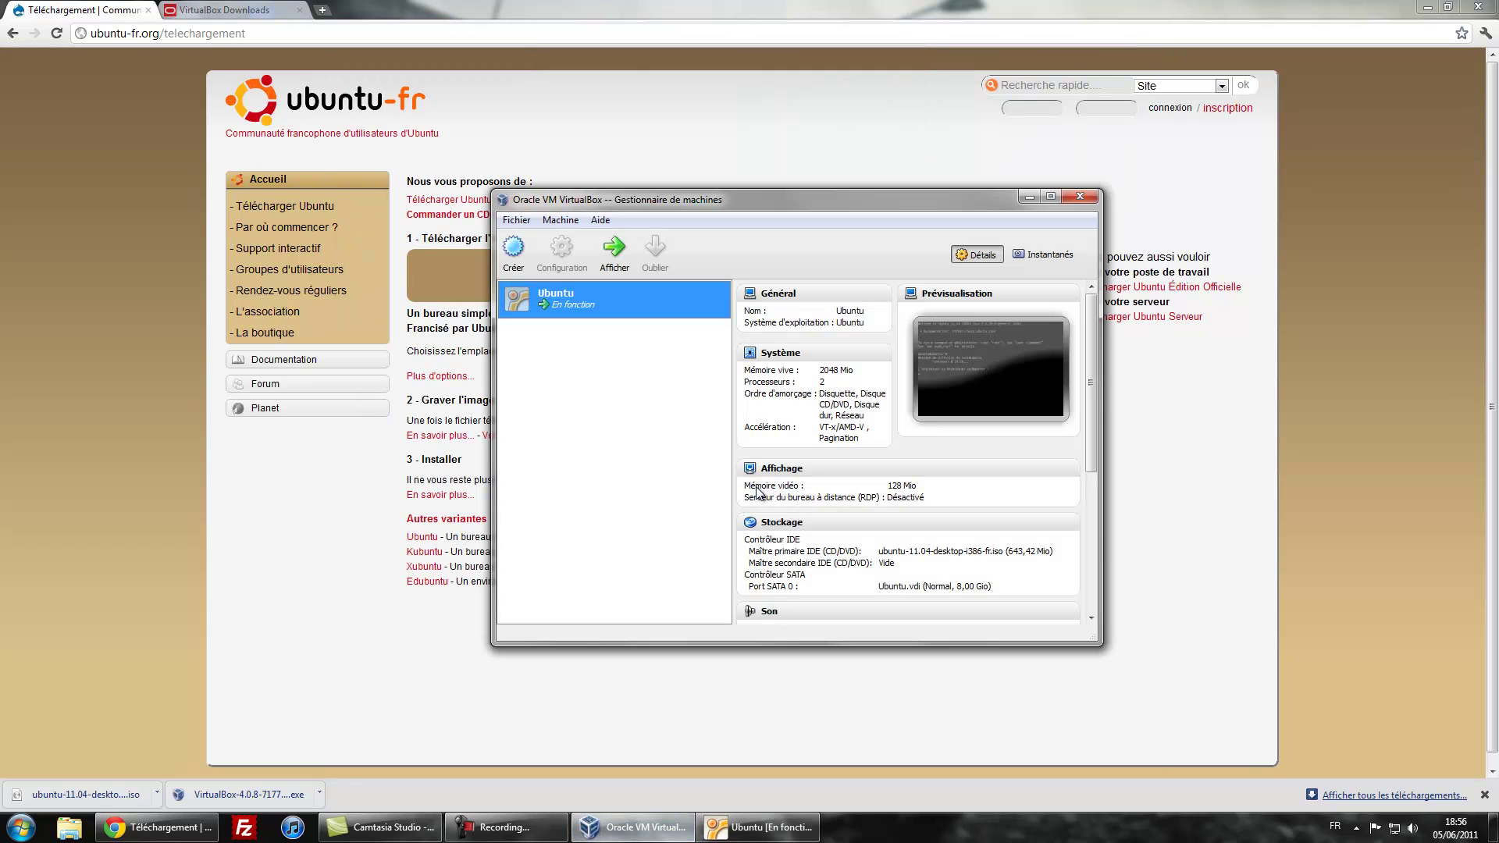
- Reset the running Ubuntu virtual machine, confirm the restart, and dismiss the mouse integration notice
{"action": "left_click", "coordinate": [507, 827]}
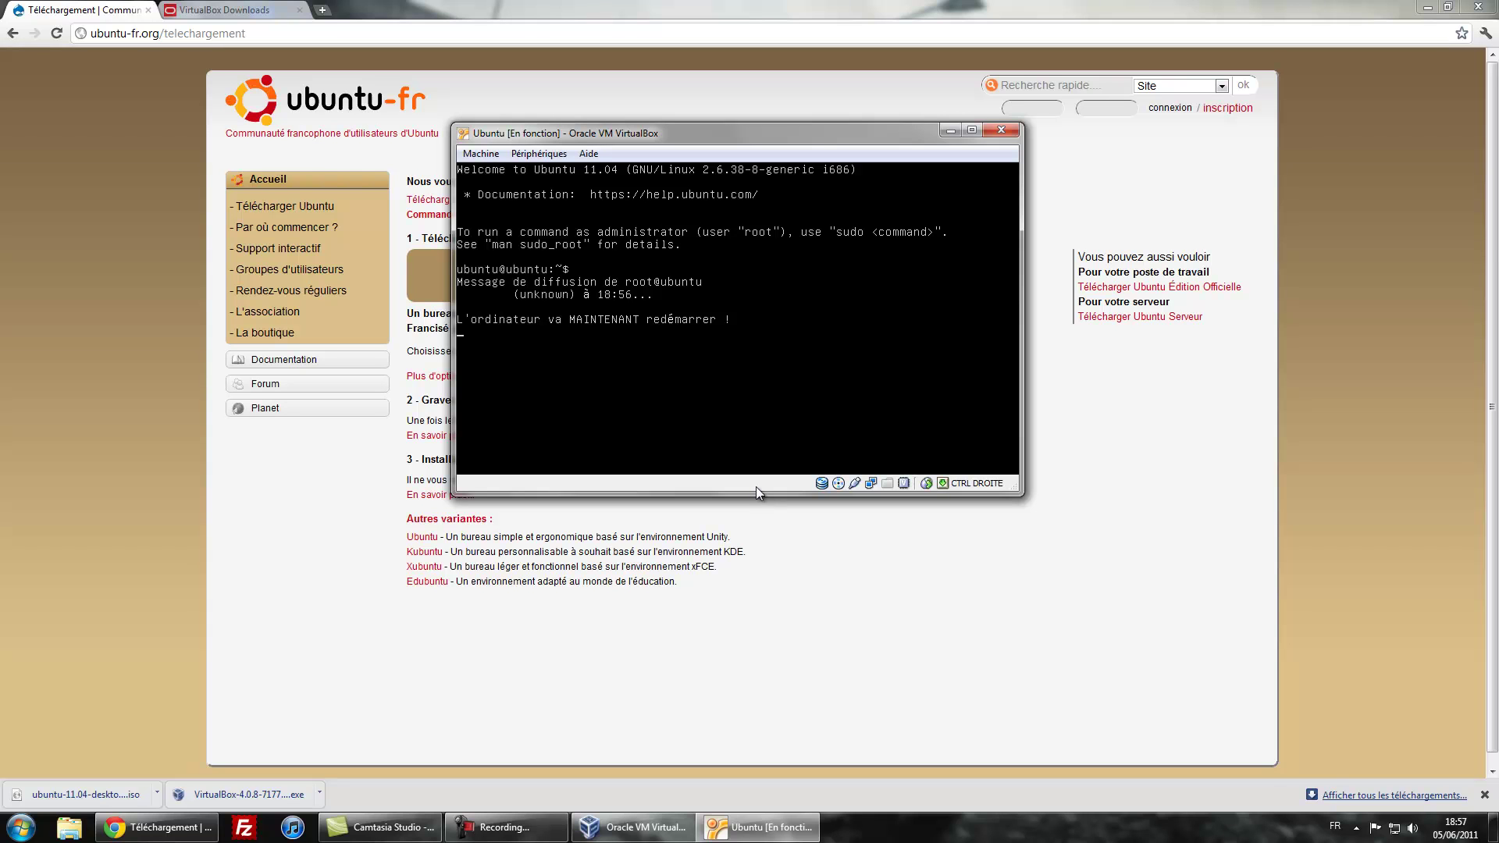
{"action": "left_click", "coordinate": [480, 153]}
{"action": "key", "text": "Return"}
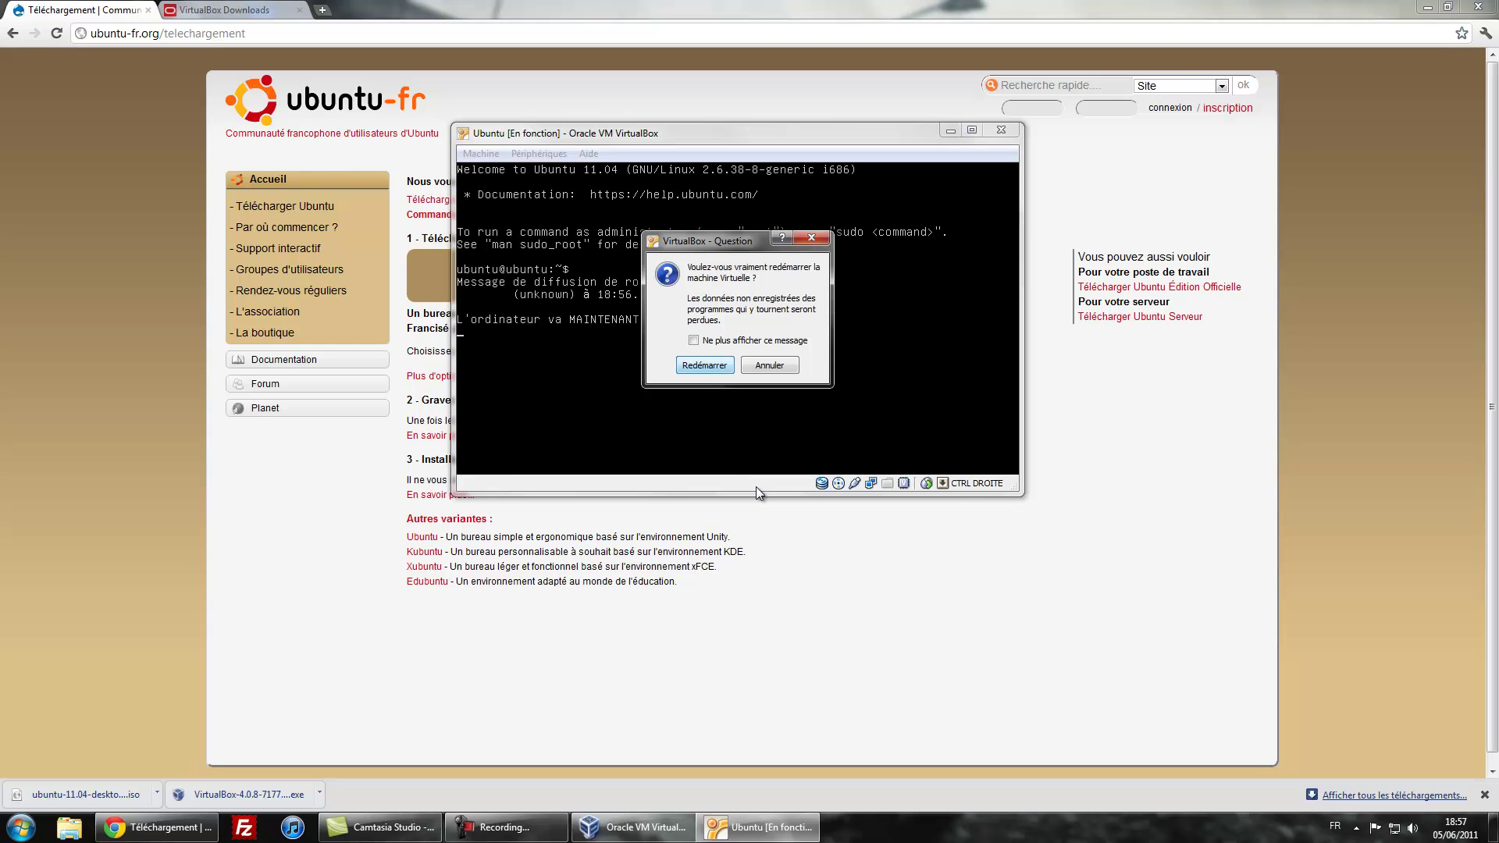
{"action": "key", "text": "Return"}
{"action": "key", "text": "Return"}
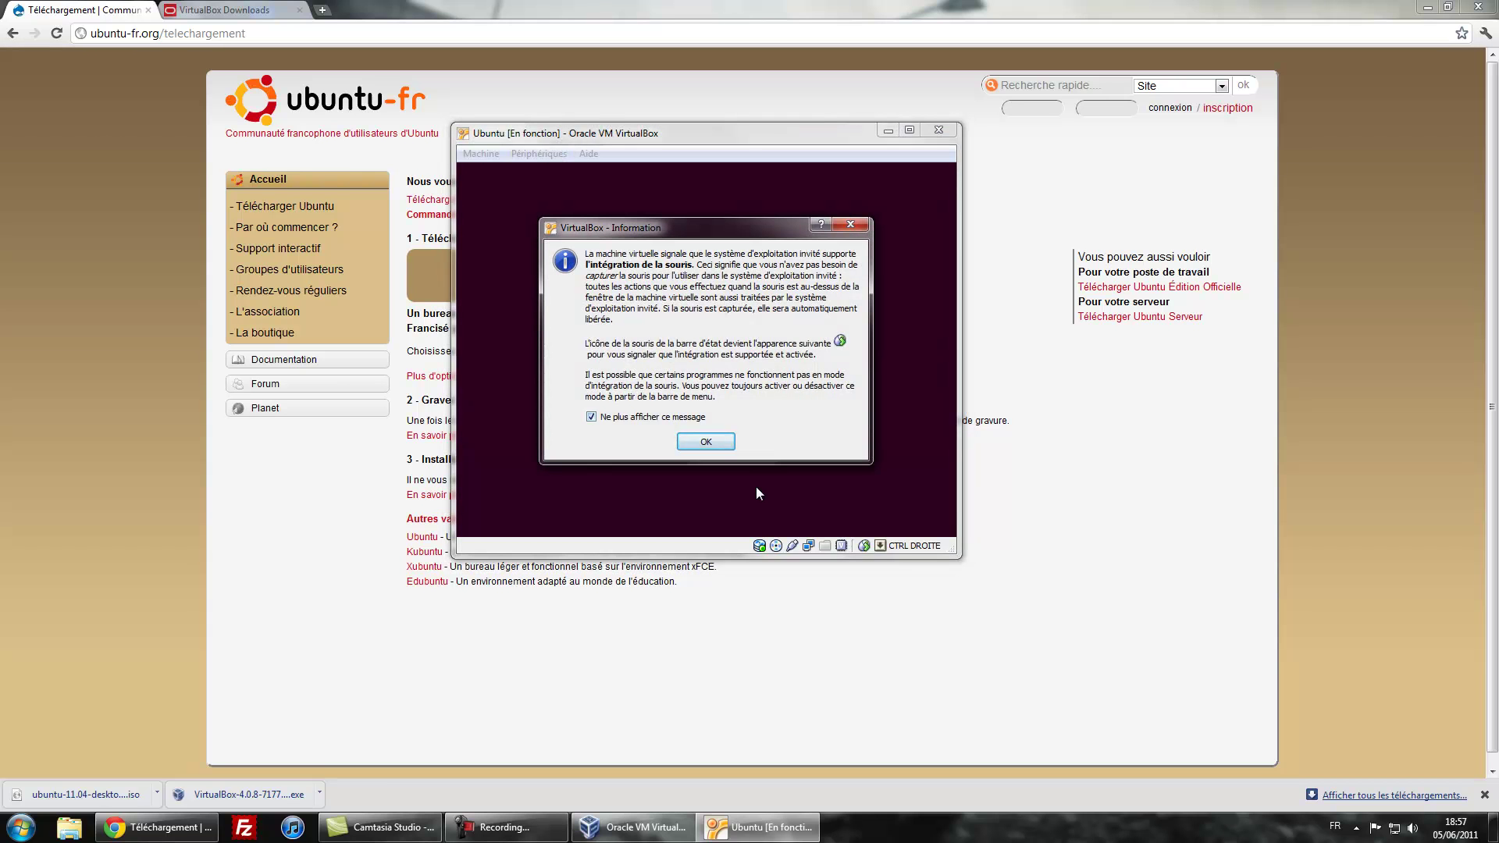
{"action": "key", "text": "Return"}
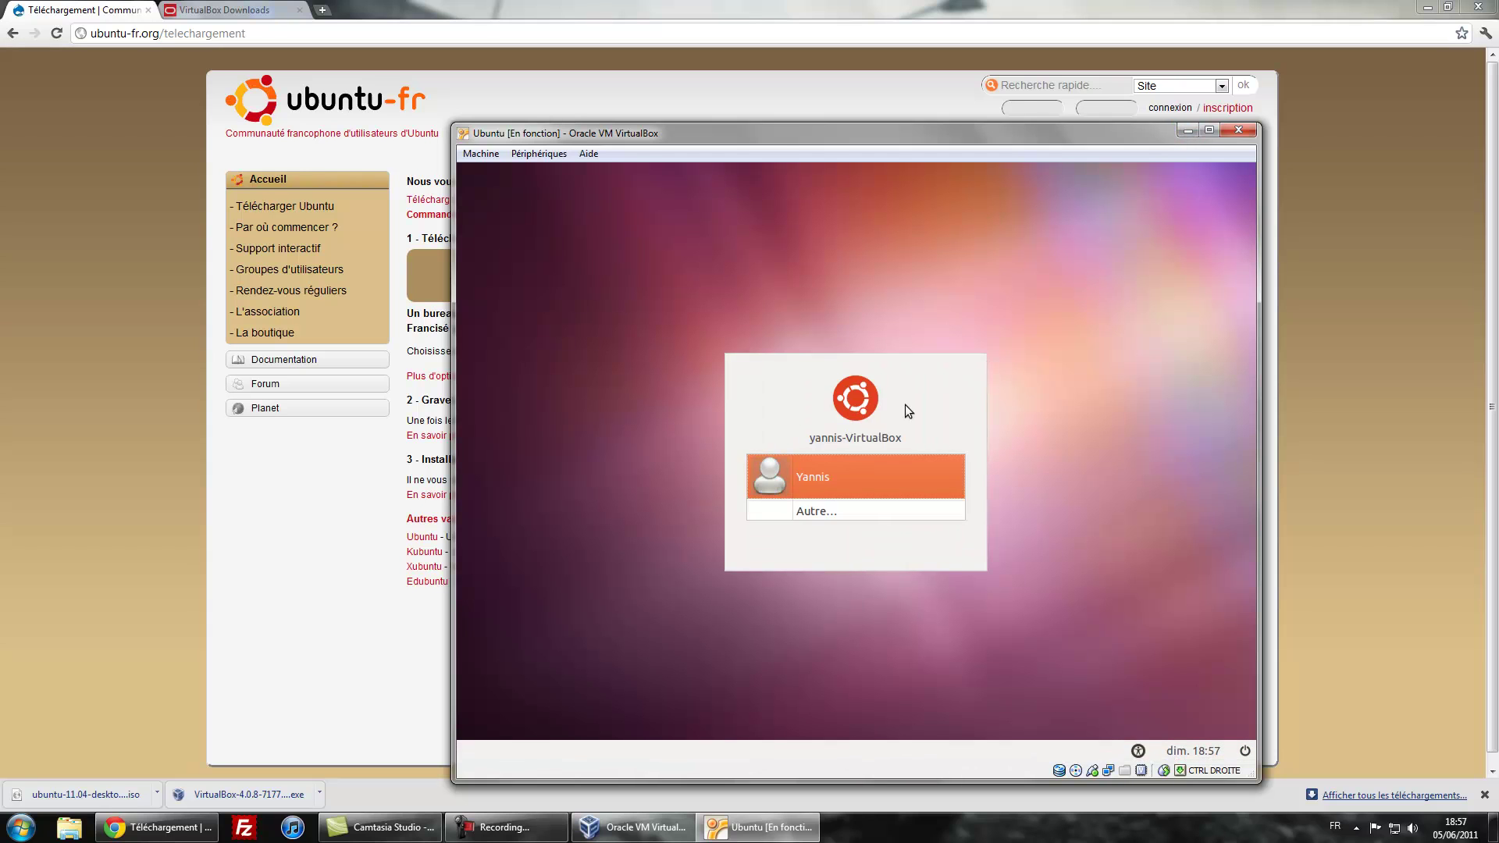
- Log in to Ubuntu with the created account by entering its password, and close the Unity hardware warning
{"action": "left_click", "coordinate": [825, 475]}
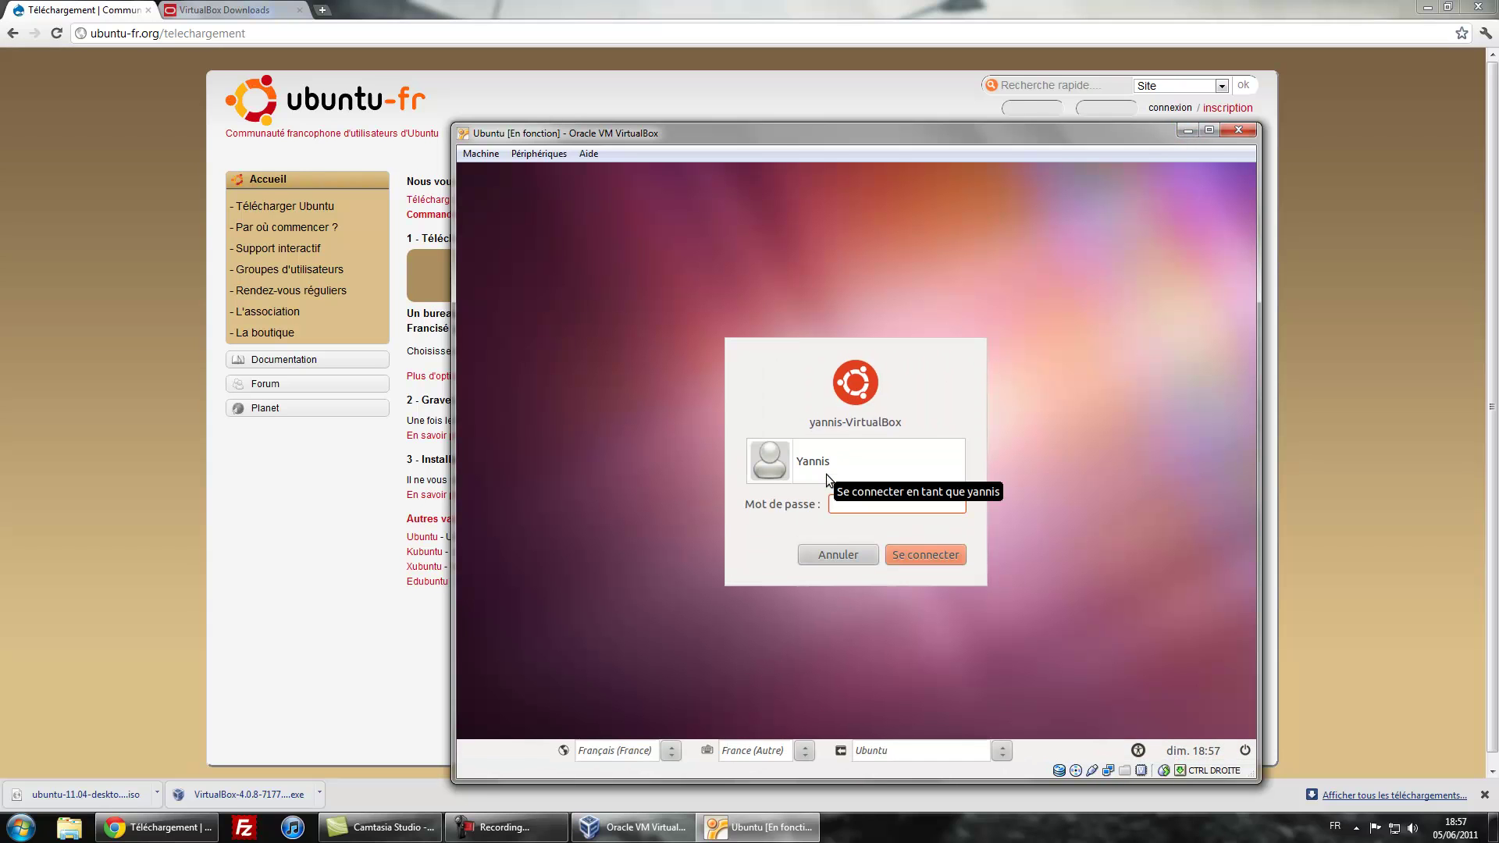
{"action": "type", "text": "•••"}
{"action": "key", "text": "Return"}
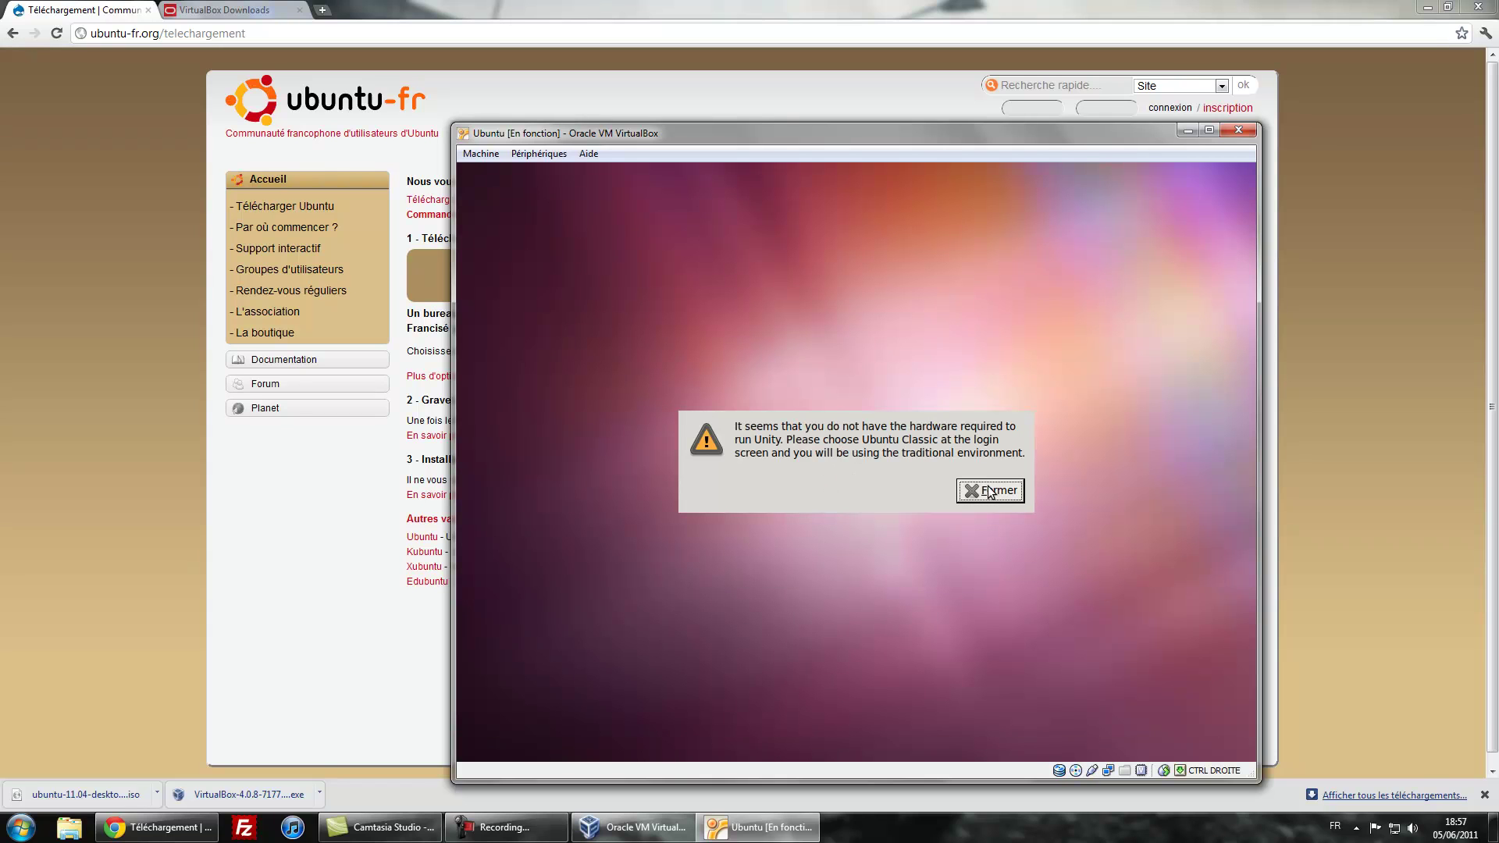
{"action": "left_click", "coordinate": [988, 492]}
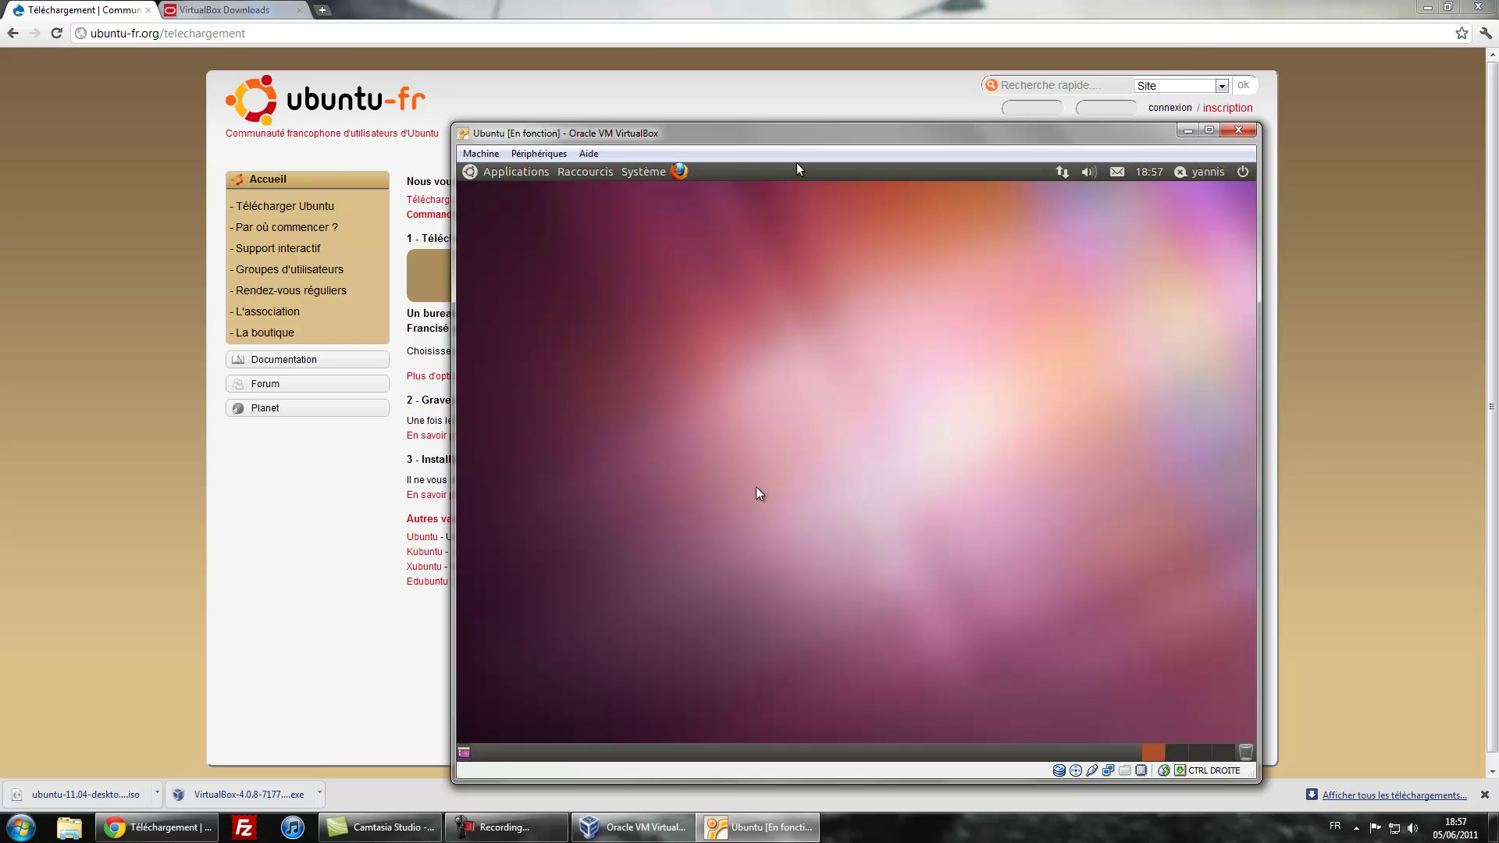
- Reposition the virtual machine window higher on the desktop and view Ubuntu's application categories
{"action": "left_click_drag", "start_coordinate": [797, 133], "coordinate": [633, 21]}
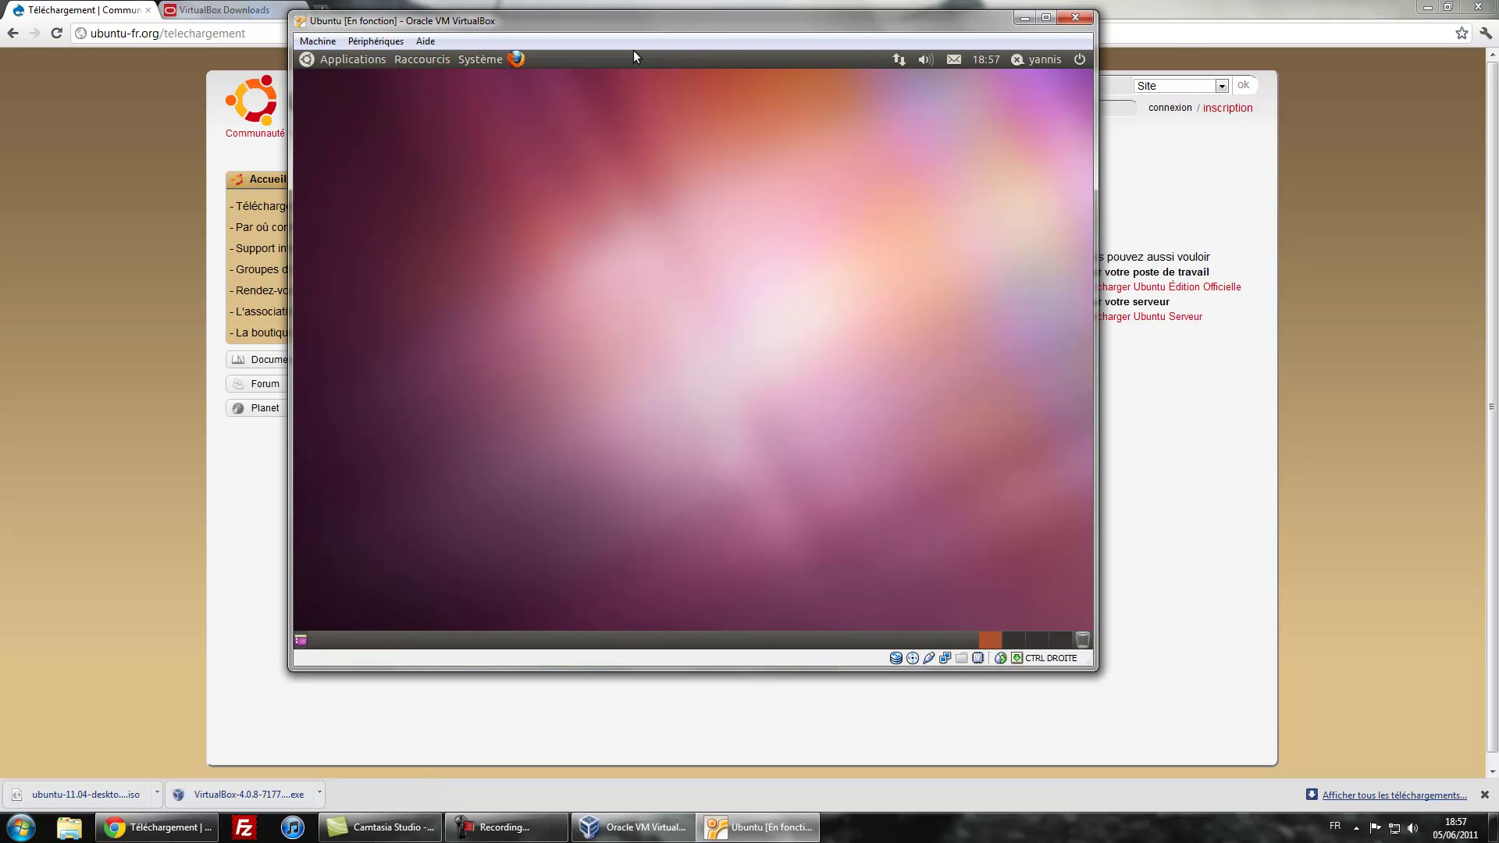
{"action": "left_click", "coordinate": [351, 58]}
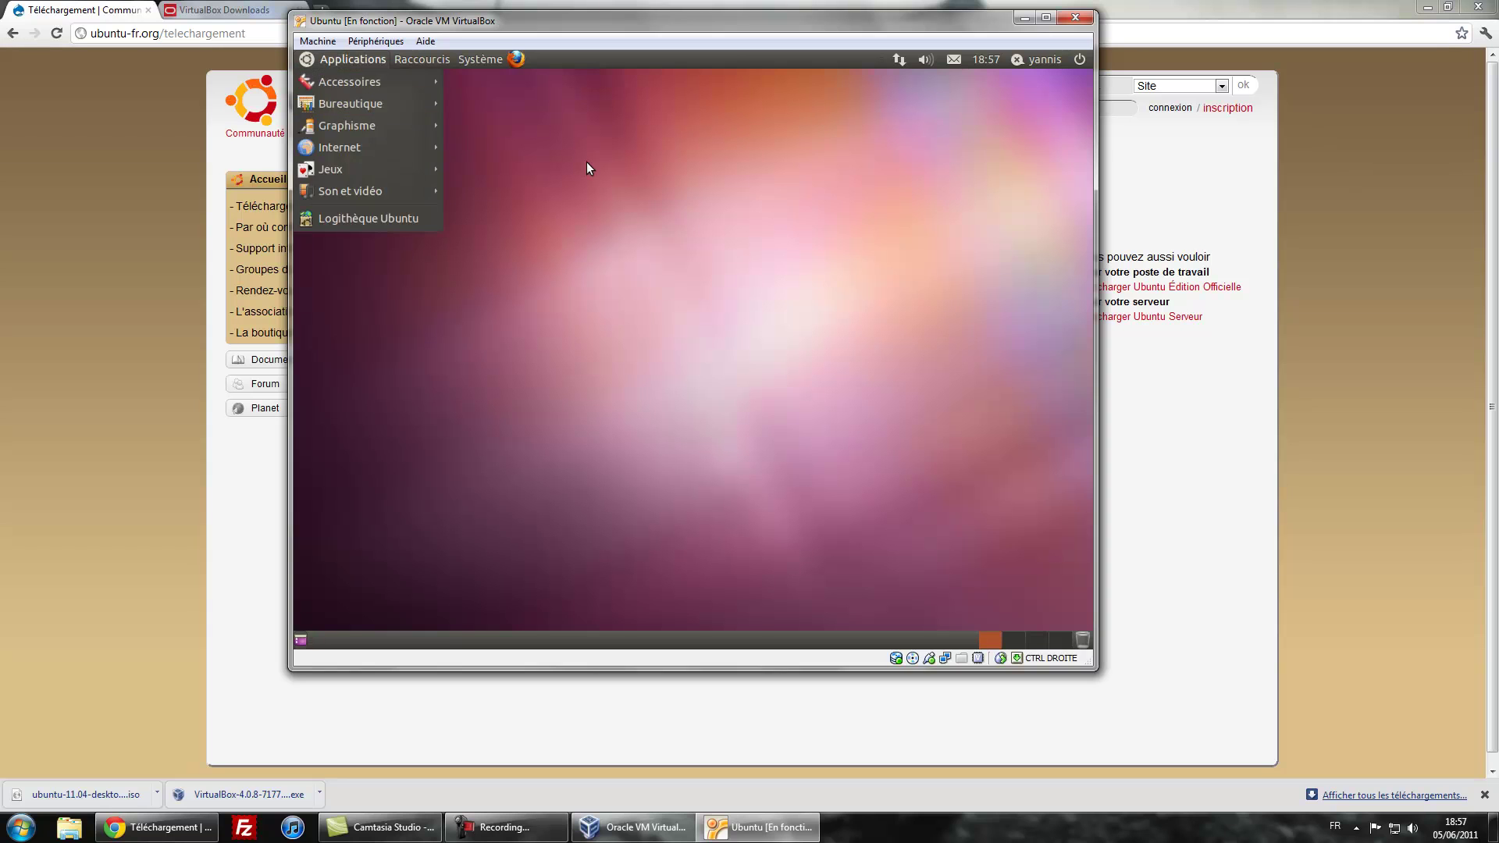
{"action": "left_click", "coordinate": [323, 455]}
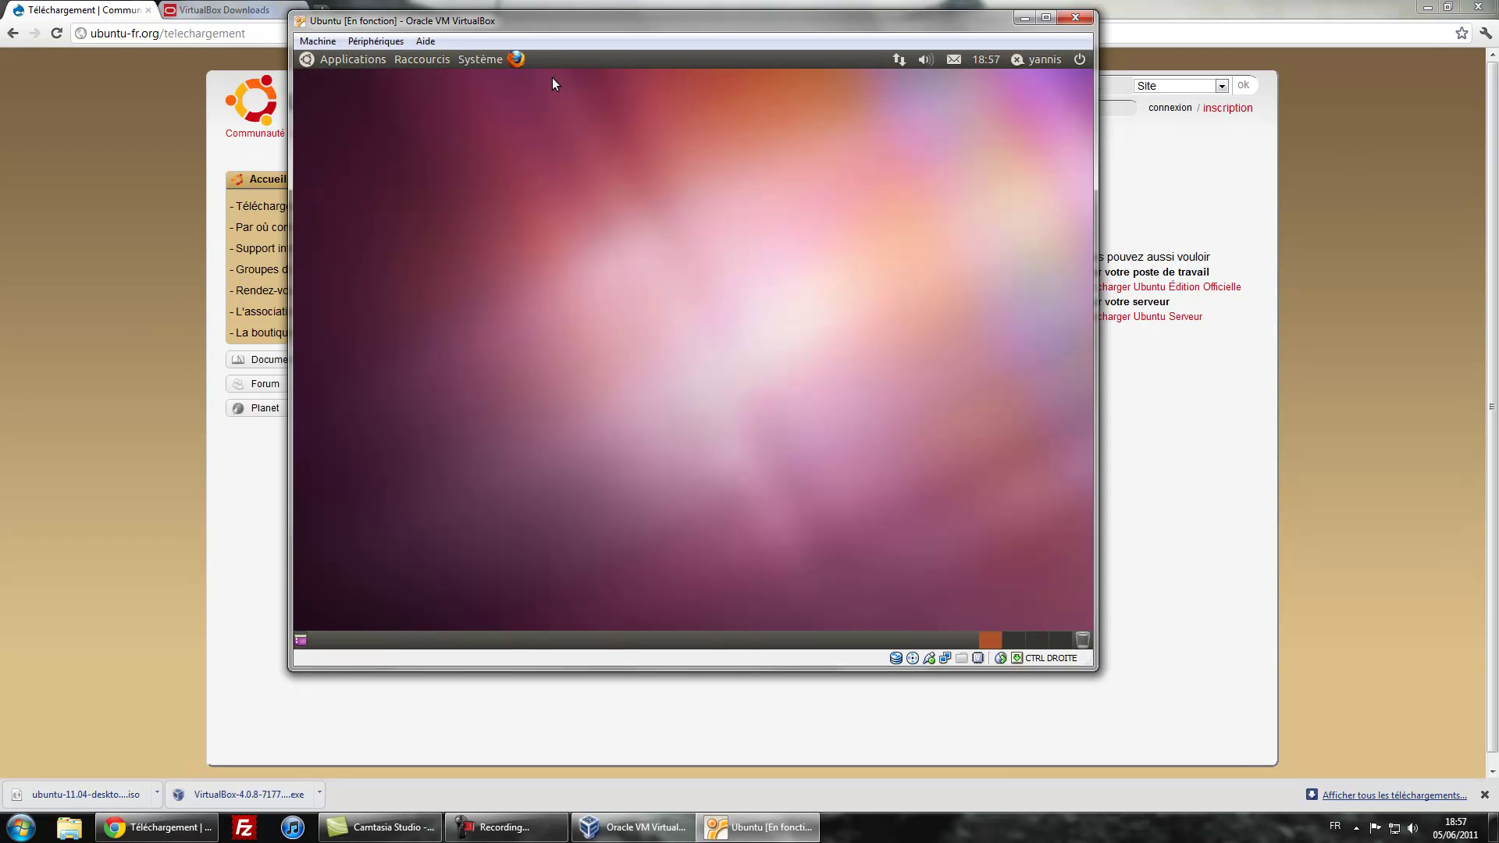
- Launch Firefox inside Ubuntu to view its start page, and close the browser
{"action": "left_click", "coordinate": [513, 60]}
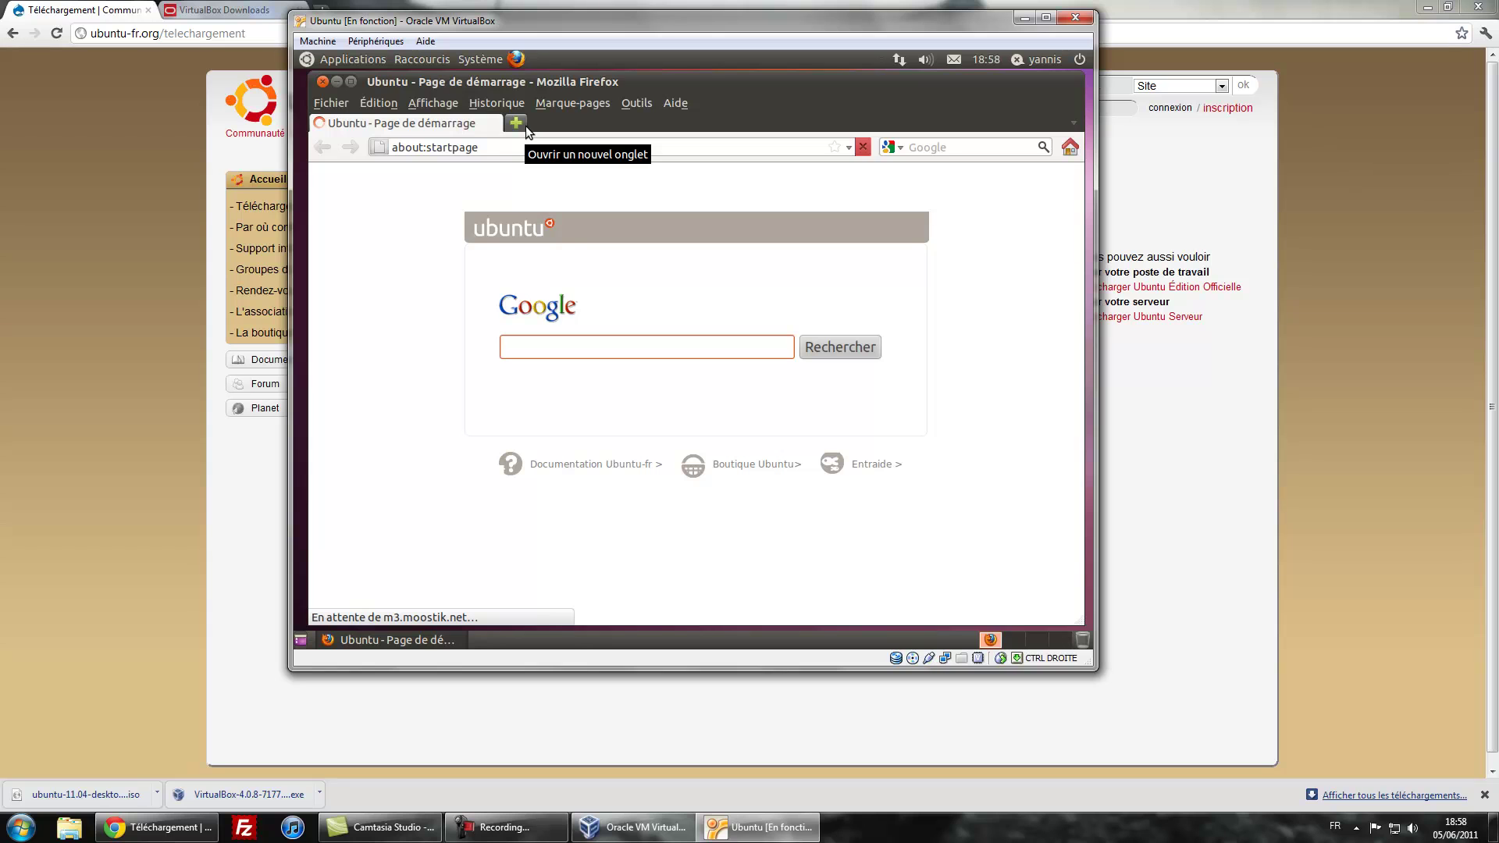
{"action": "key", "text": "alt+F4"}
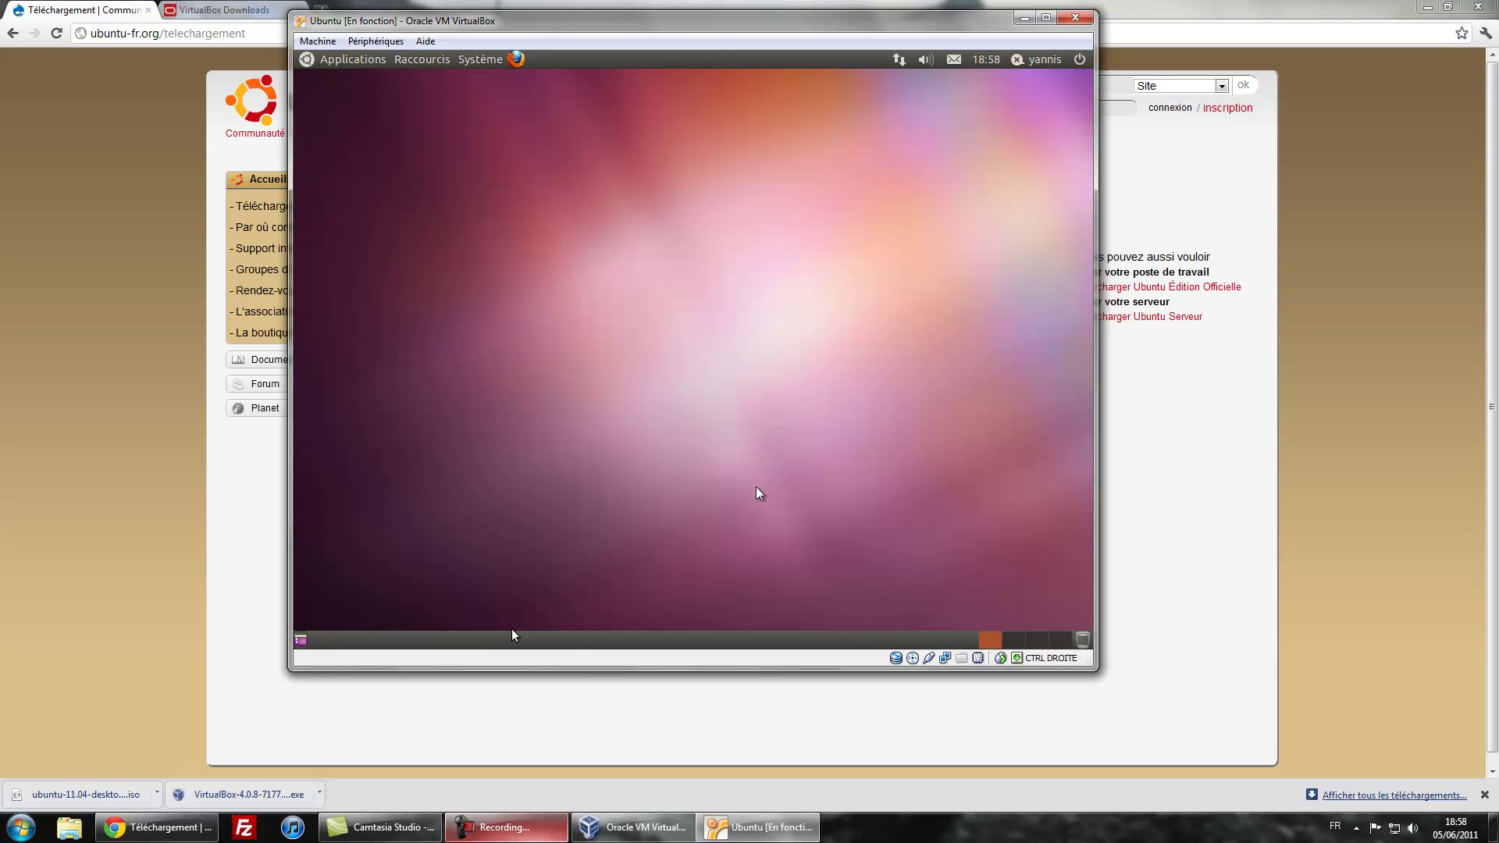
{"action": "left_click", "coordinate": [515, 829]}
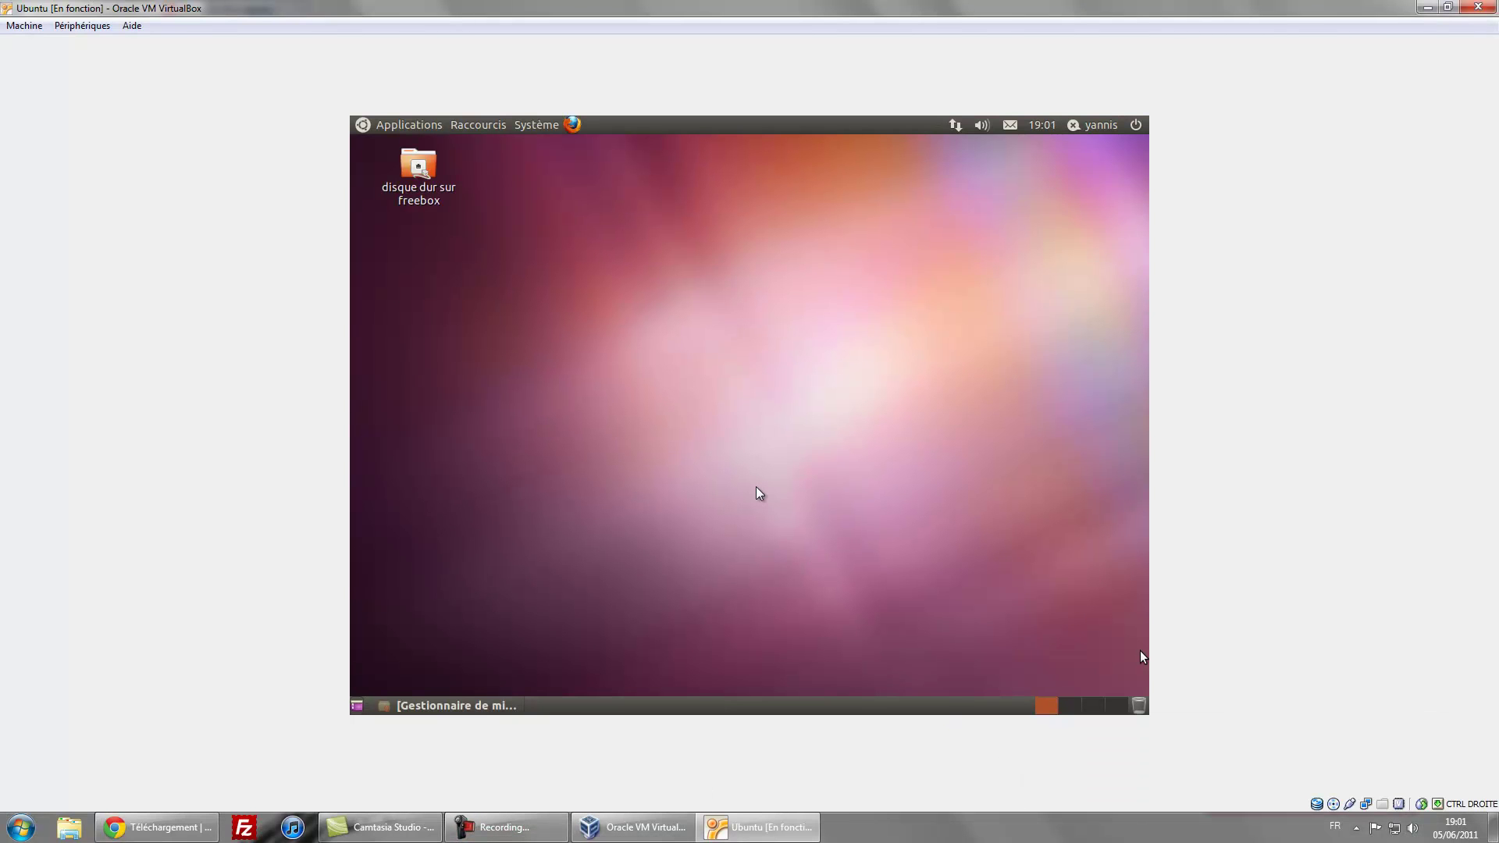